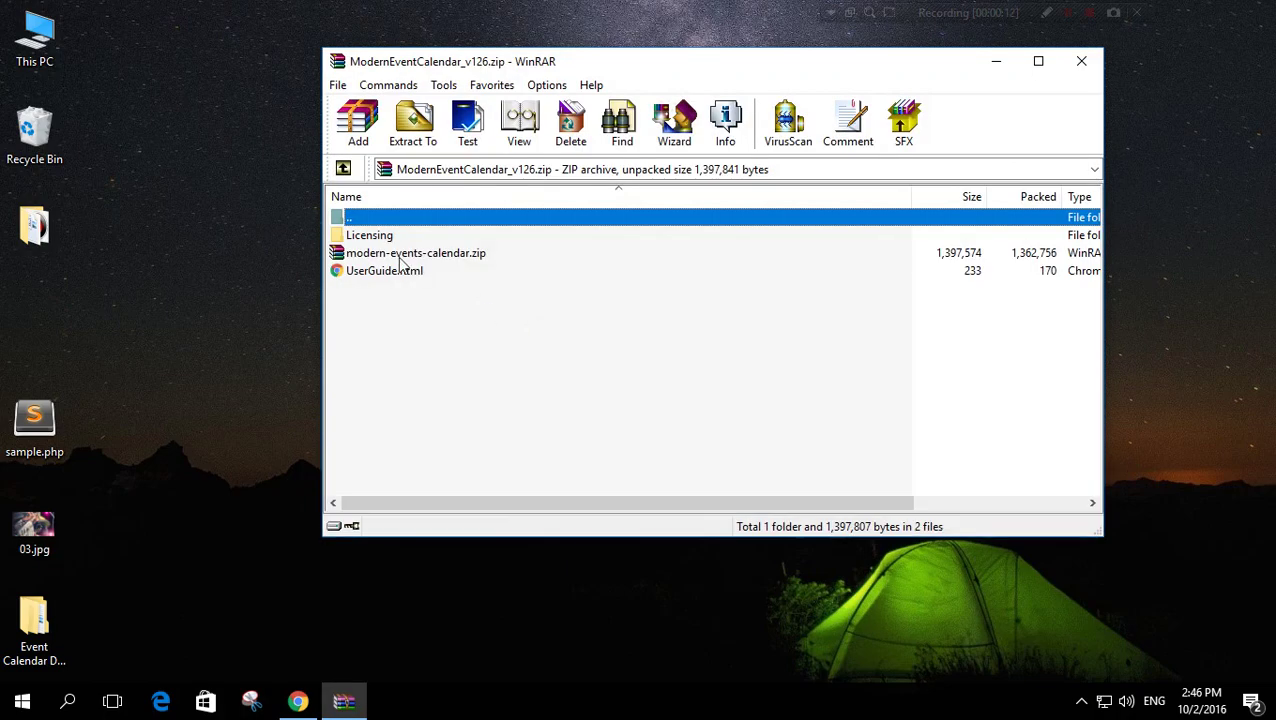
- Extract modern-events-calendar.zip from the archive to the desktop and upload it to the wp-content/plugins folder in cPanel File Manager
{"action": "left_click_drag", "start_coordinate": [400, 256], "coordinate": [265, 276]}
{"action": "left_click", "coordinate": [1081, 61]}
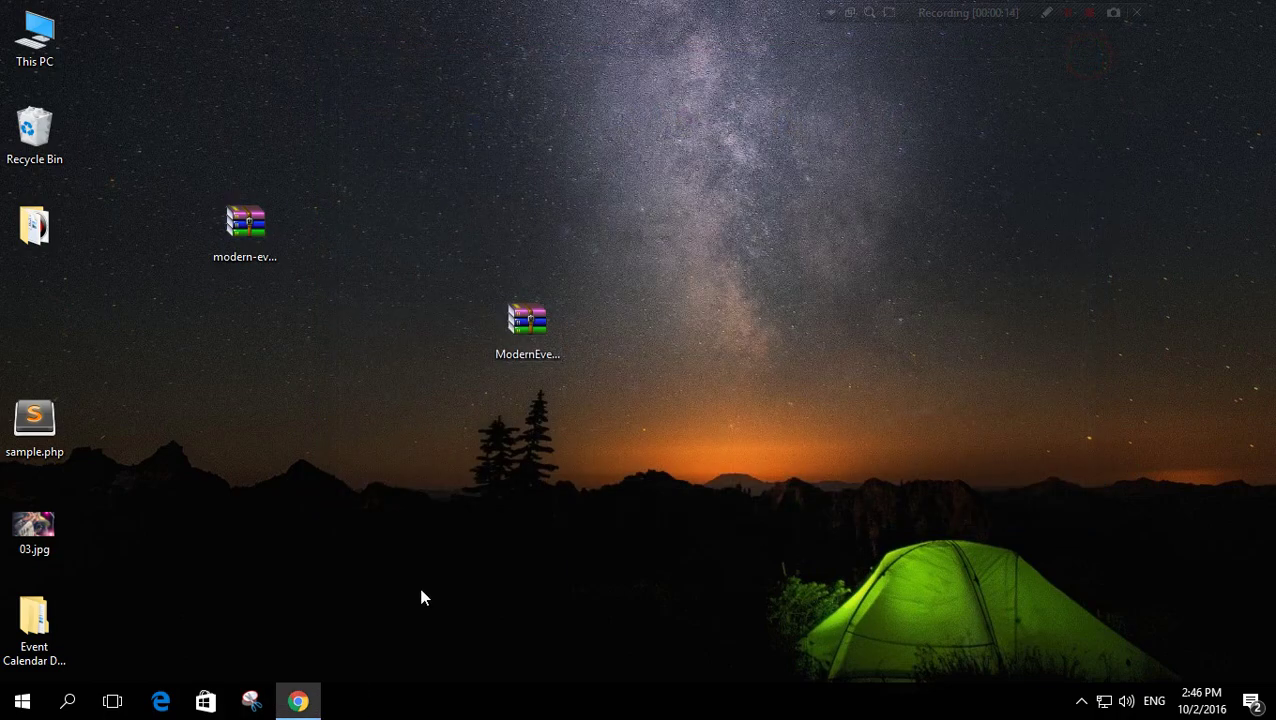
{"action": "left_click", "coordinate": [298, 700]}
{"action": "left_click", "coordinate": [344, 146]}
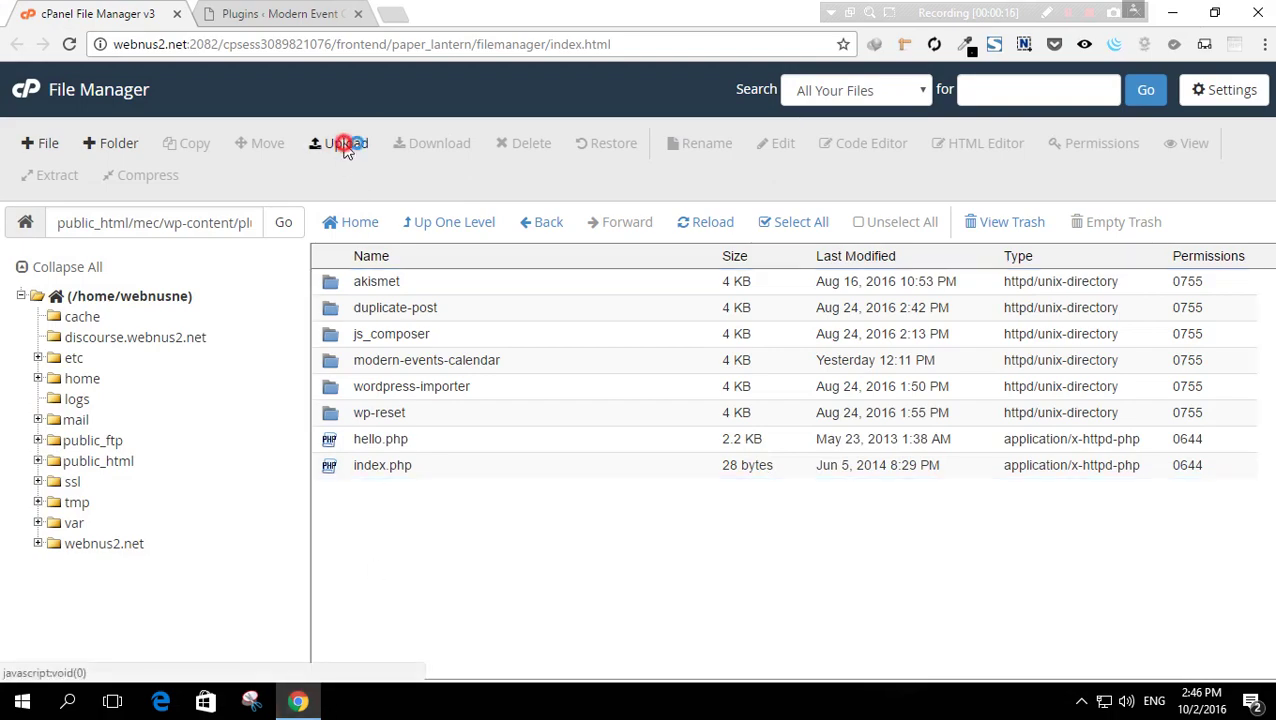
{"action": "left_click", "coordinate": [298, 700]}
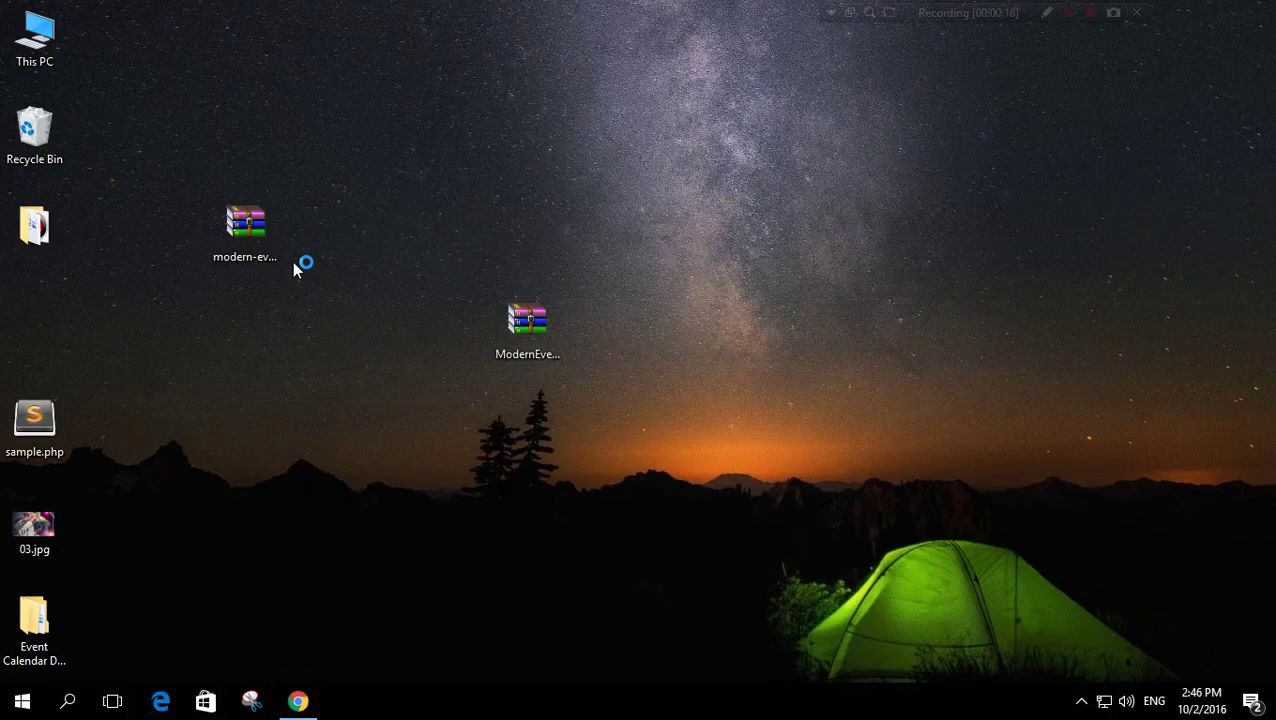
{"action": "left_click", "coordinate": [242, 205]}
{"action": "left_click_drag", "start_coordinate": [232, 199], "coordinate": [550, 362]}
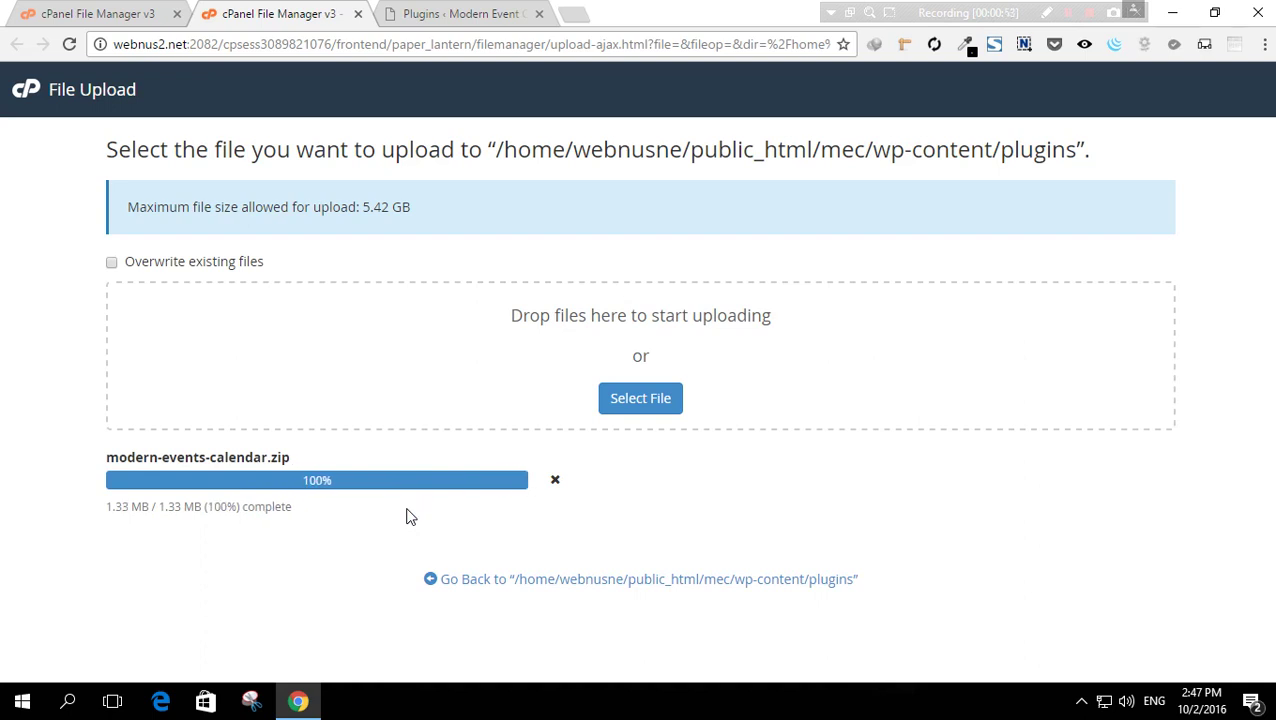
{"action": "left_click", "coordinate": [358, 14]}
- Reload the server's plugins folder and extract modern-events-calendar.zip into /public_html/mec/wp-content/plugins
{"action": "left_click", "coordinate": [703, 222]}
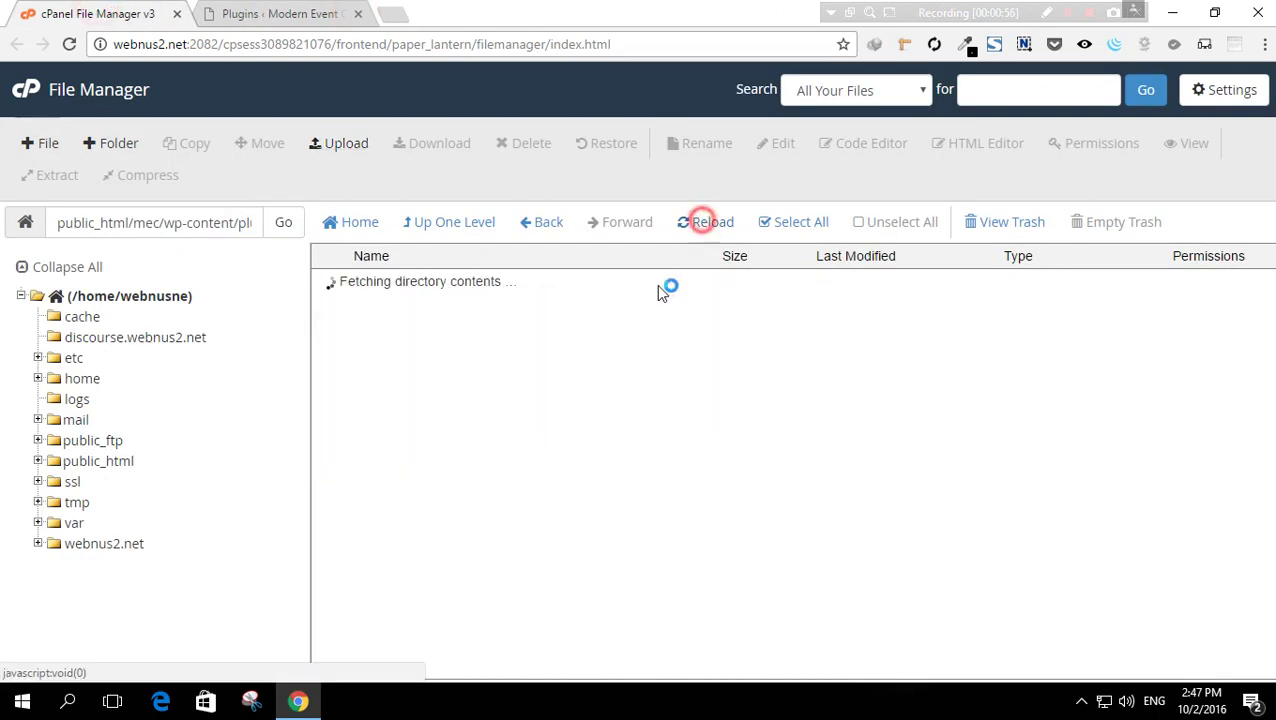
{"action": "right_click", "coordinate": [424, 491]}
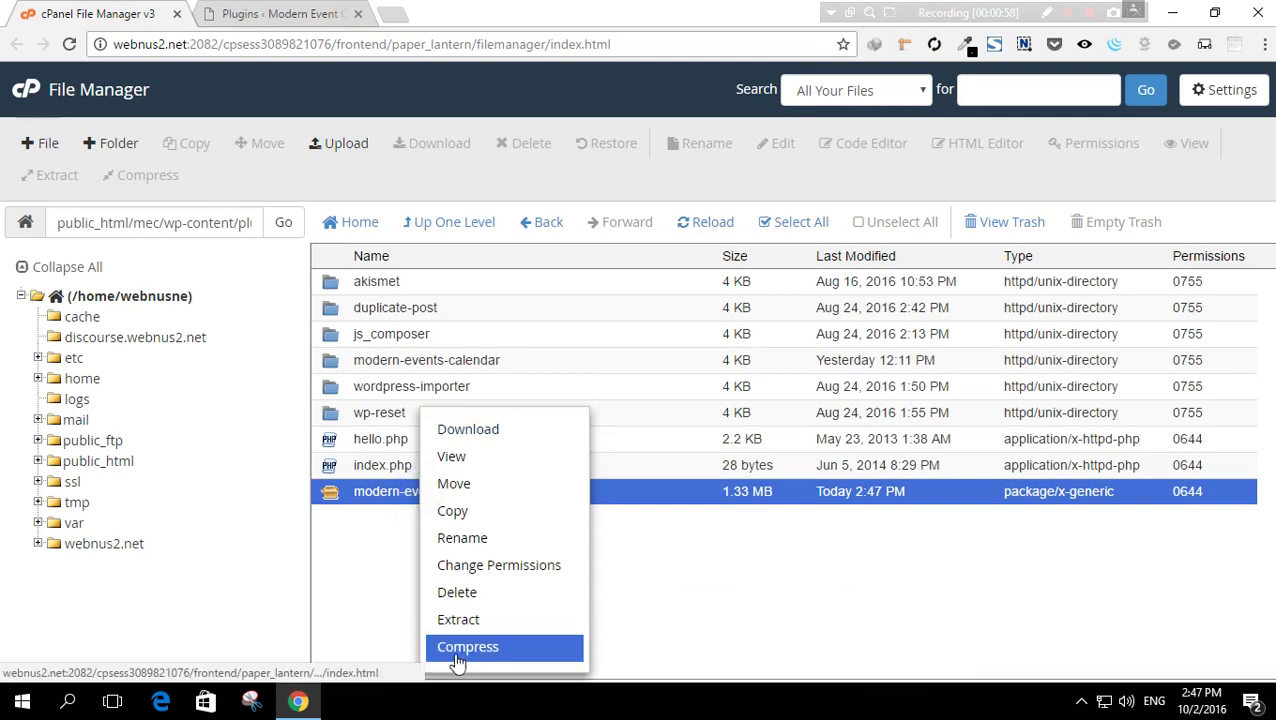
{"action": "left_click", "coordinate": [490, 620]}
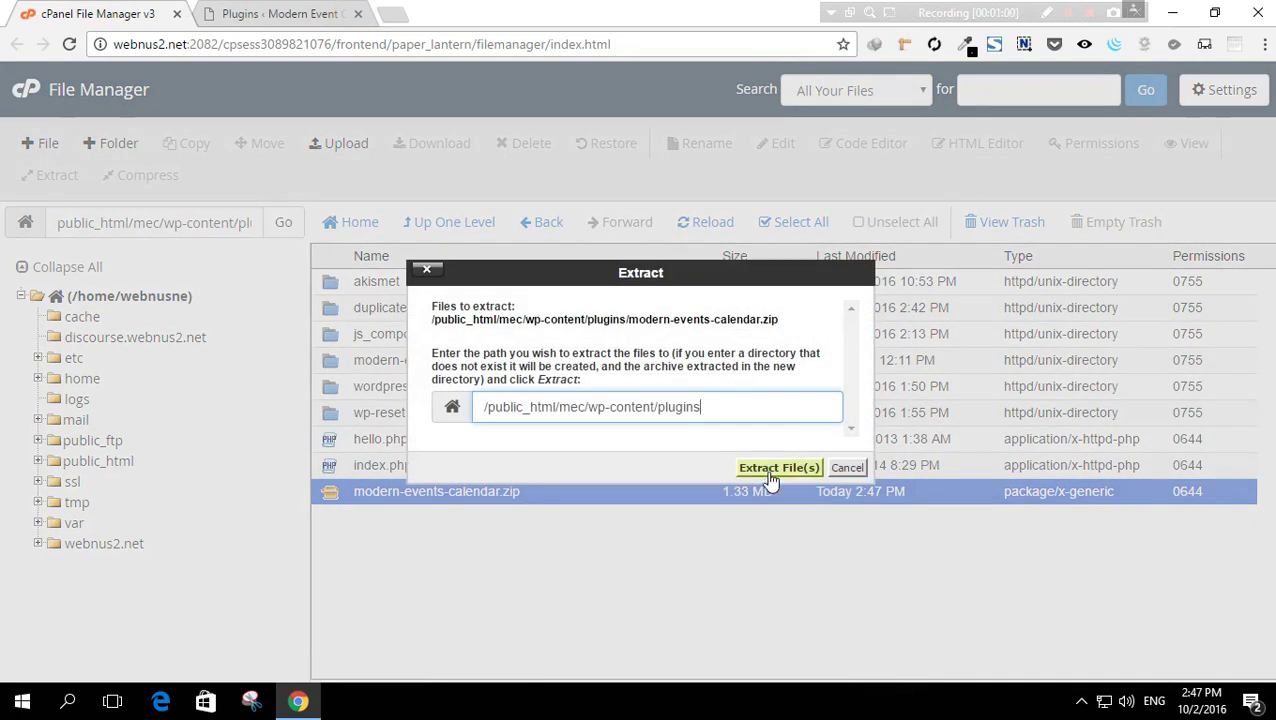
{"action": "left_click", "coordinate": [770, 466]}
{"action": "left_click", "coordinate": [945, 563]}
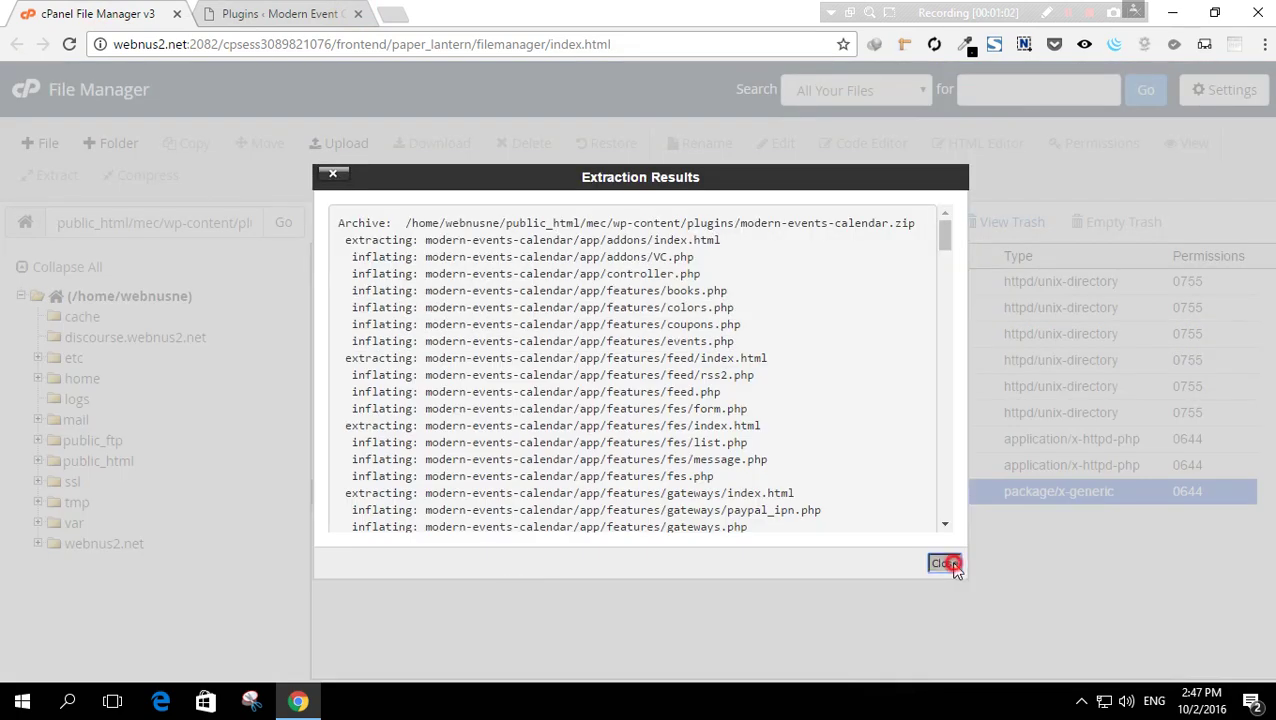
- Switch to the WordPress plugins page, reload it, close the File Manager page and activate the Modern Events Calendar plugin
{"action": "left_click", "coordinate": [285, 13]}
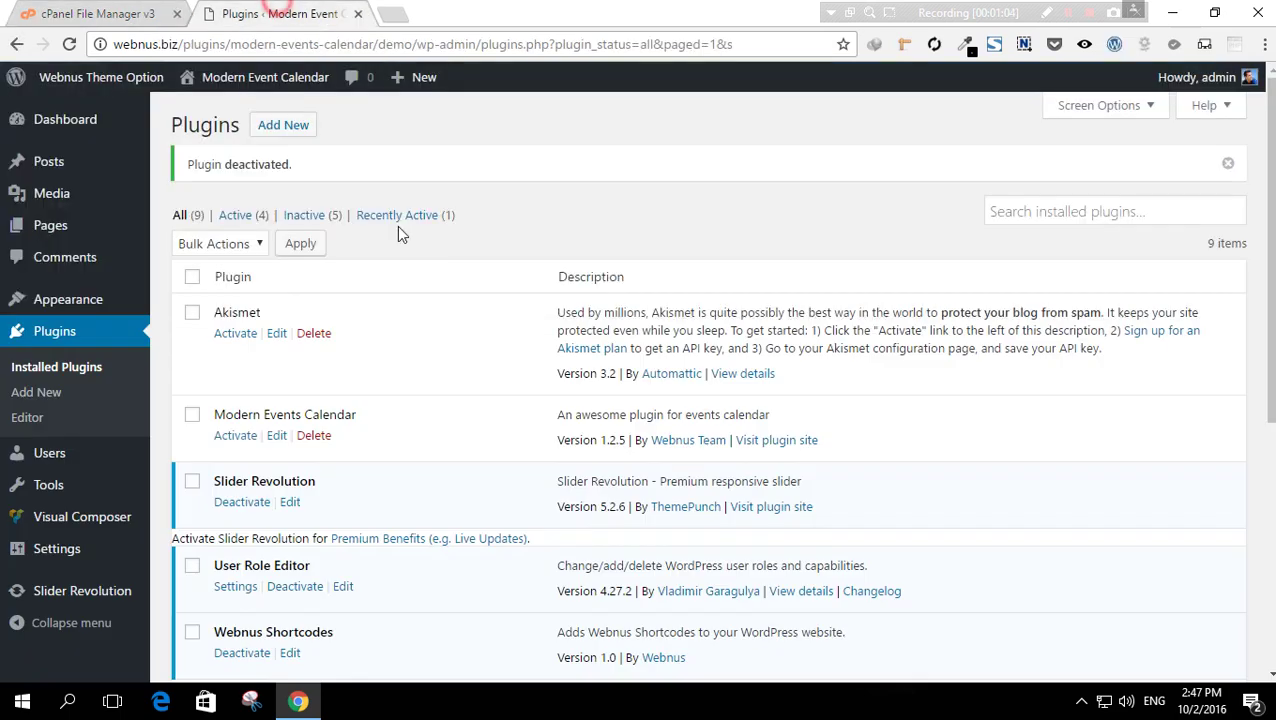
{"action": "left_click", "coordinate": [69, 44]}
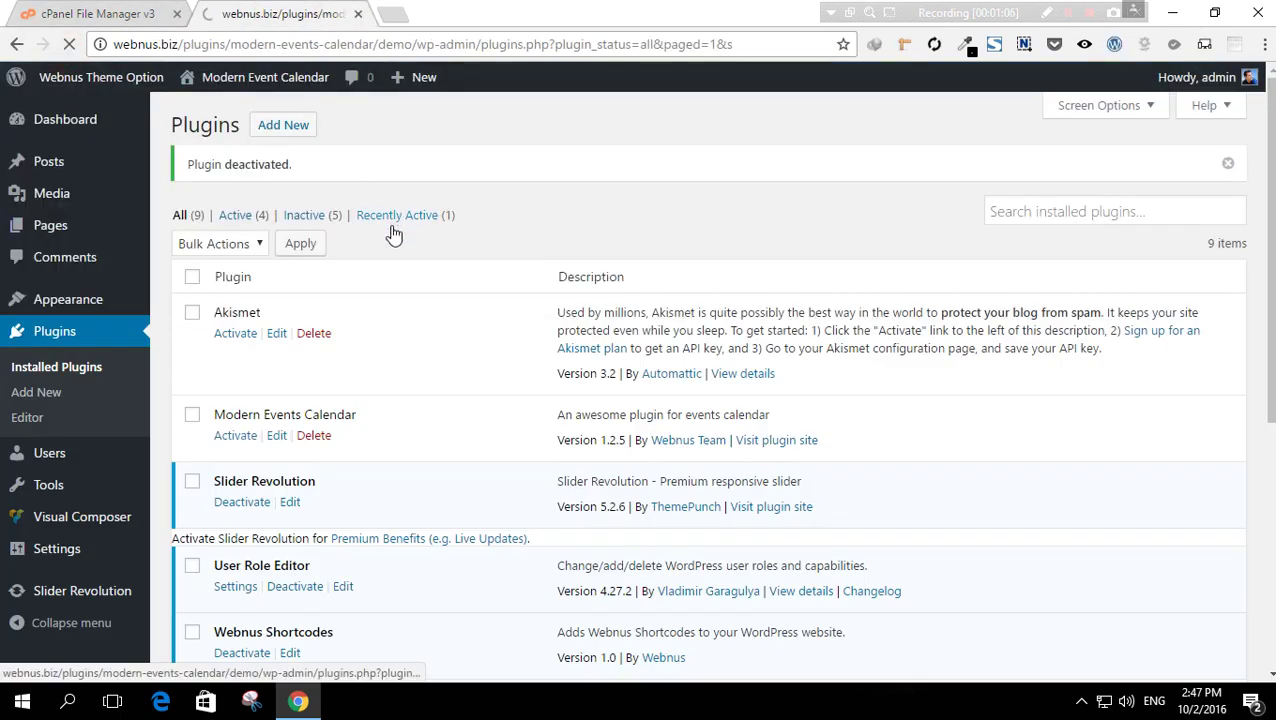
{"action": "left_click", "coordinate": [176, 16]}
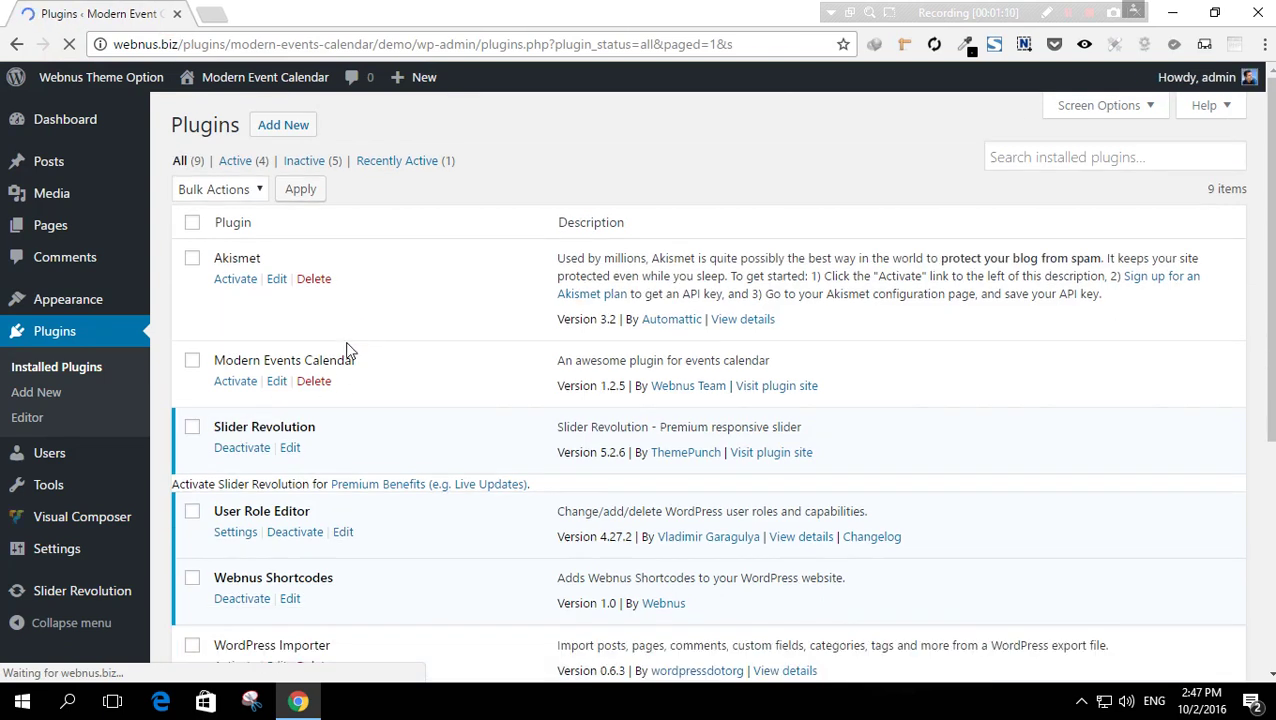
{"action": "left_click", "coordinate": [236, 384]}
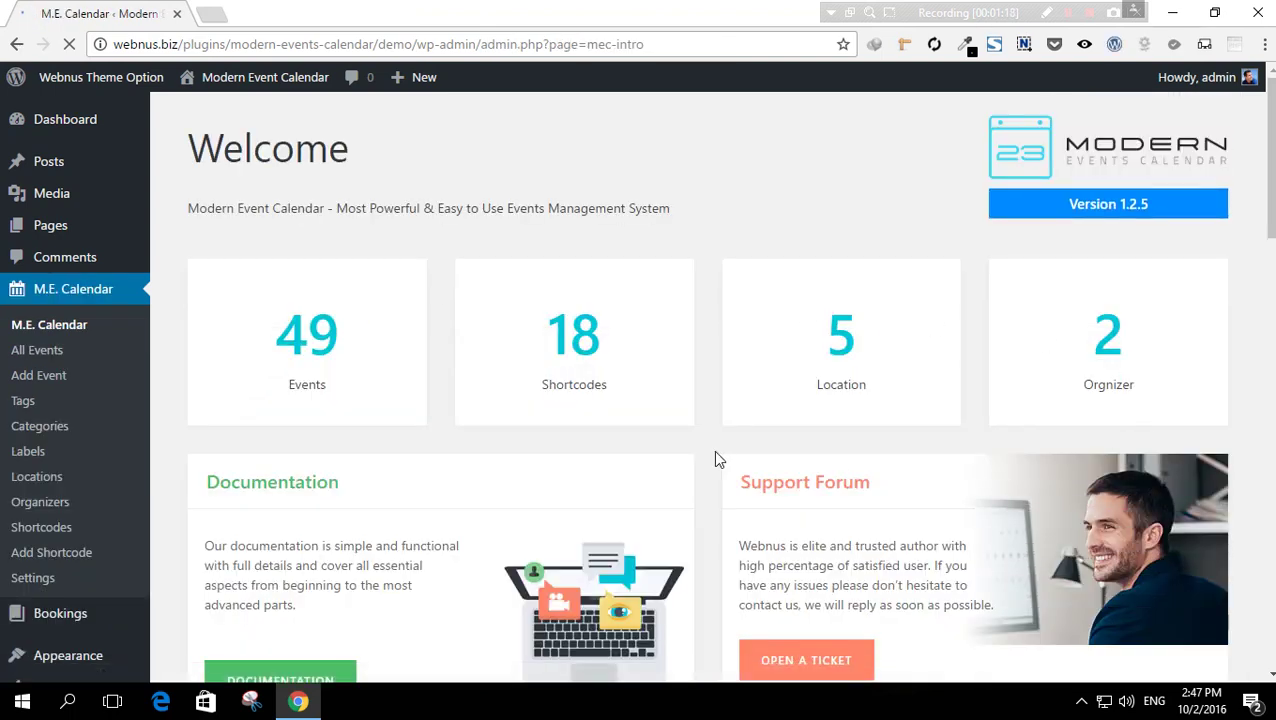
- Review the M.E. Calendar welcome page down to its change log
{"action": "scroll", "coordinate": [600, 450], "scroll_direction": "down", "scroll_amount": 4}
{"action": "scroll", "coordinate": [360, 410], "scroll_direction": "up", "scroll_amount": 3}
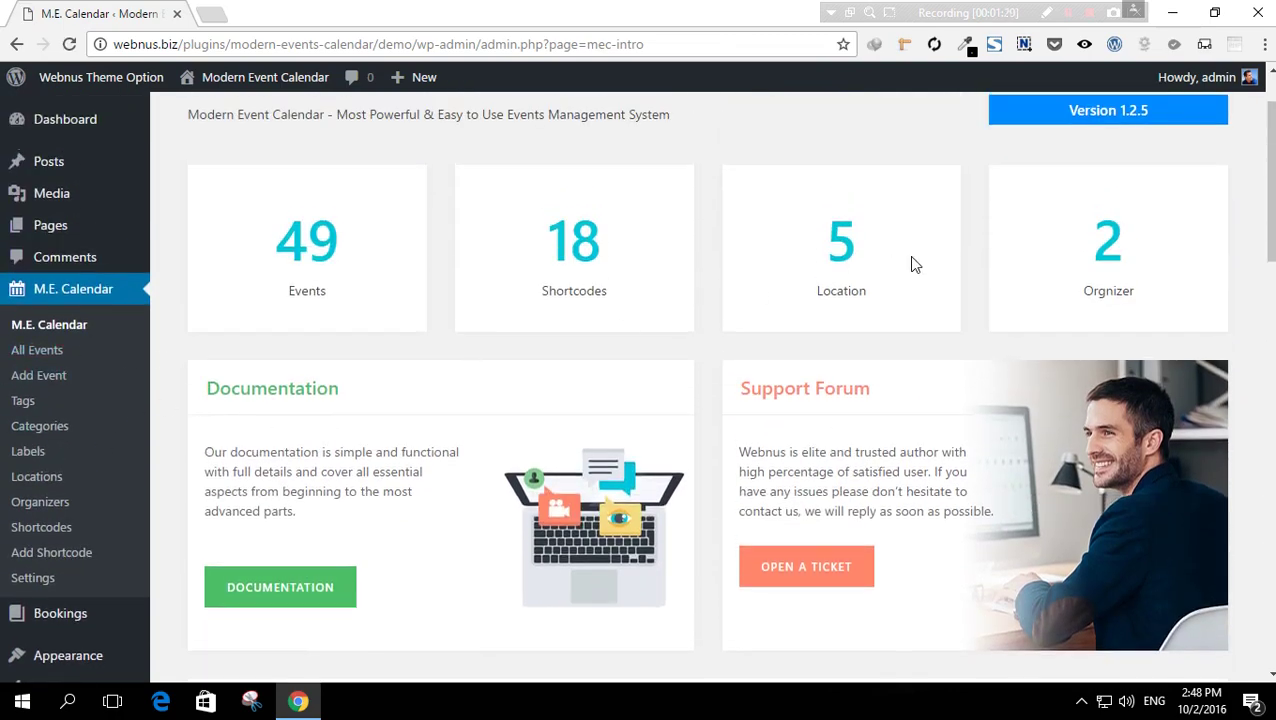
{"action": "scroll", "coordinate": [1053, 296], "scroll_direction": "up", "scroll_amount": 1}
{"action": "scroll", "coordinate": [424, 582], "scroll_direction": "down", "scroll_amount": 8}
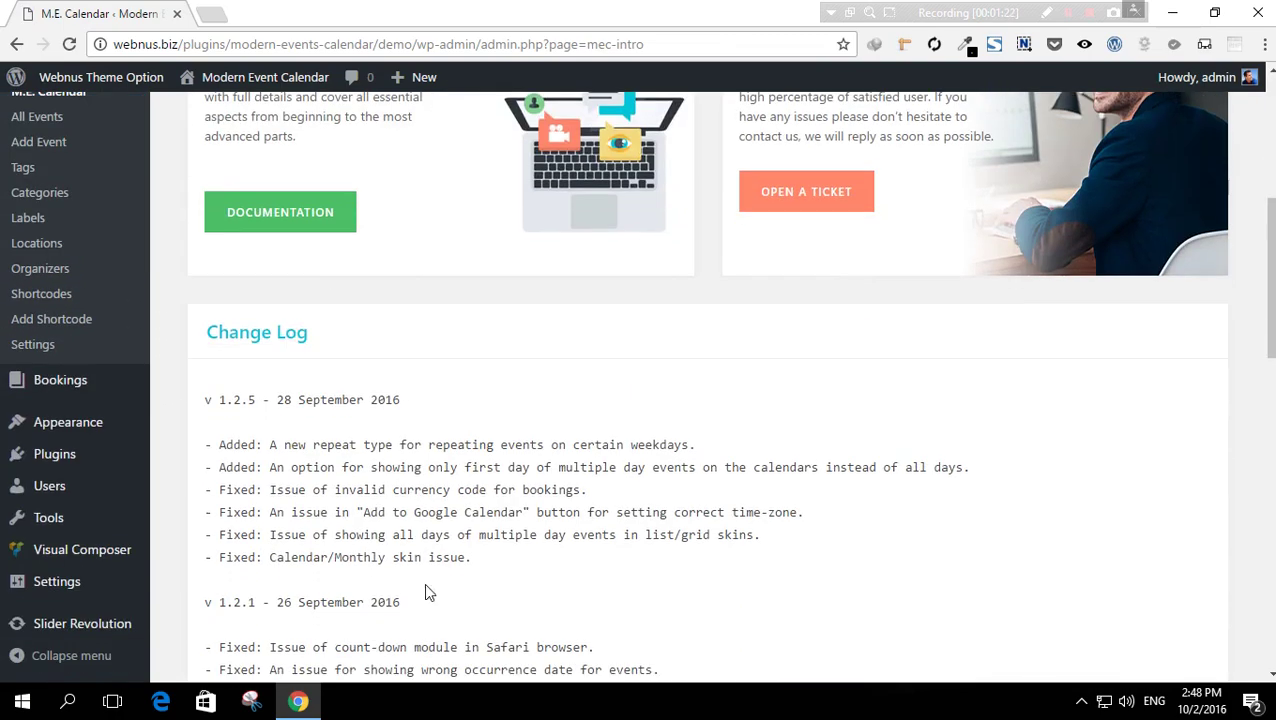
{"action": "scroll", "coordinate": [470, 612], "scroll_direction": "up", "scroll_amount": 10}
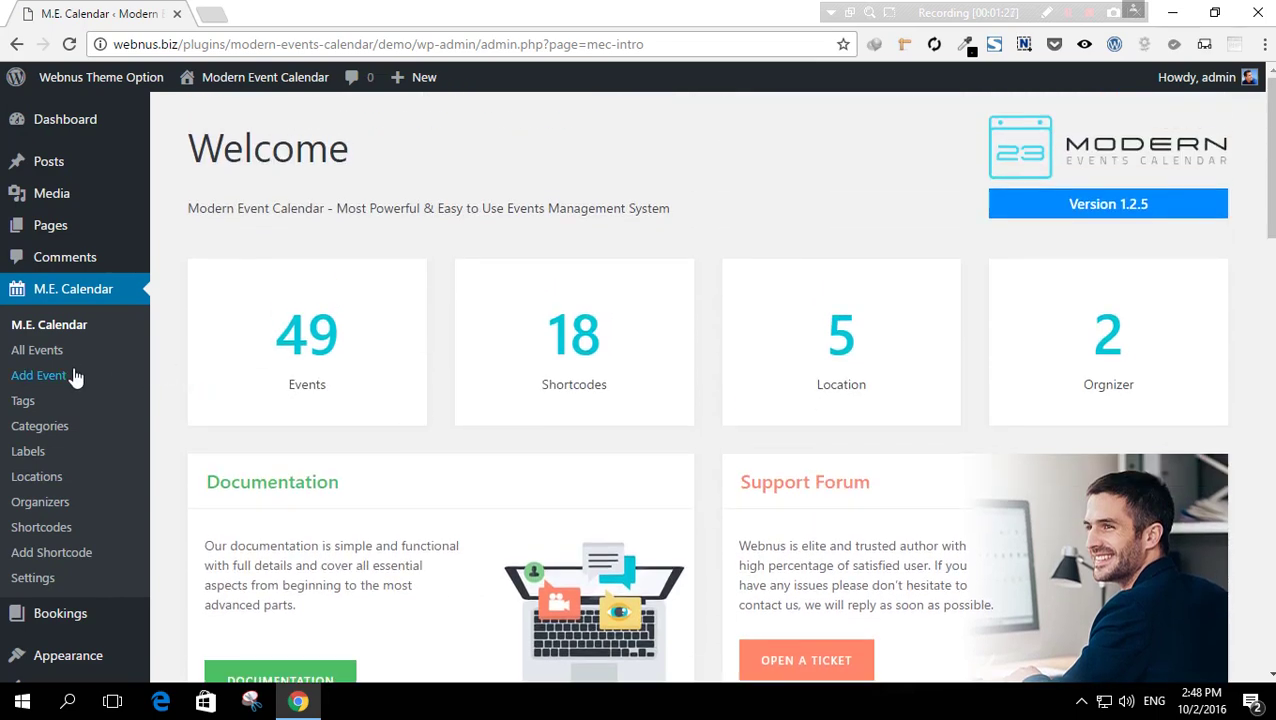
- Create a new M.E. Calendar event and title it "Don’t miss live music band", copied from sample.php on the desktop
{"action": "left_click", "coordinate": [40, 376]}
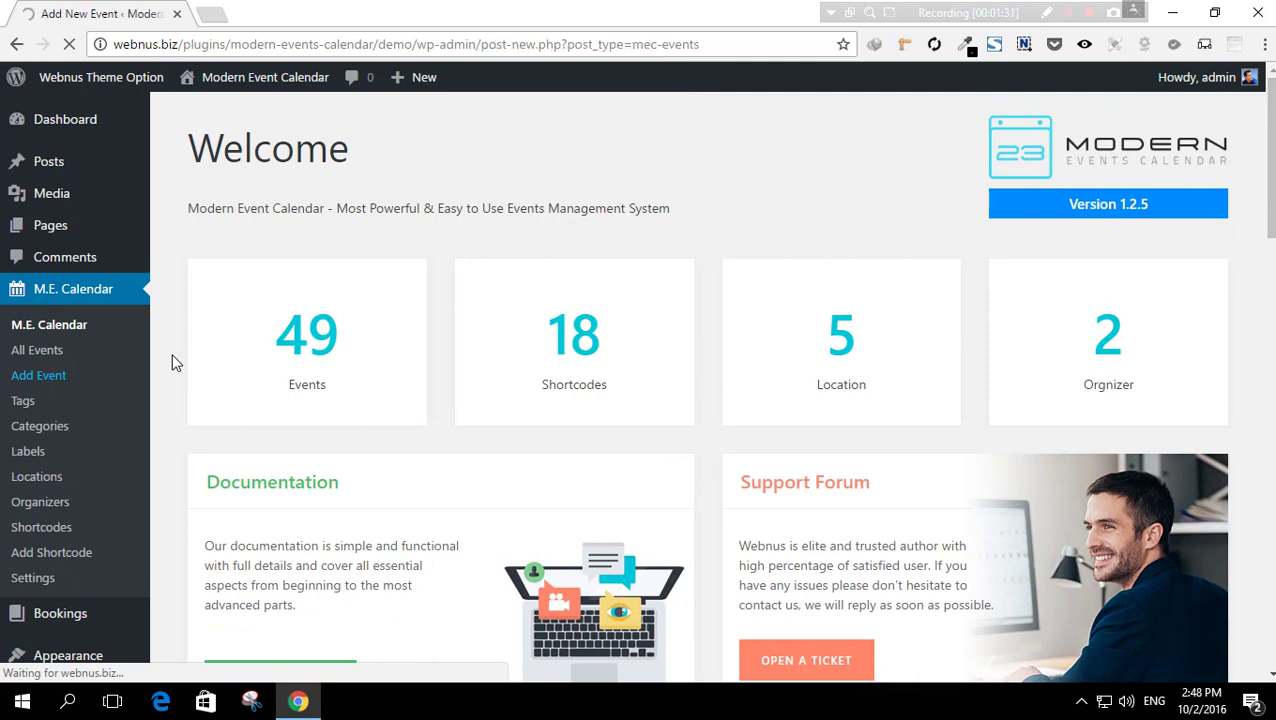
{"action": "left_click", "coordinate": [298, 701]}
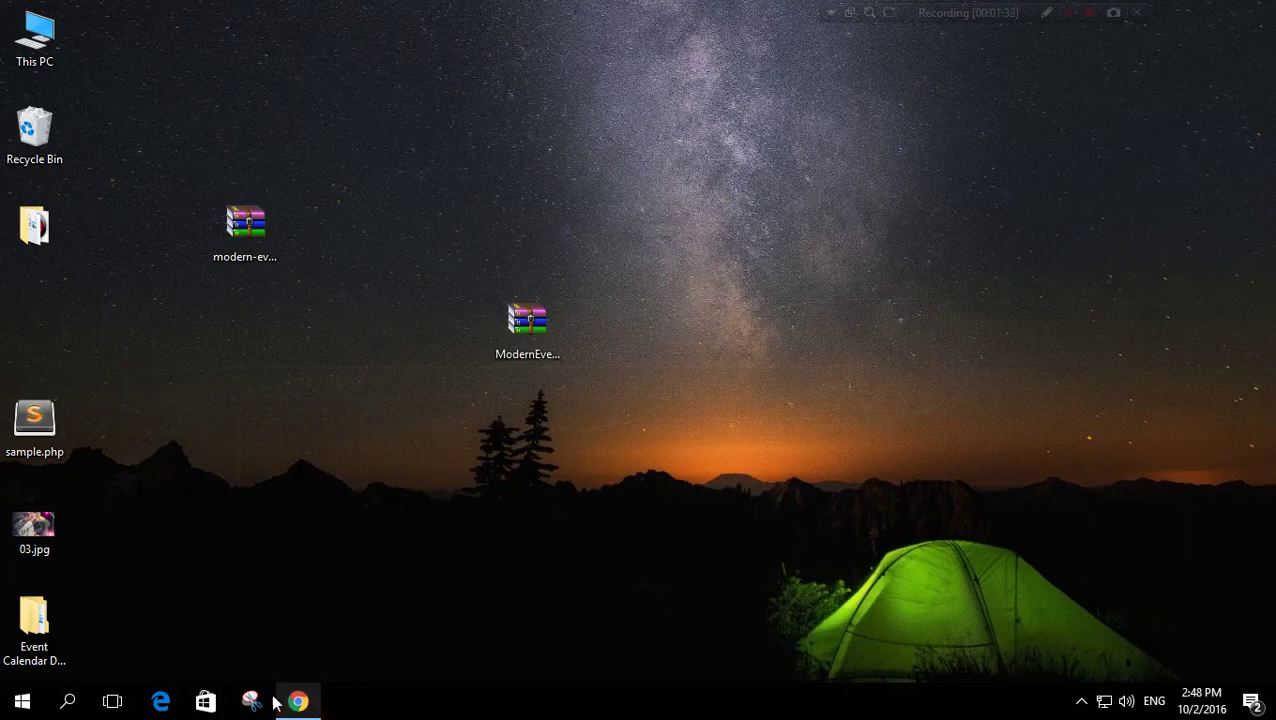
{"action": "double_click", "coordinate": [38, 430]}
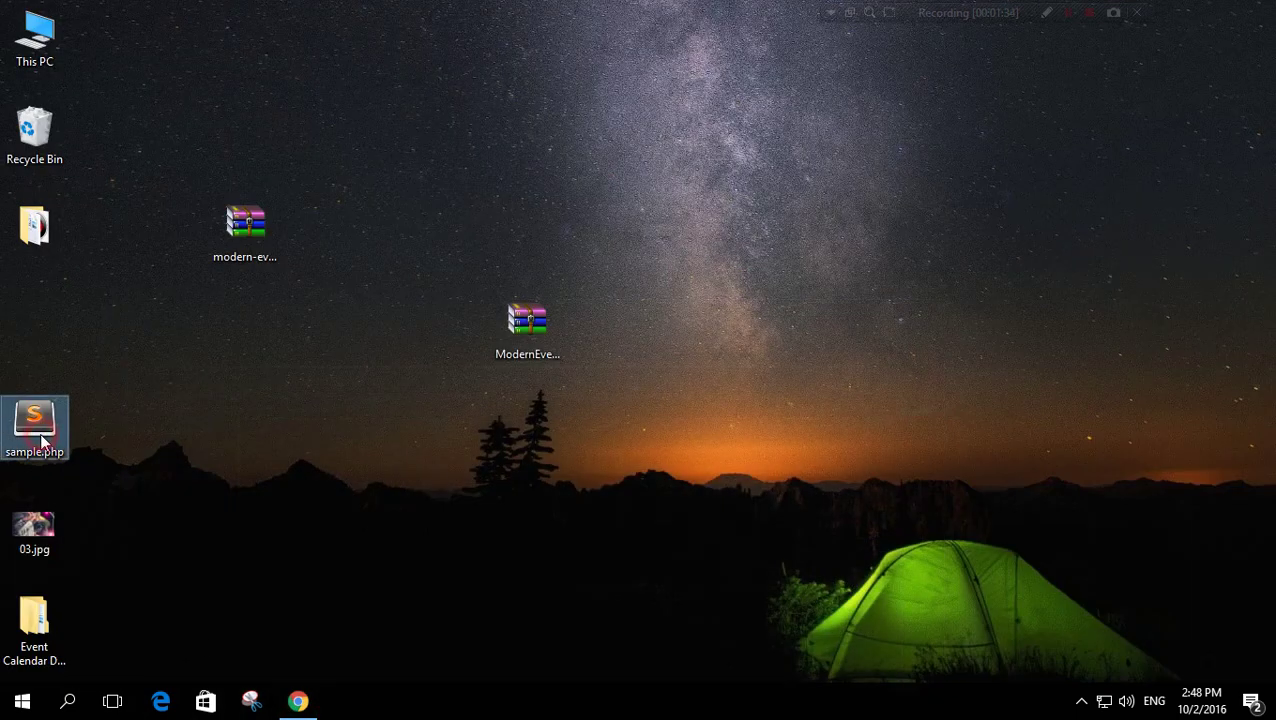
{"action": "triple_click", "coordinate": [407, 103]}
{"action": "key", "text": "ctrl+c"}
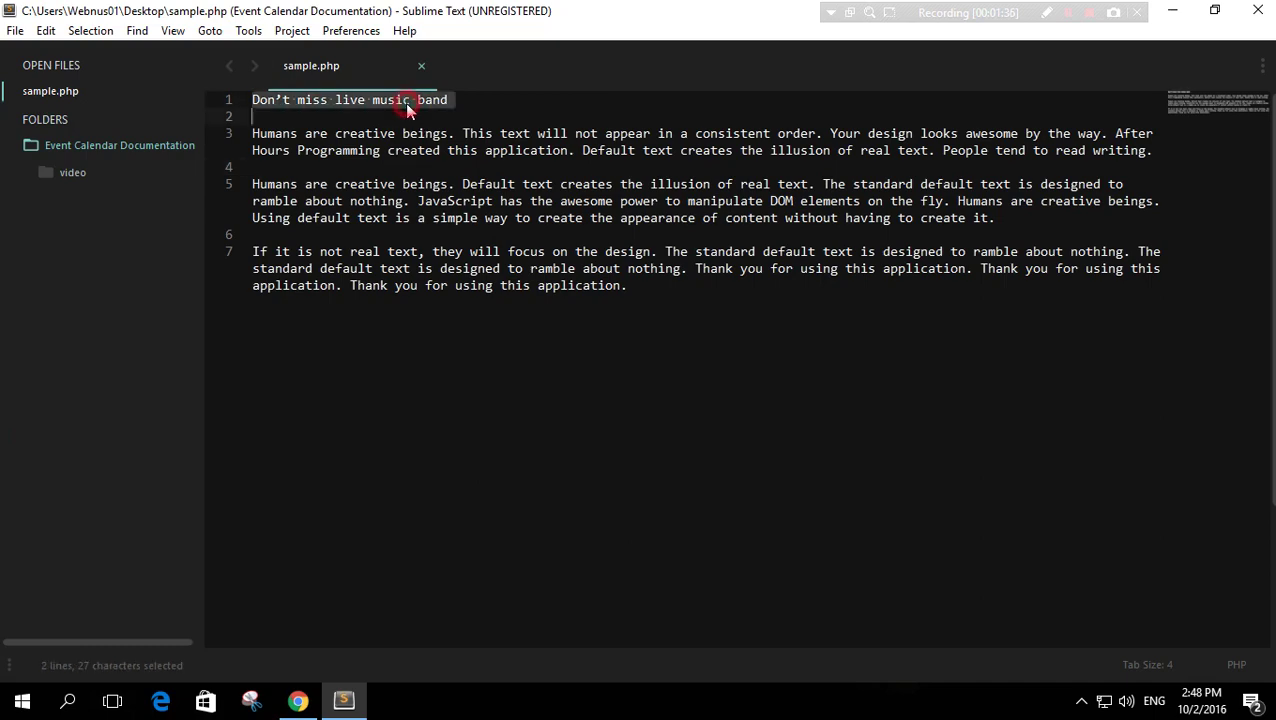
{"action": "left_click", "coordinate": [300, 701]}
{"action": "key", "text": "ctrl+v"}
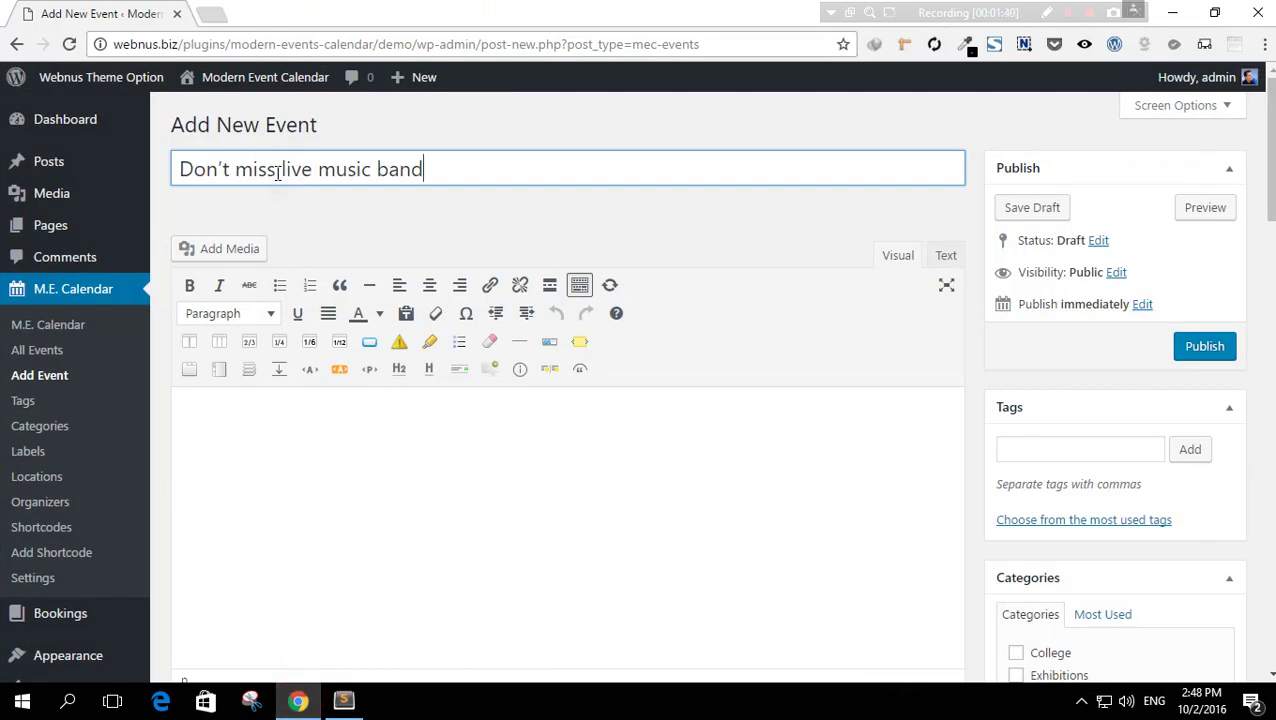
- Copy the three body paragraphs from sample.php in Sublime Text into the new event's description
{"action": "left_click", "coordinate": [344, 701]}
{"action": "left_click_drag", "start_coordinate": [686, 290], "coordinate": [255, 133]}
{"action": "key", "text": "ctrl+c"}
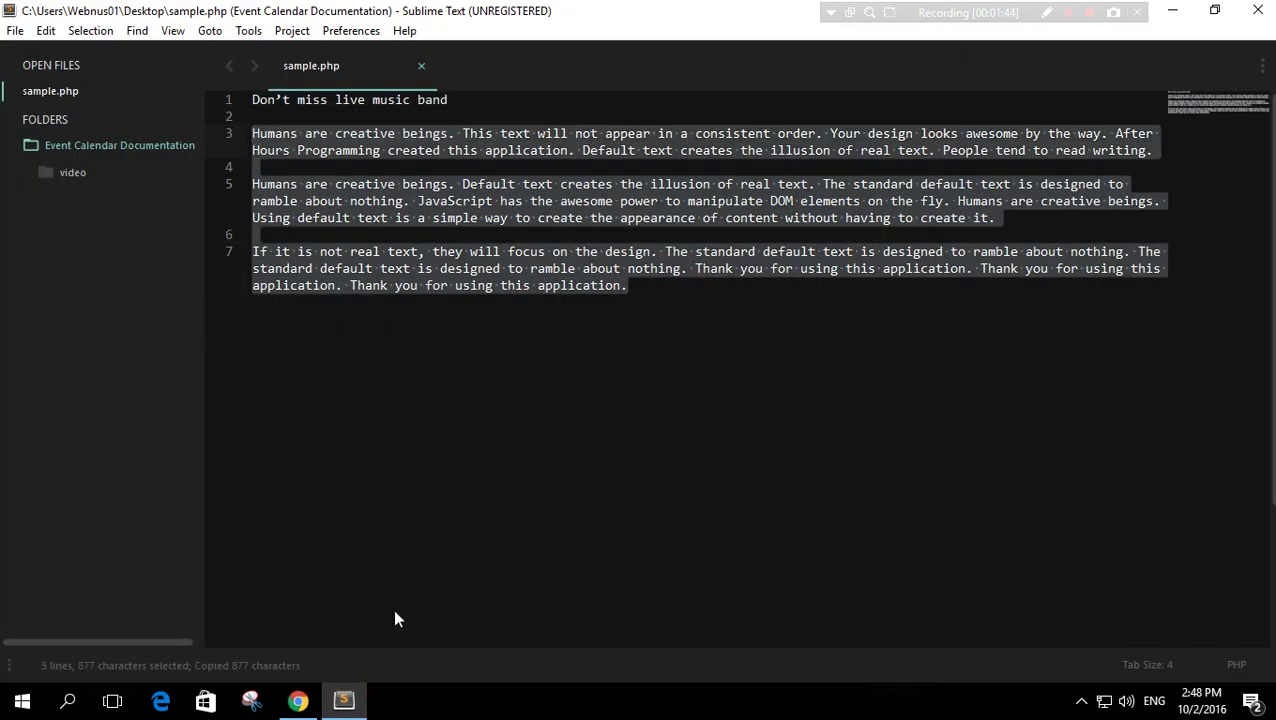
{"action": "left_click", "coordinate": [344, 701]}
{"action": "left_click", "coordinate": [378, 452]}
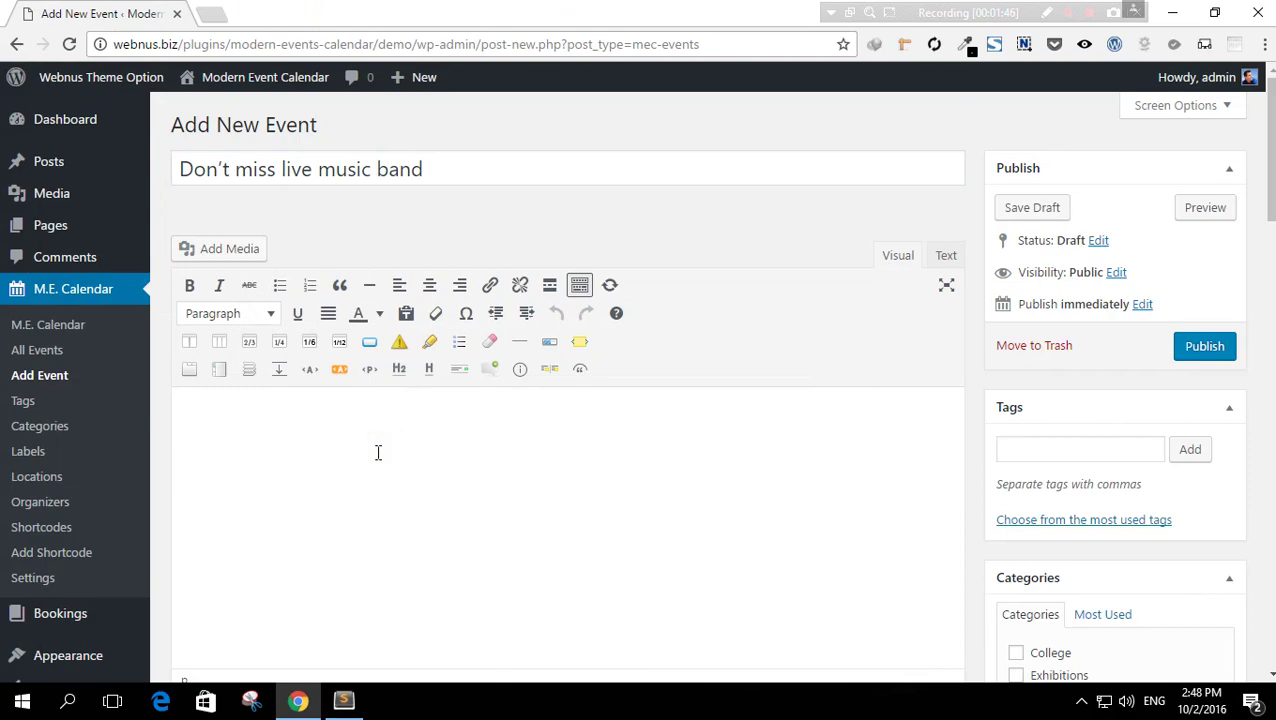
{"action": "key", "text": "ctrl+v"}
- Add the tag "Some Tag" to the event
{"action": "scroll", "coordinate": [378, 452], "scroll_direction": "down", "scroll_amount": 4}
{"action": "scroll", "coordinate": [769, 480], "scroll_direction": "up", "scroll_amount": 5}
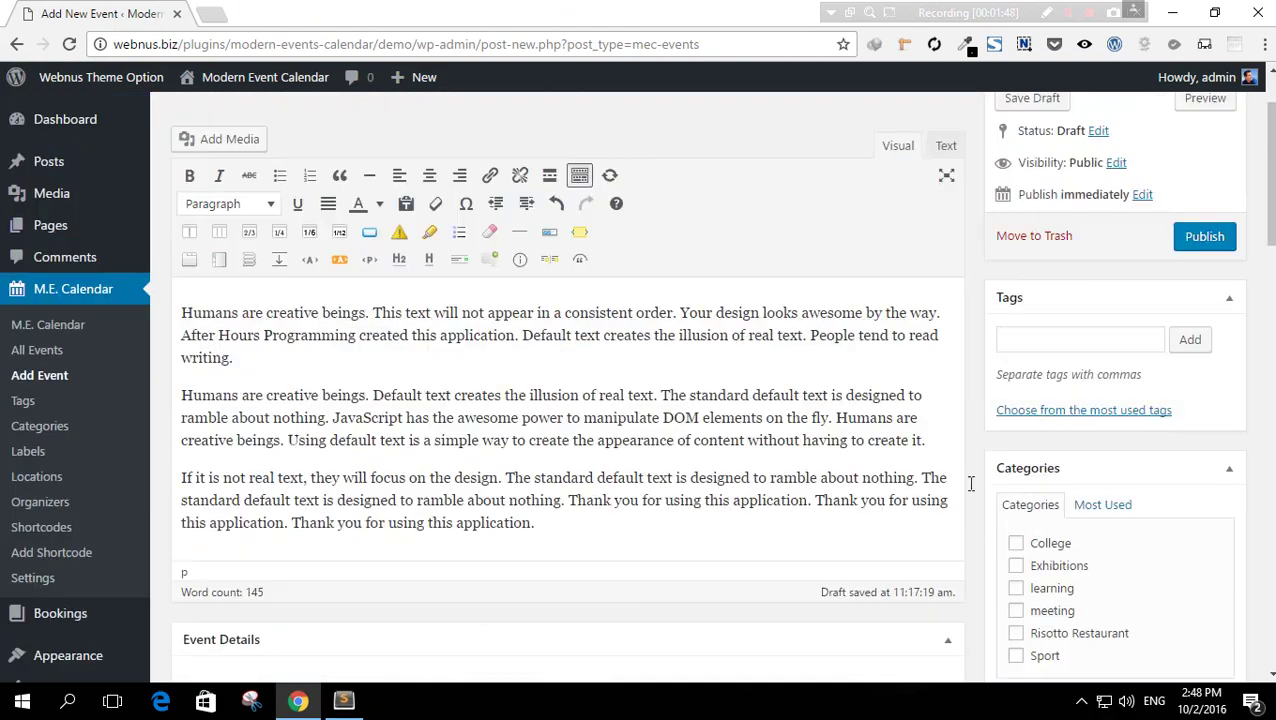
{"action": "left_click", "coordinate": [1050, 455]}
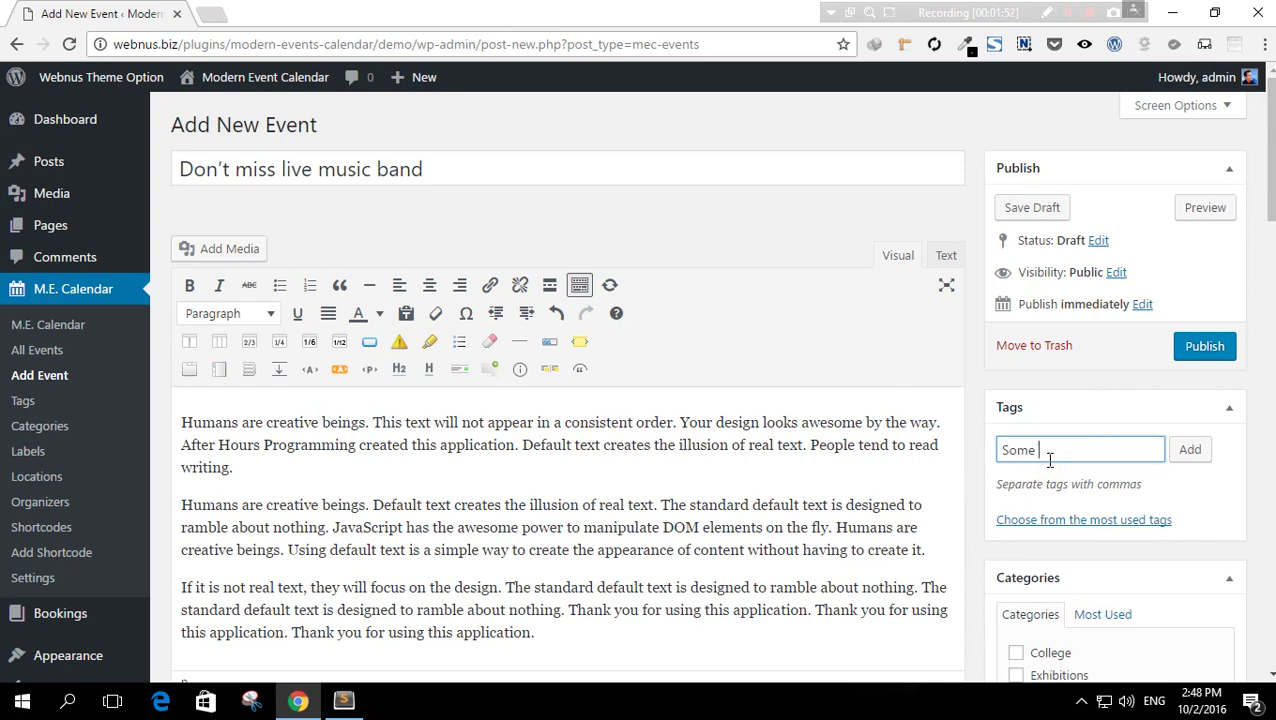
{"action": "left_click", "coordinate": [1190, 450]}
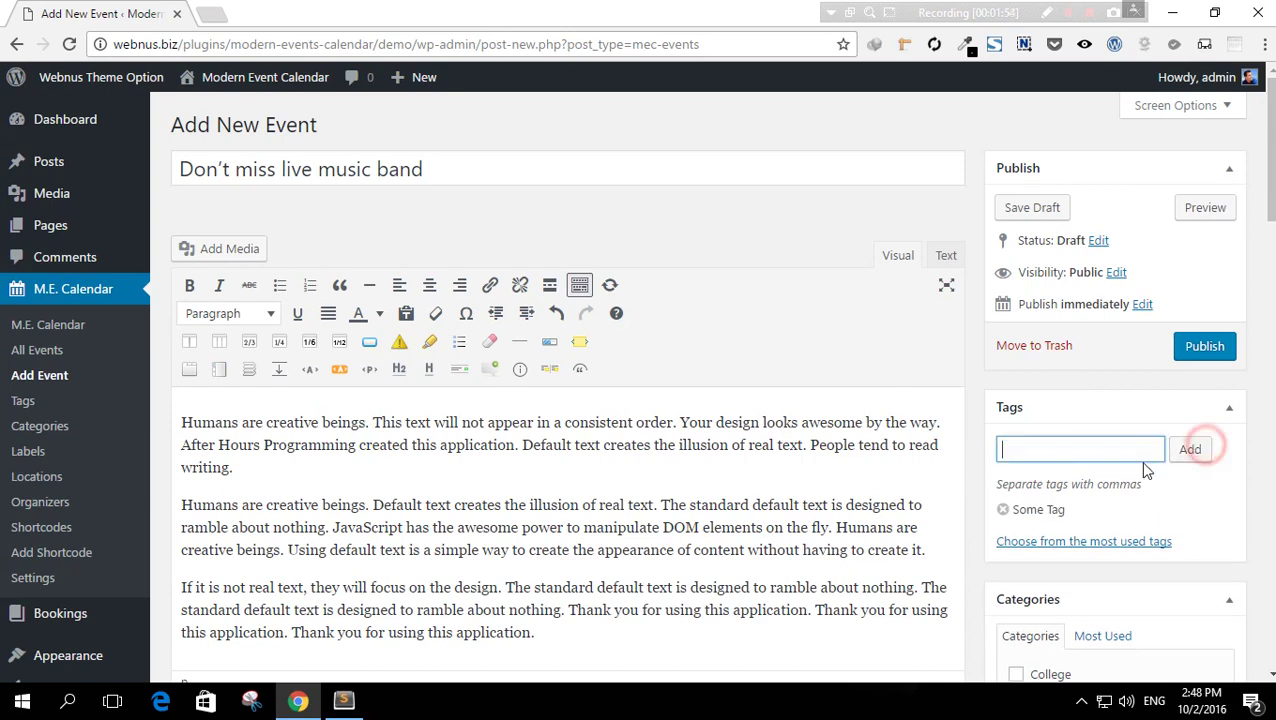
- Create a new category "Some Cat" for the event without a parent, and set the event color to blue
{"action": "scroll", "coordinate": [1025, 475], "scroll_direction": "down", "scroll_amount": 3}
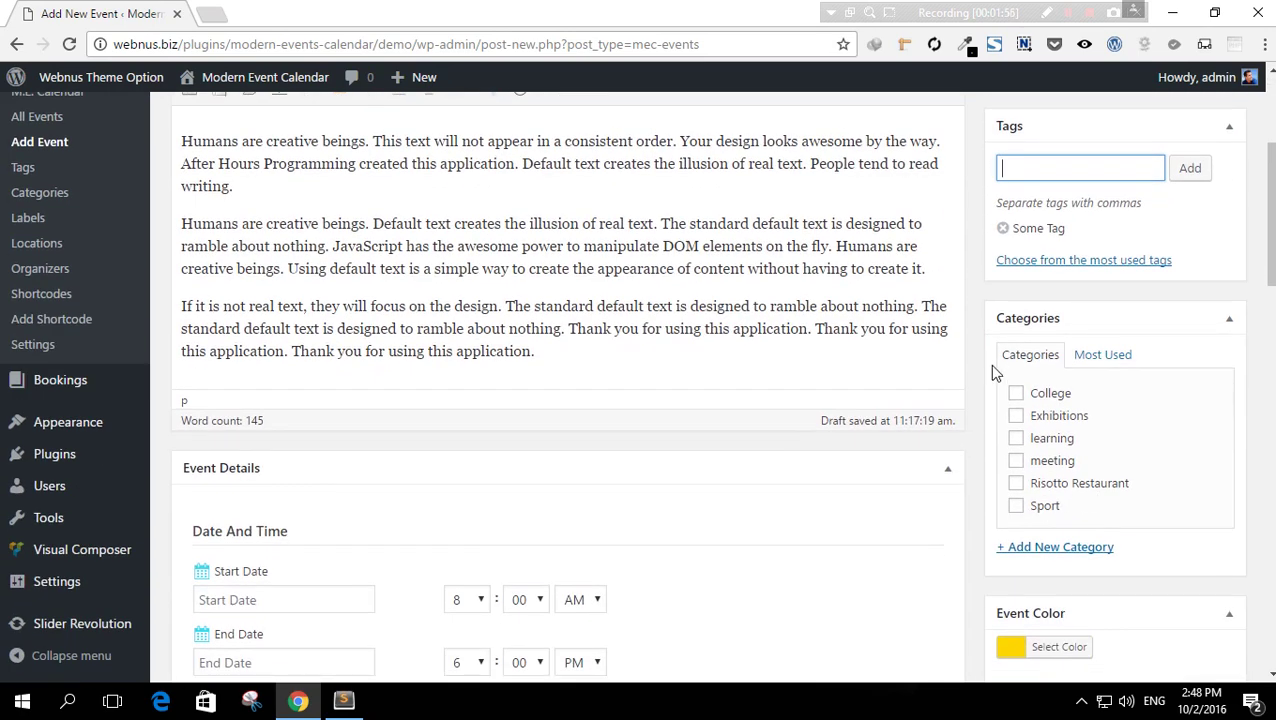
{"action": "scroll", "coordinate": [1000, 390], "scroll_direction": "down", "scroll_amount": 1}
{"action": "left_click", "coordinate": [1014, 455]}
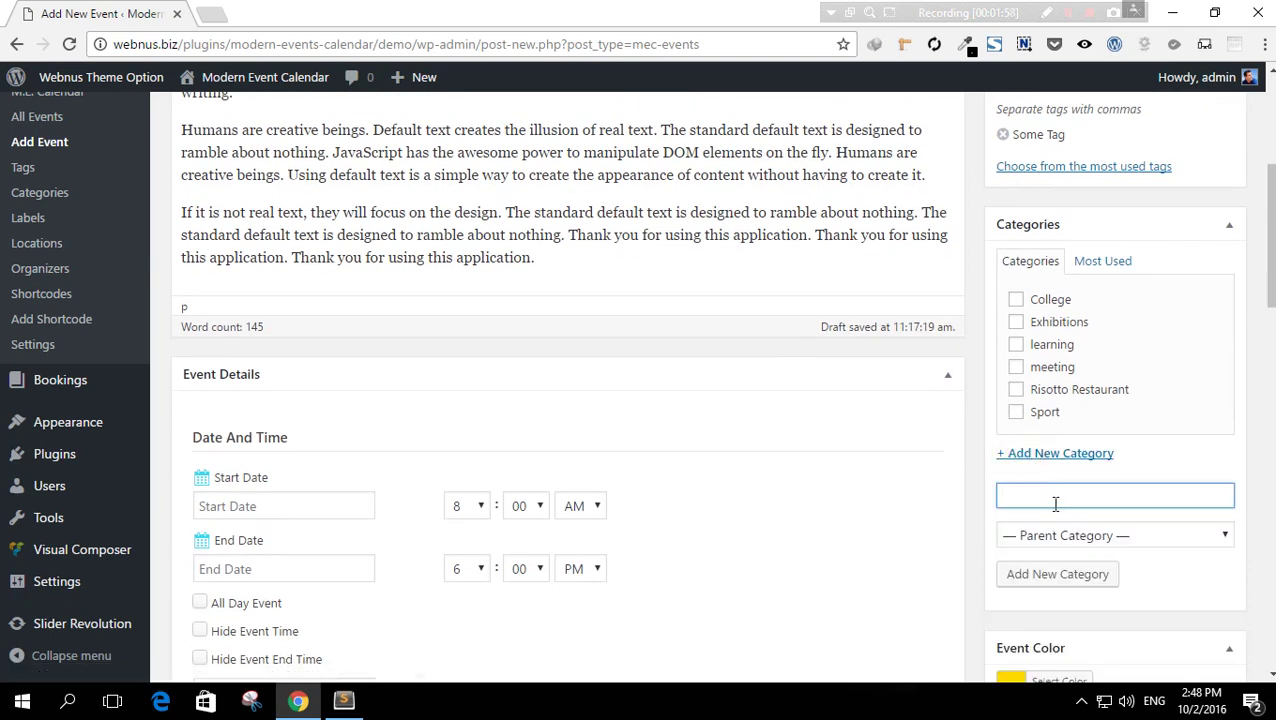
{"action": "left_click", "coordinate": [1054, 501]}
{"action": "type", "text": "Some Cat"}
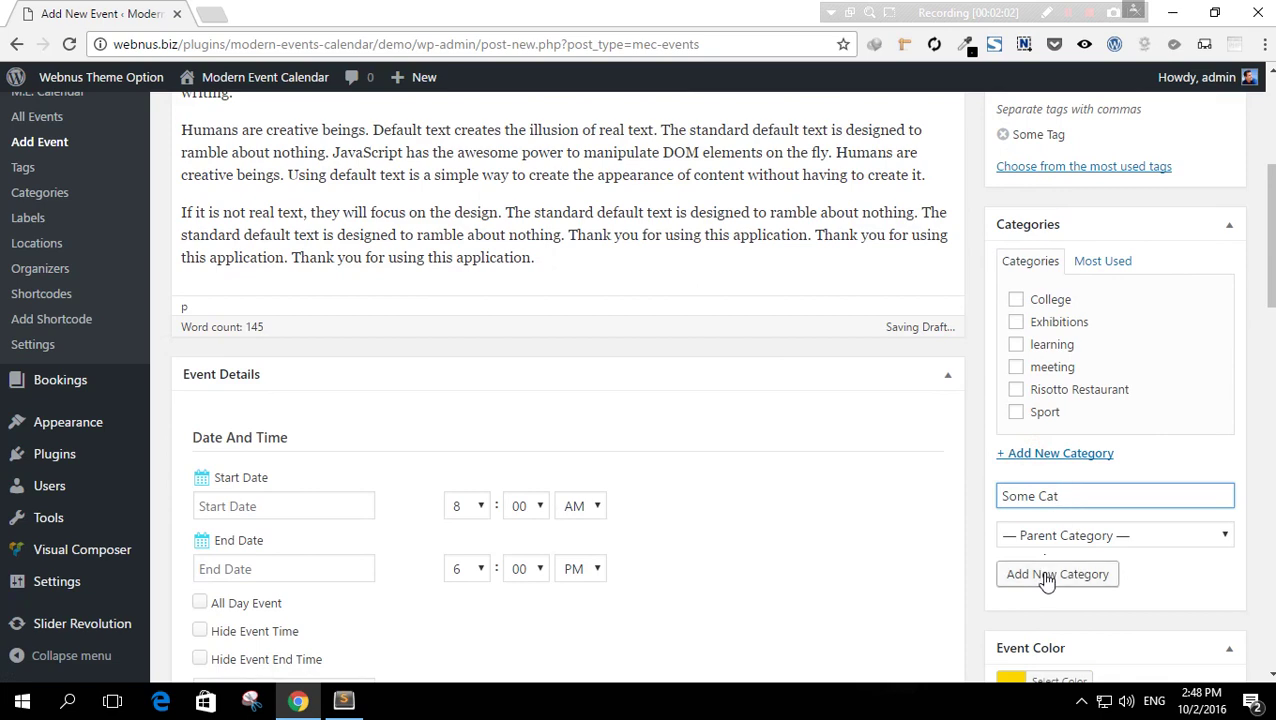
{"action": "left_click", "coordinate": [1040, 575]}
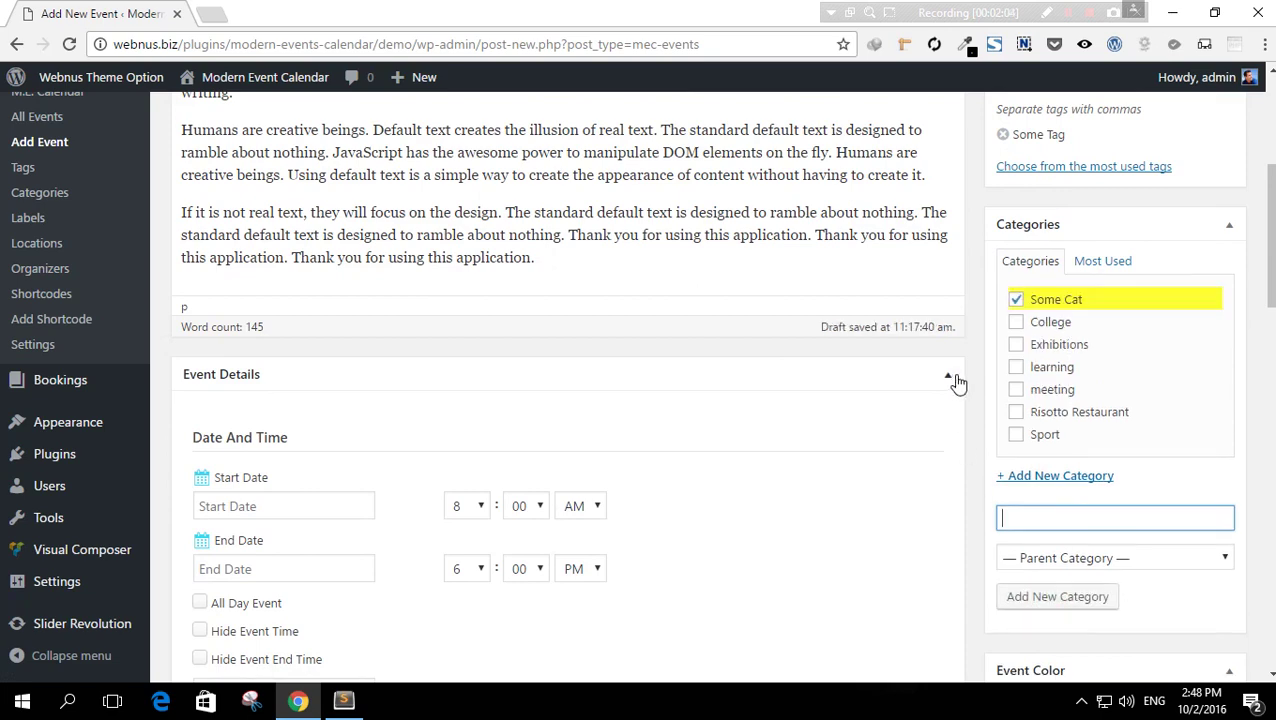
{"action": "scroll", "coordinate": [975, 415], "scroll_direction": "down", "scroll_amount": 4}
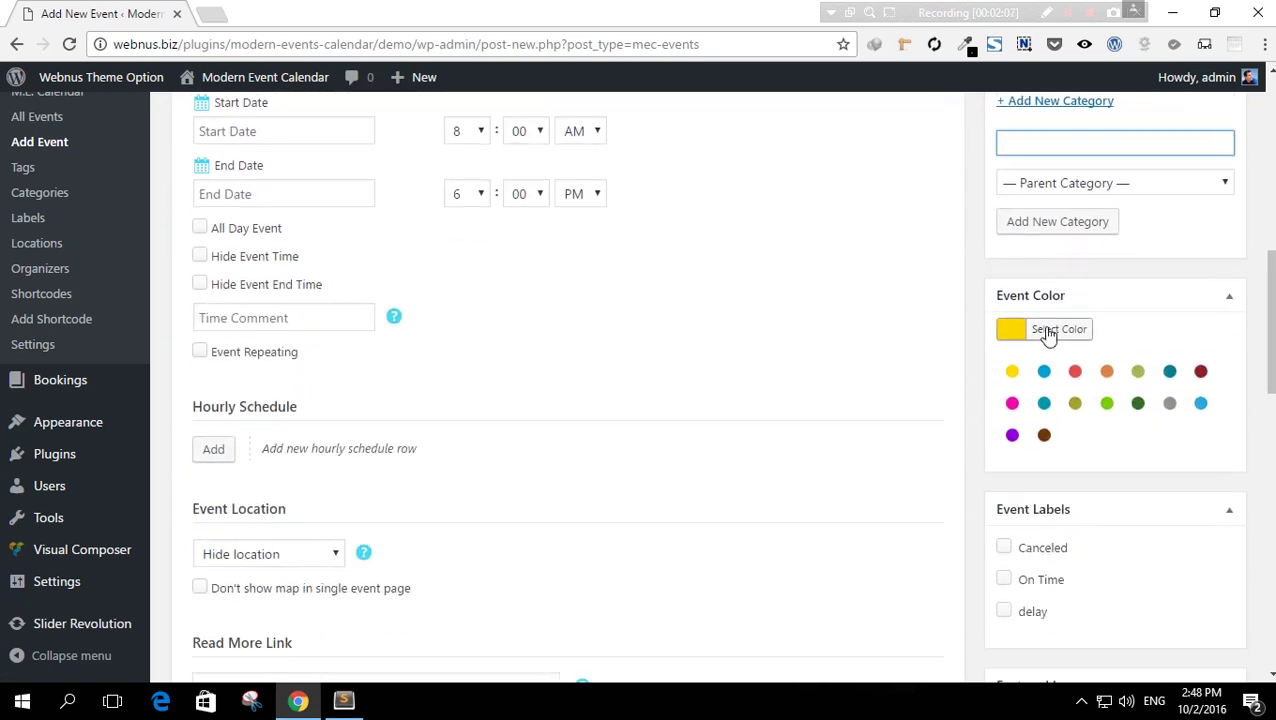
{"action": "left_click", "coordinate": [1043, 372]}
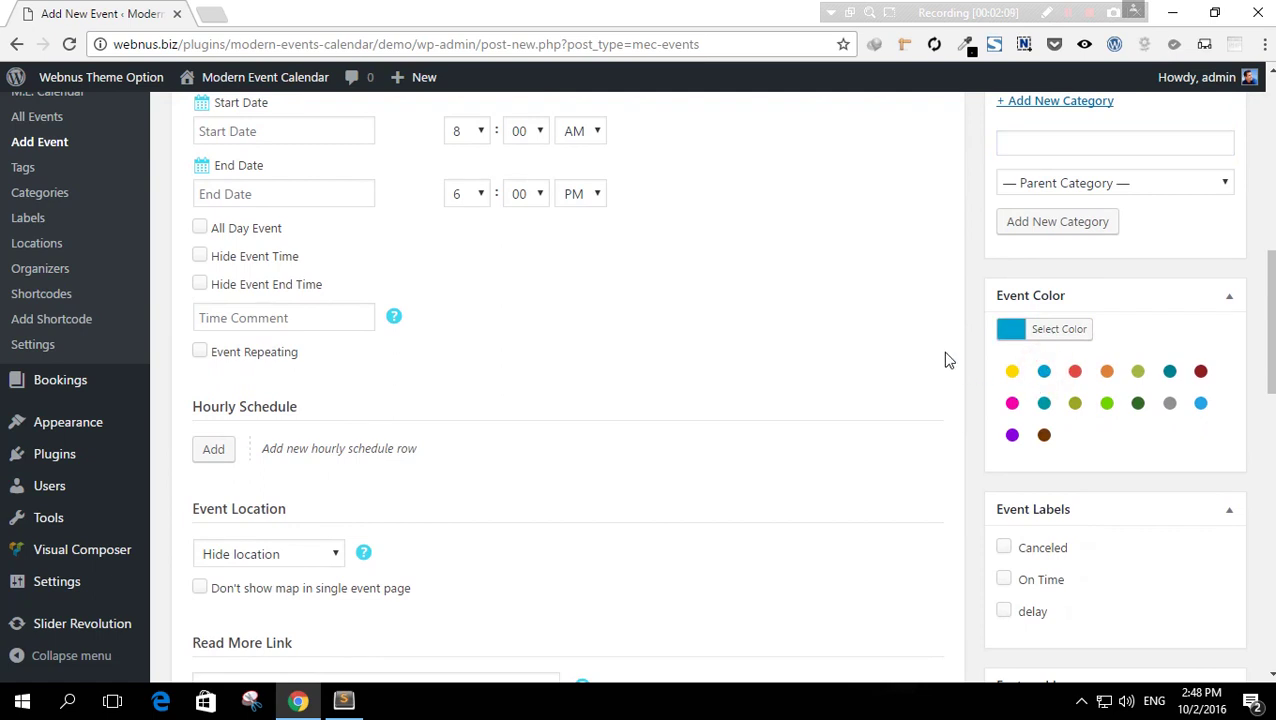
- Upload 03.jpg from the desktop to the media library and set it as the event's featured image
{"action": "scroll", "coordinate": [948, 360], "scroll_direction": "down", "scroll_amount": 4}
{"action": "left_click", "coordinate": [1040, 352]}
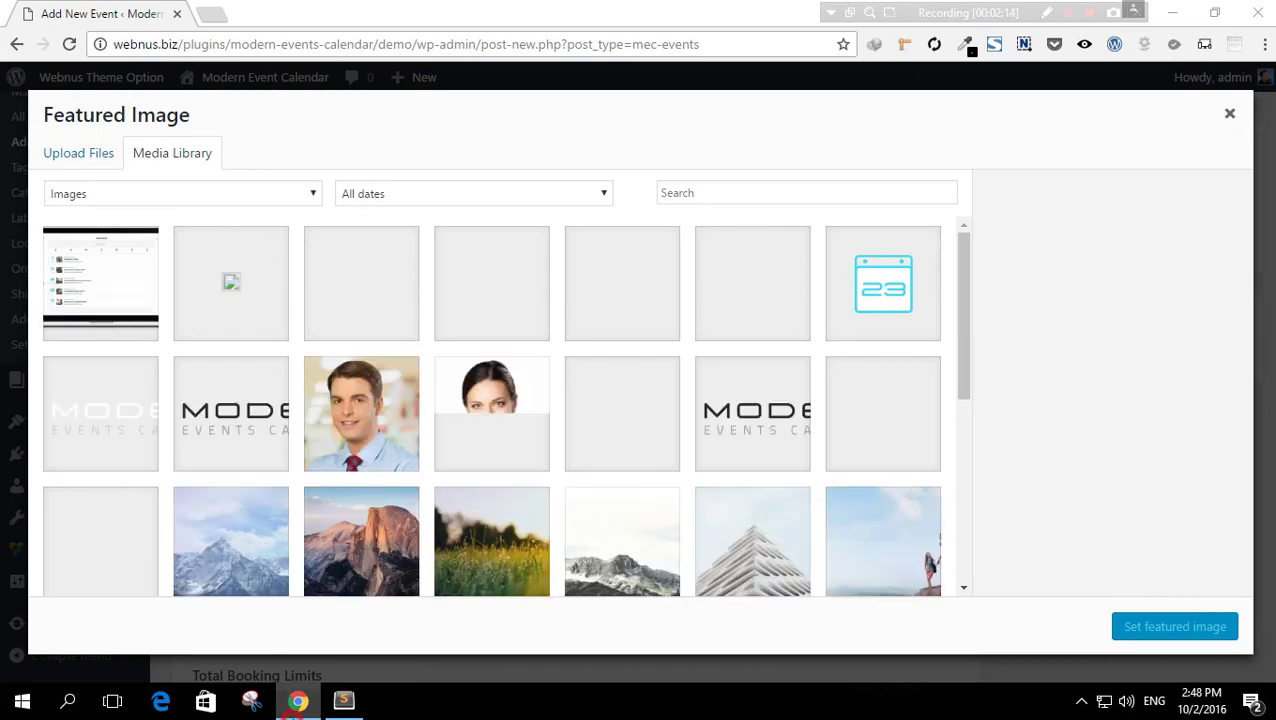
{"action": "key", "text": "super+d"}
{"action": "left_click_drag", "start_coordinate": [40, 528], "coordinate": [339, 405]}
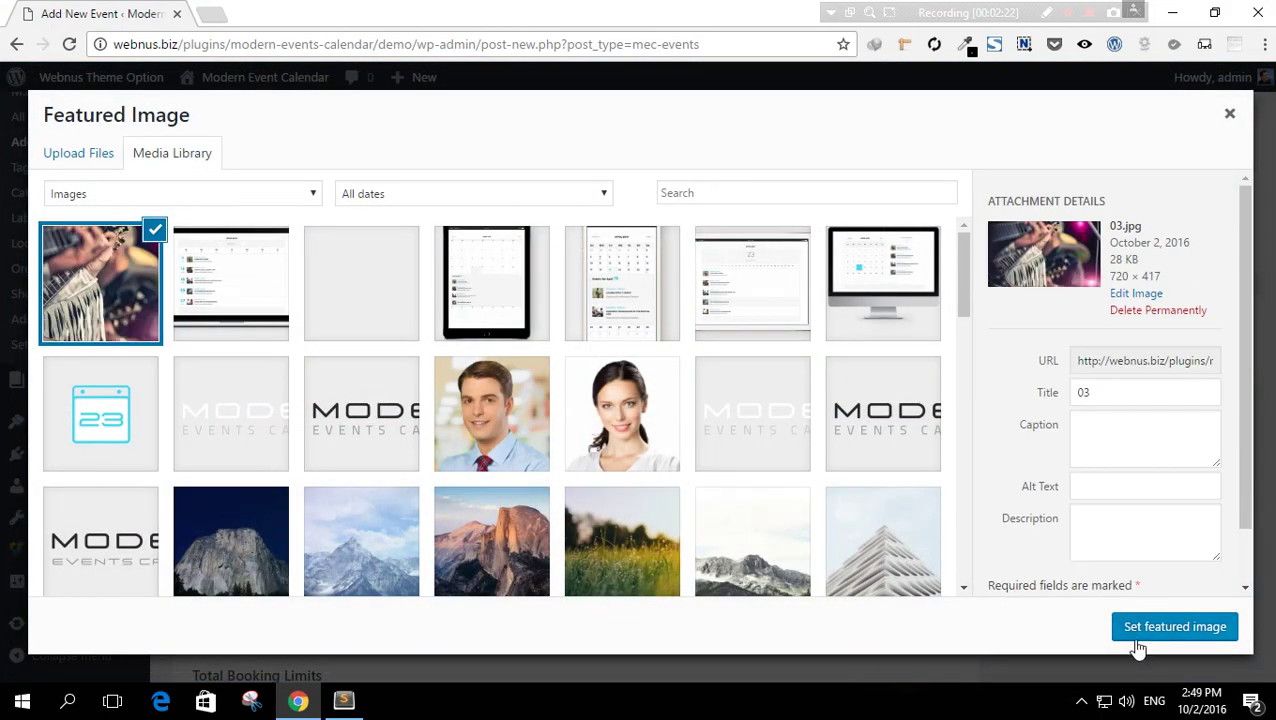
{"action": "left_click", "coordinate": [1137, 630]}
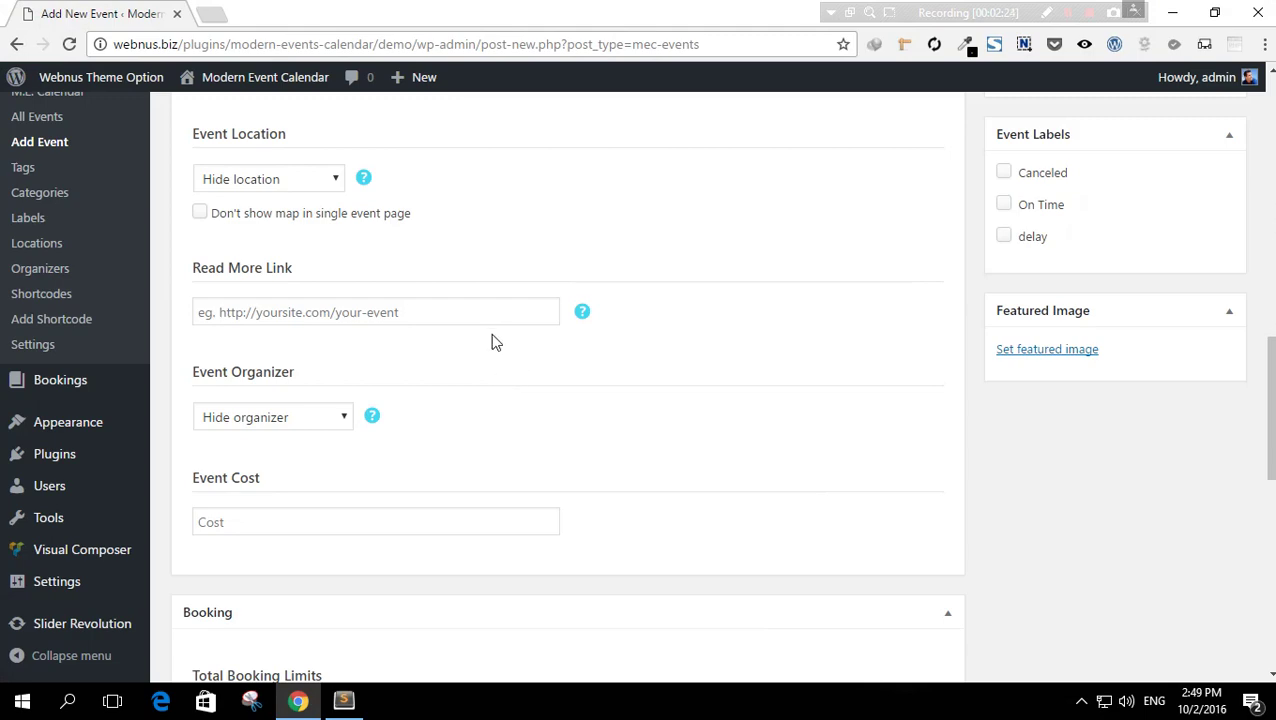
{"action": "scroll", "coordinate": [491, 350], "scroll_direction": "up", "scroll_amount": 7}
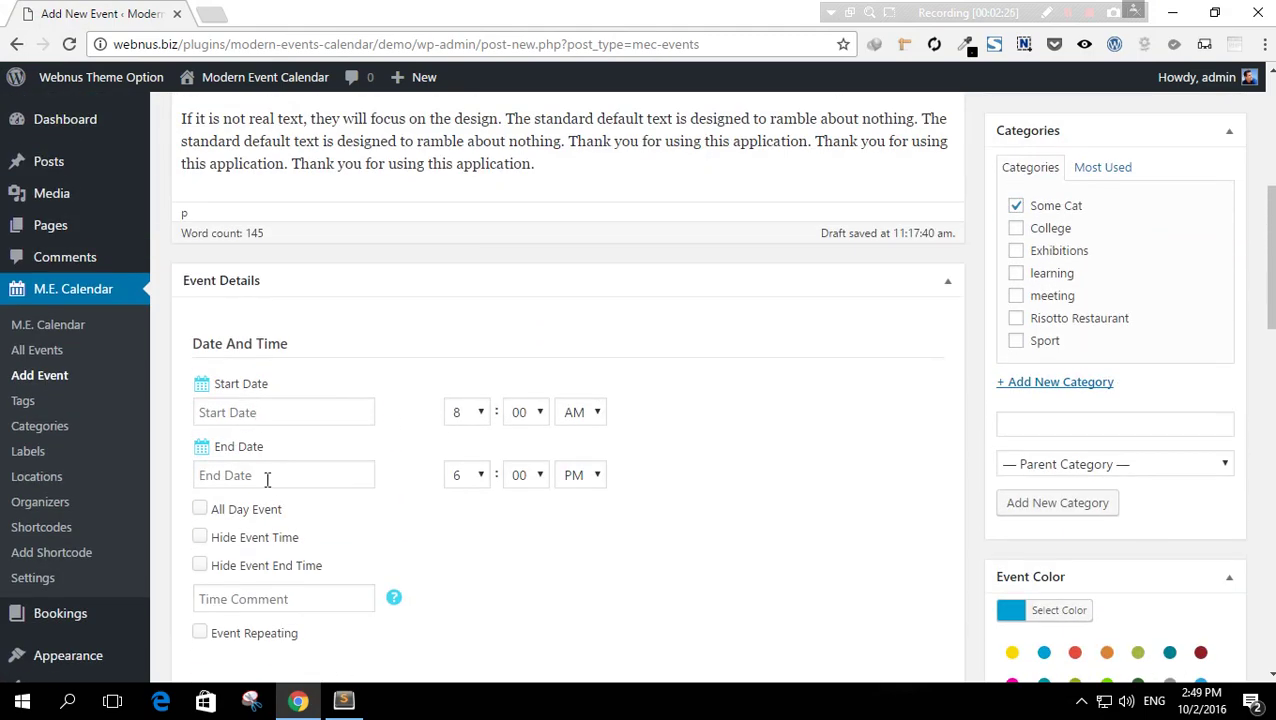
- Check the remaining event detail fields without filling them in, and publish the event
{"action": "scroll", "coordinate": [267, 480], "scroll_direction": "down", "scroll_amount": 6}
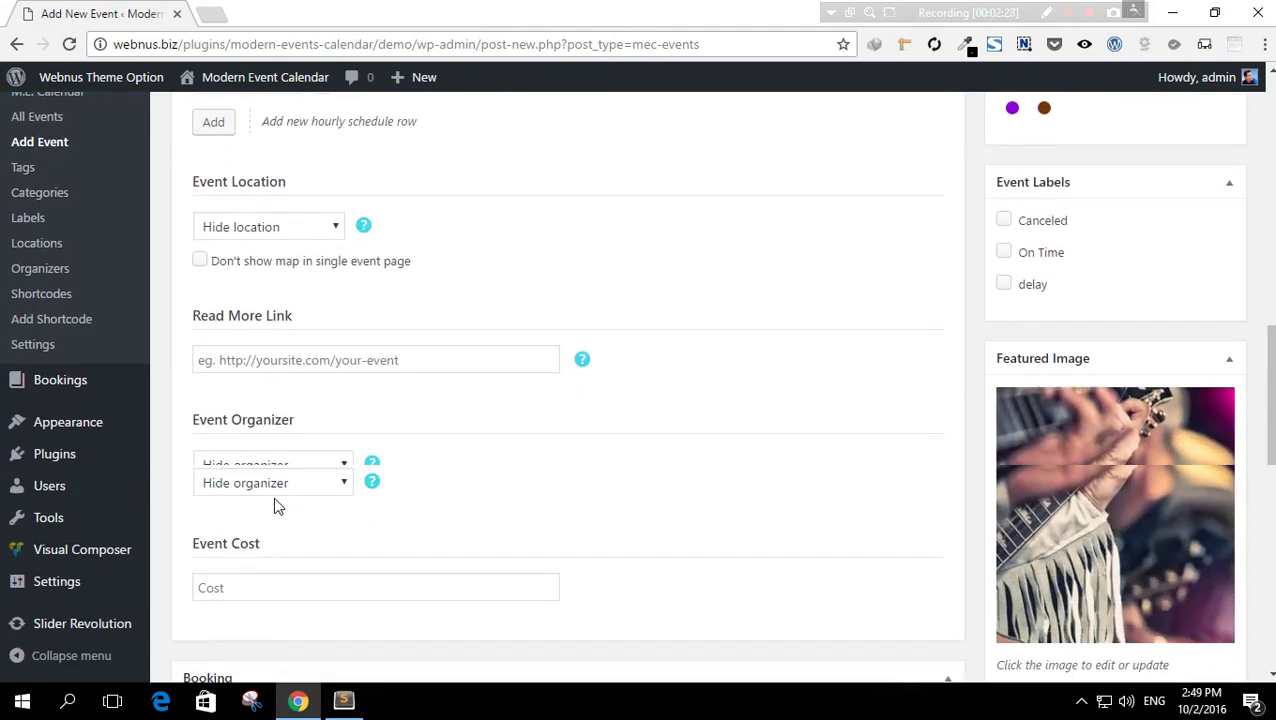
{"action": "scroll", "coordinate": [278, 506], "scroll_direction": "down", "scroll_amount": 6}
{"action": "scroll", "coordinate": [834, 362], "scroll_direction": "up", "scroll_amount": 9}
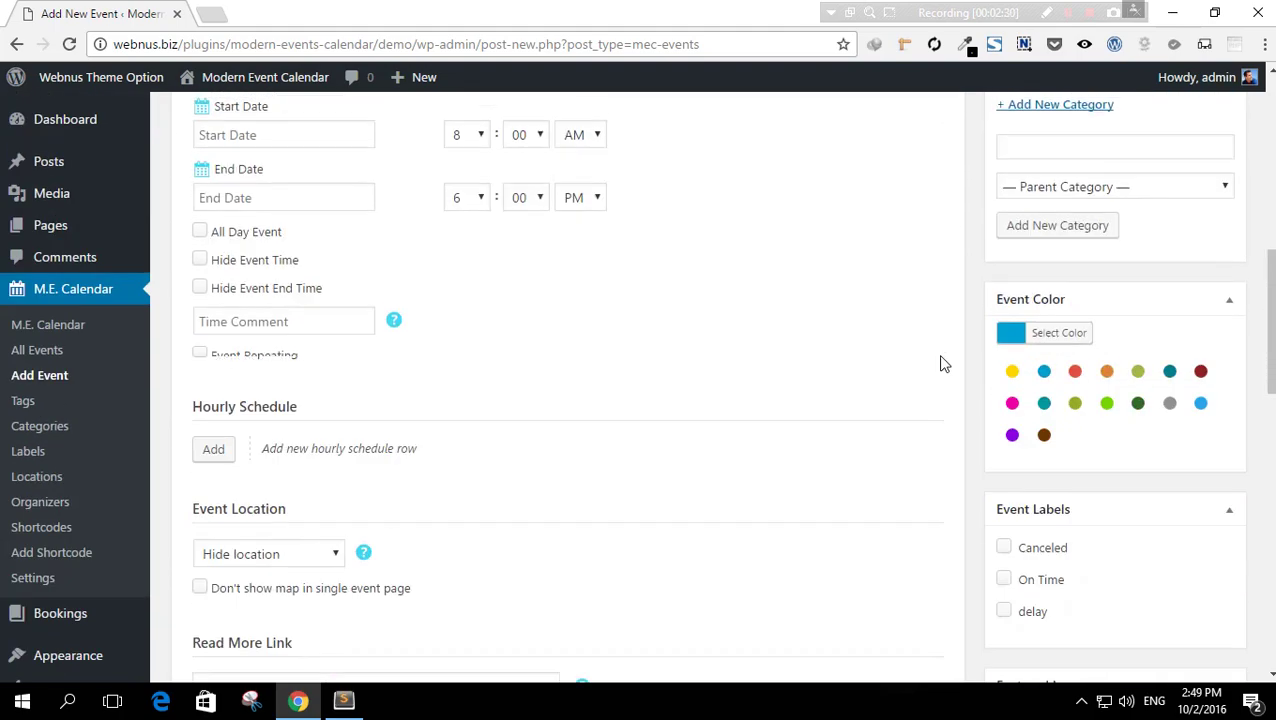
{"action": "scroll", "coordinate": [940, 363], "scroll_direction": "up", "scroll_amount": 7}
{"action": "left_click", "coordinate": [1200, 345]}
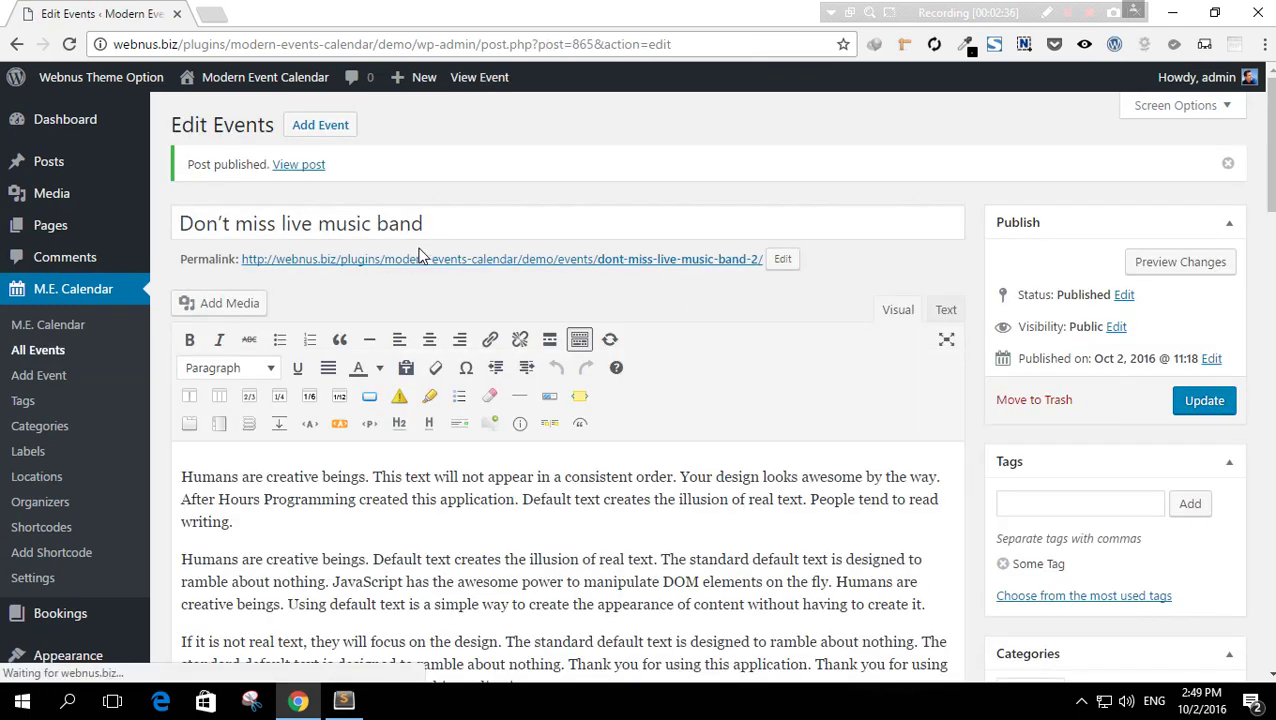
- Open the published event's permalink in a new browser tab and look over its date, category, map and tags
{"action": "right_click", "coordinate": [427, 263]}
{"action": "left_click", "coordinate": [447, 269]}
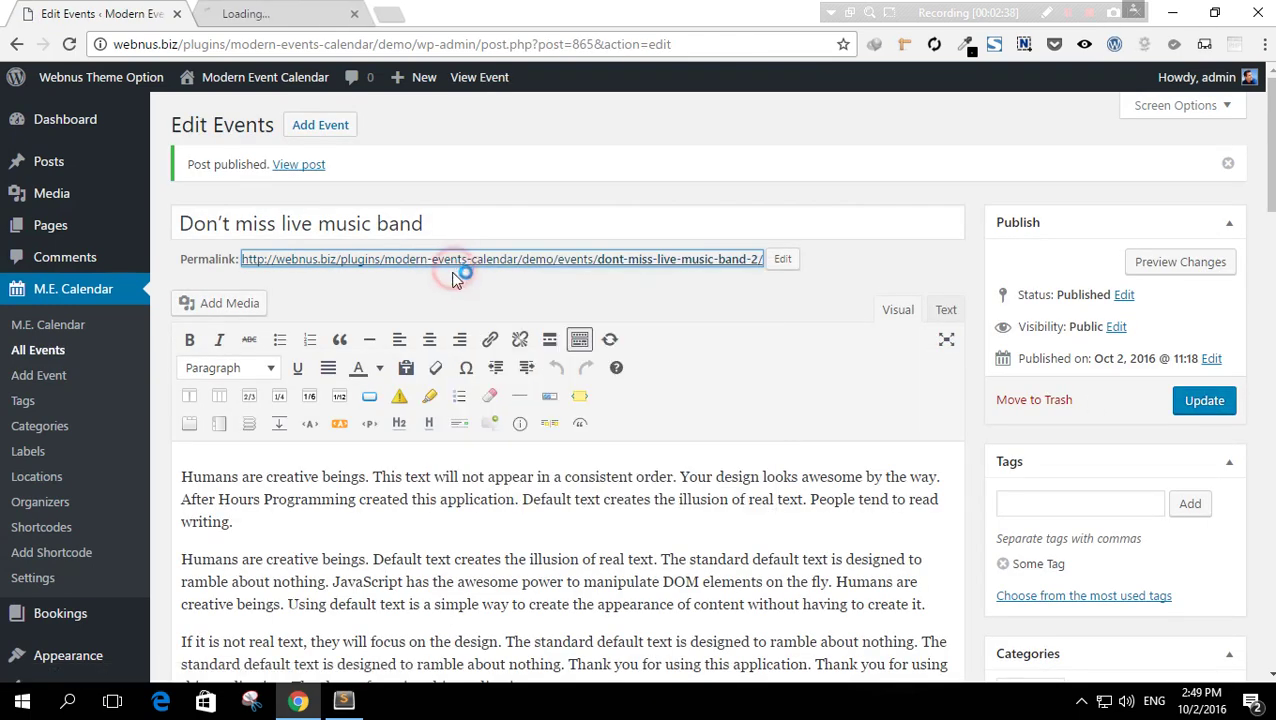
{"action": "left_click", "coordinate": [293, 13]}
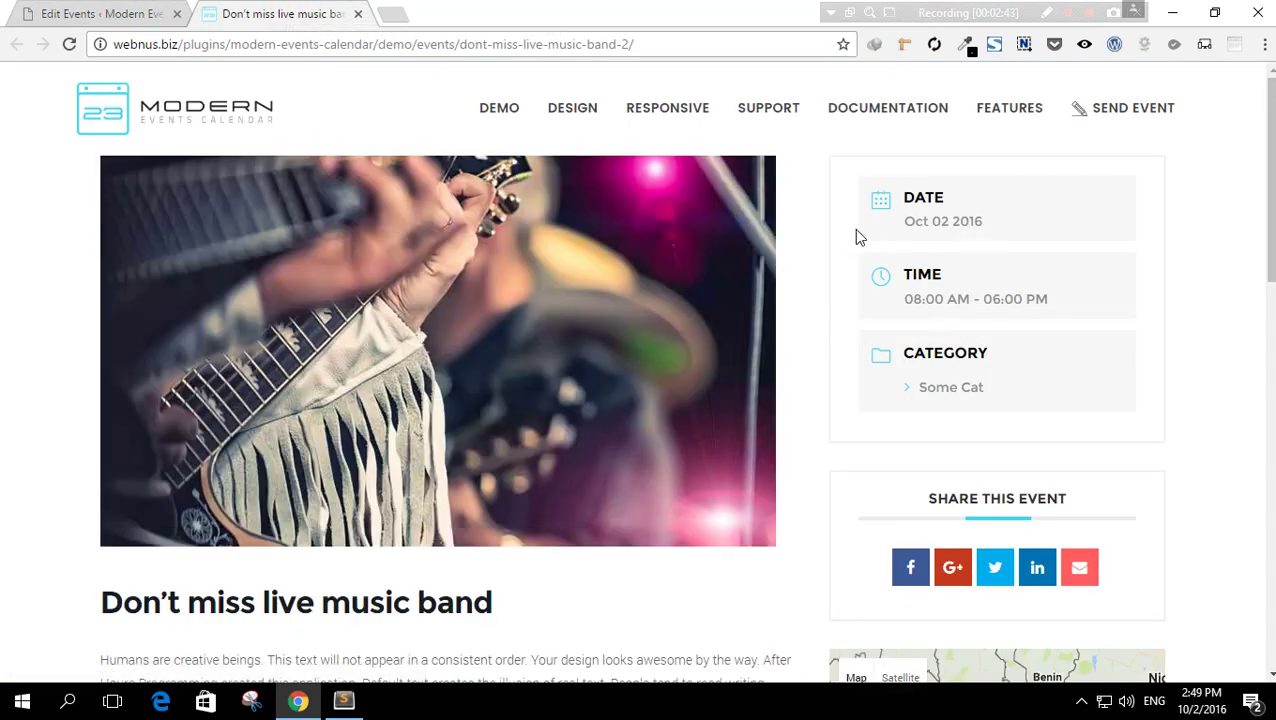
{"action": "scroll", "coordinate": [541, 290], "scroll_direction": "down", "scroll_amount": 10}
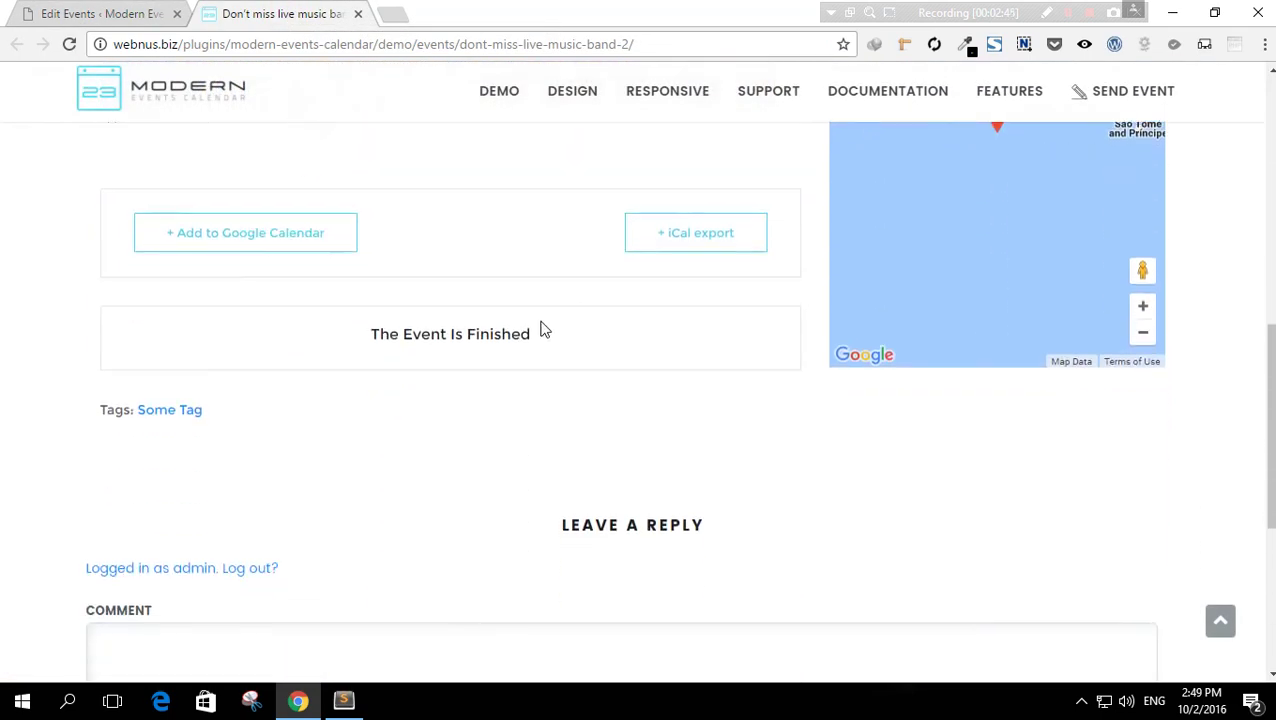
{"action": "scroll", "coordinate": [541, 330], "scroll_direction": "down", "scroll_amount": 3}
{"action": "scroll", "coordinate": [390, 336], "scroll_direction": "up", "scroll_amount": 13}
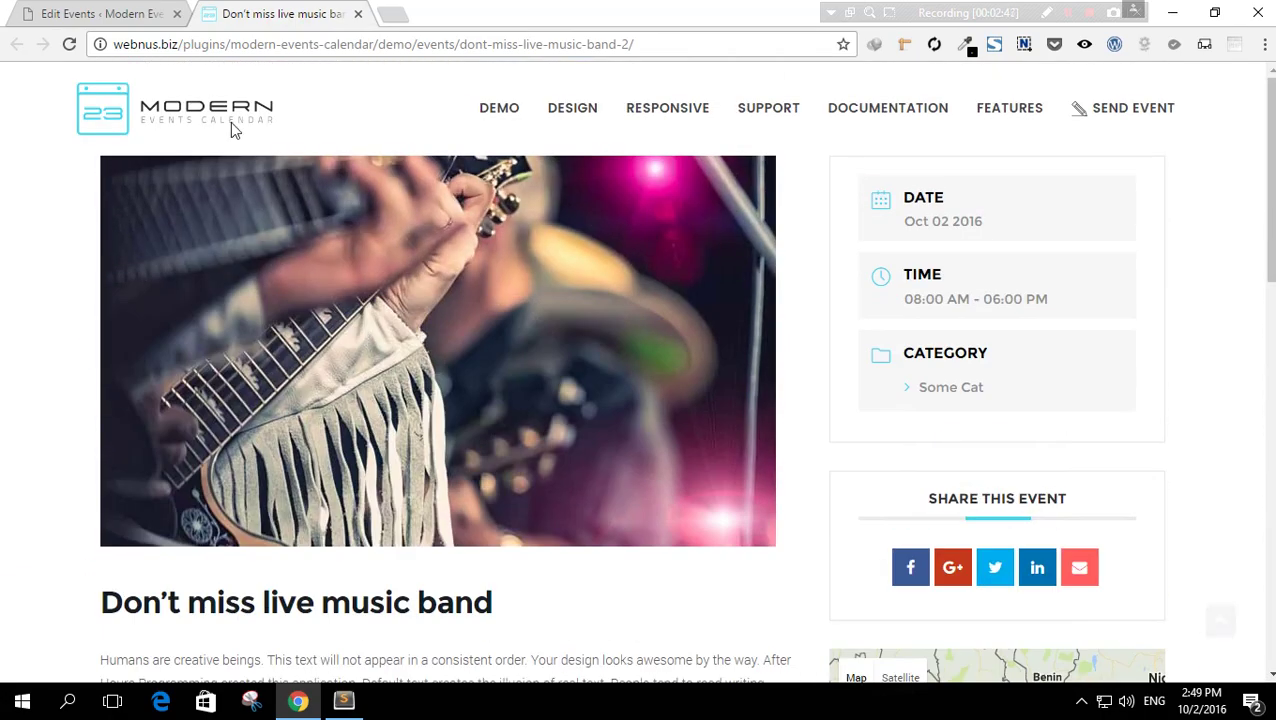
- Set both the start date and the end date of the event to 2016-10-03 and update the event
{"action": "left_click", "coordinate": [100, 13]}
{"action": "scroll", "coordinate": [340, 430], "scroll_direction": "down", "scroll_amount": 7}
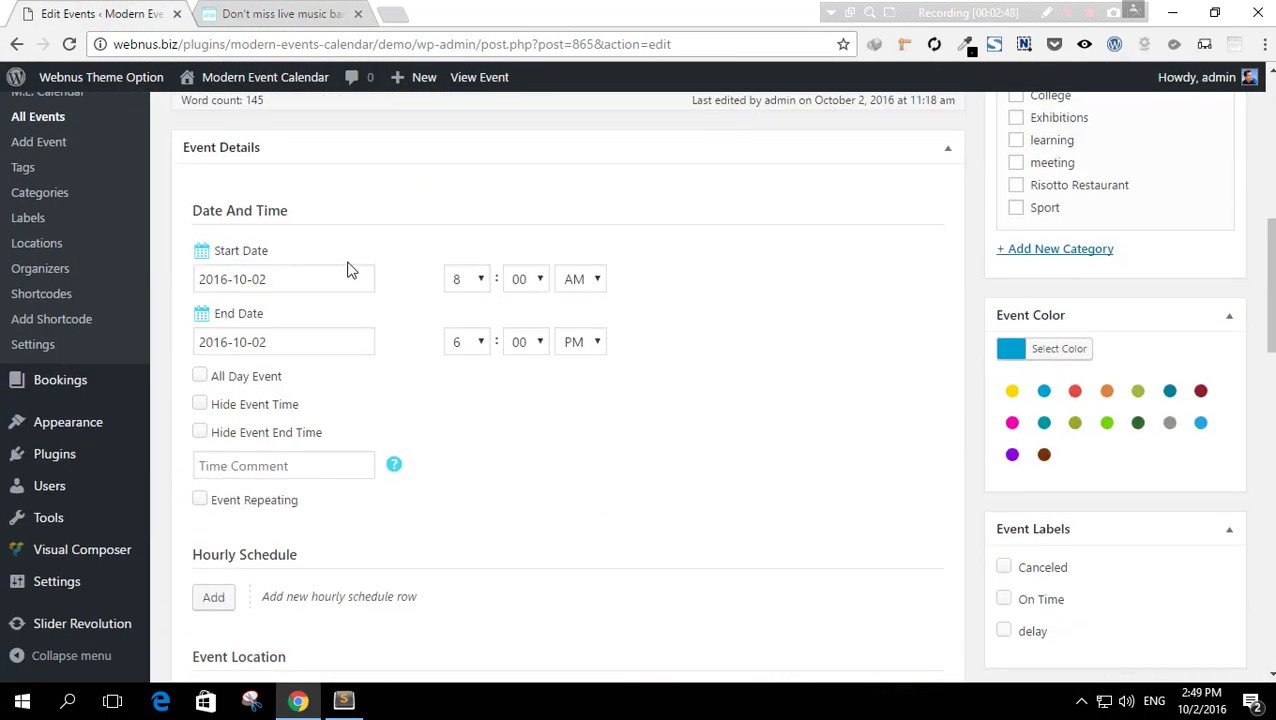
{"action": "left_click", "coordinate": [318, 283]}
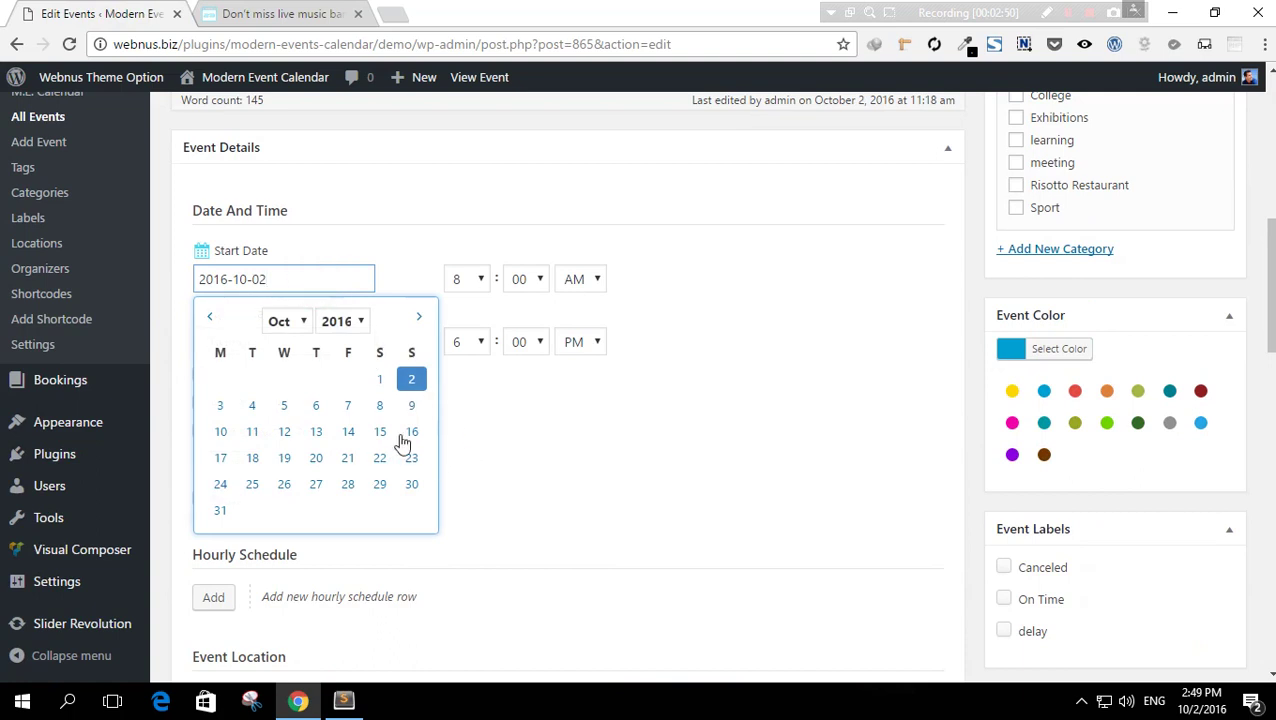
{"action": "left_click", "coordinate": [216, 406]}
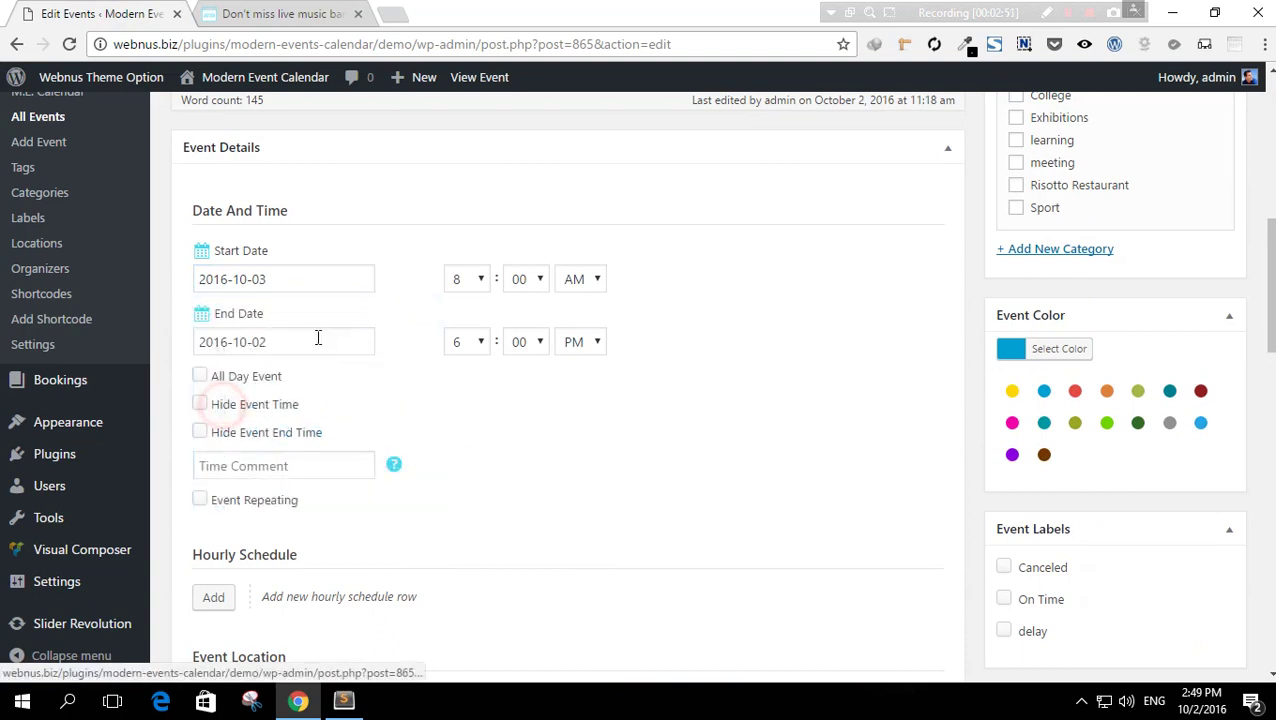
{"action": "left_click", "coordinate": [284, 341]}
{"action": "left_click", "coordinate": [221, 469]}
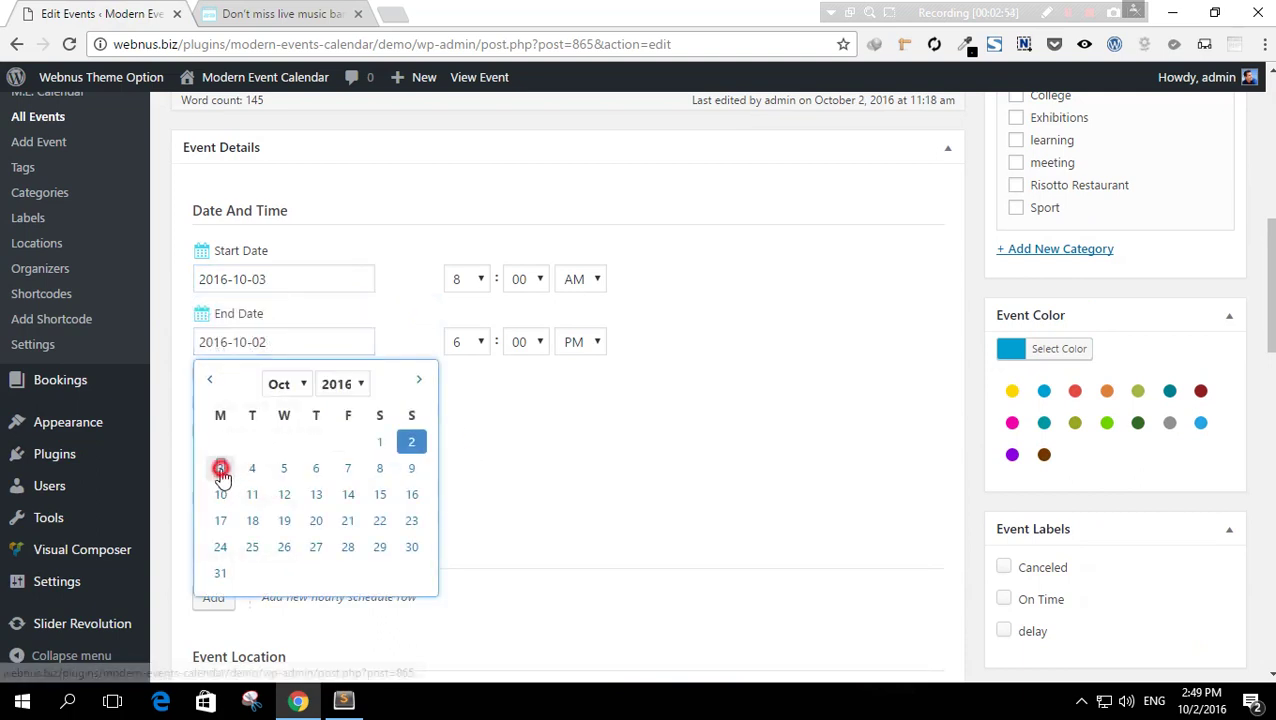
{"action": "left_click", "coordinate": [557, 409]}
{"action": "scroll", "coordinate": [830, 378], "scroll_direction": "up", "scroll_amount": 15}
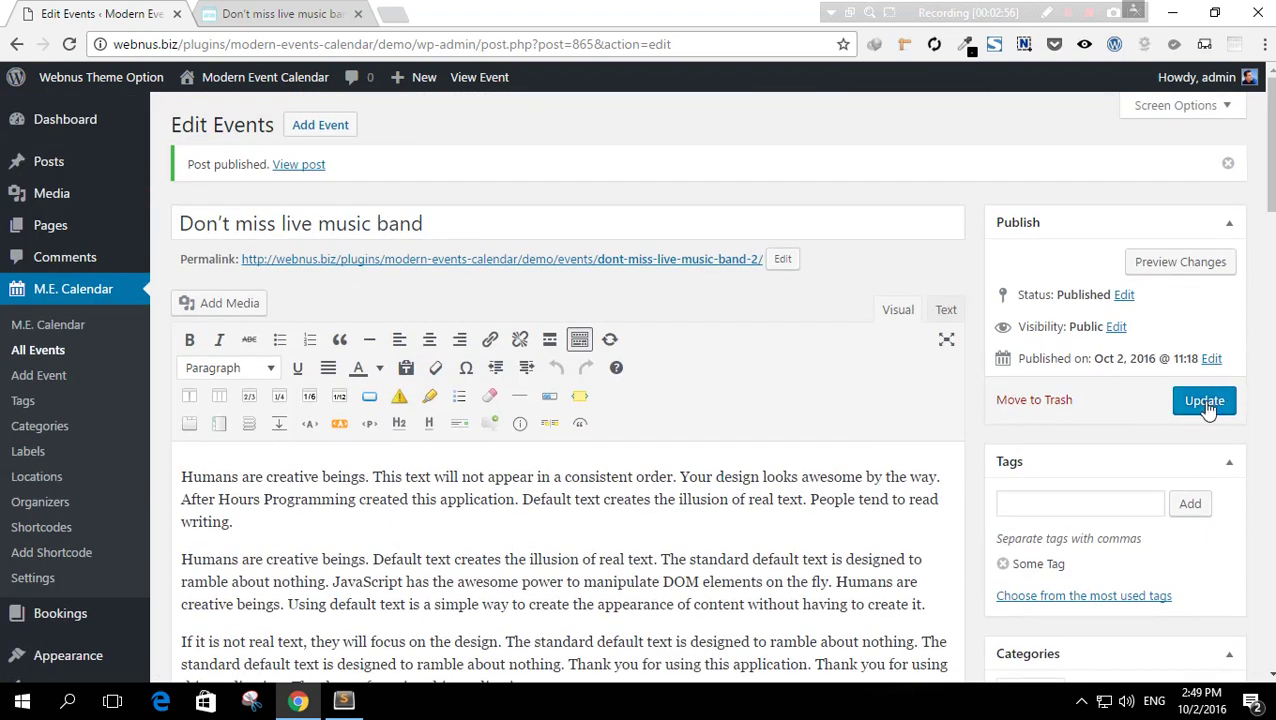
{"action": "left_click", "coordinate": [1200, 400]}
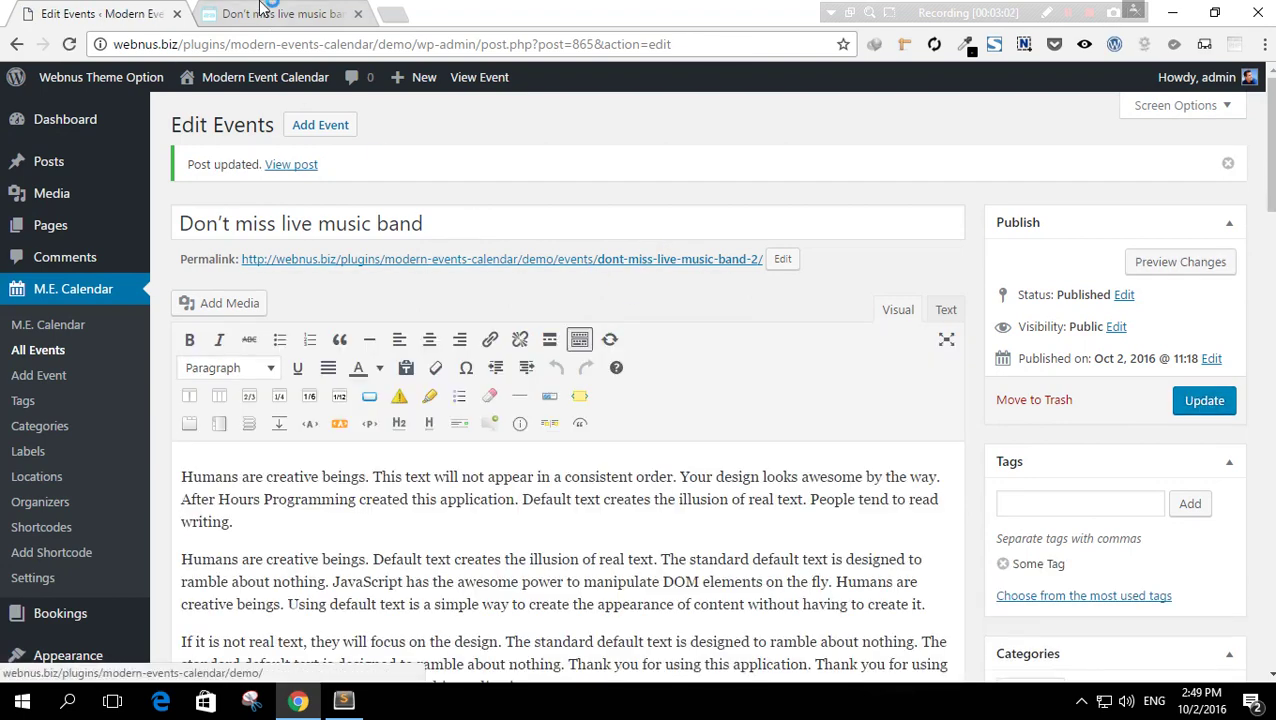
- Reload the live event page and check its date and the countdown below the description
{"action": "left_click", "coordinate": [280, 14]}
{"action": "left_click", "coordinate": [64, 44]}
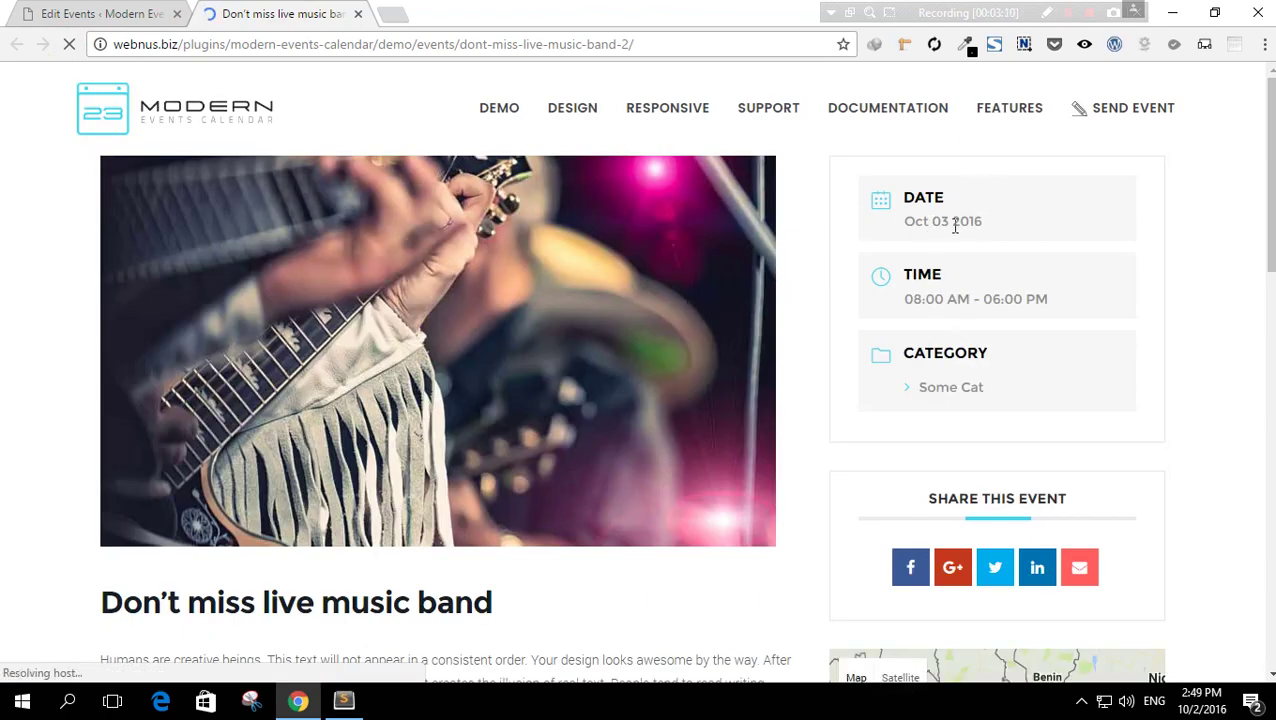
{"action": "scroll", "coordinate": [515, 373], "scroll_direction": "down", "scroll_amount": 4}
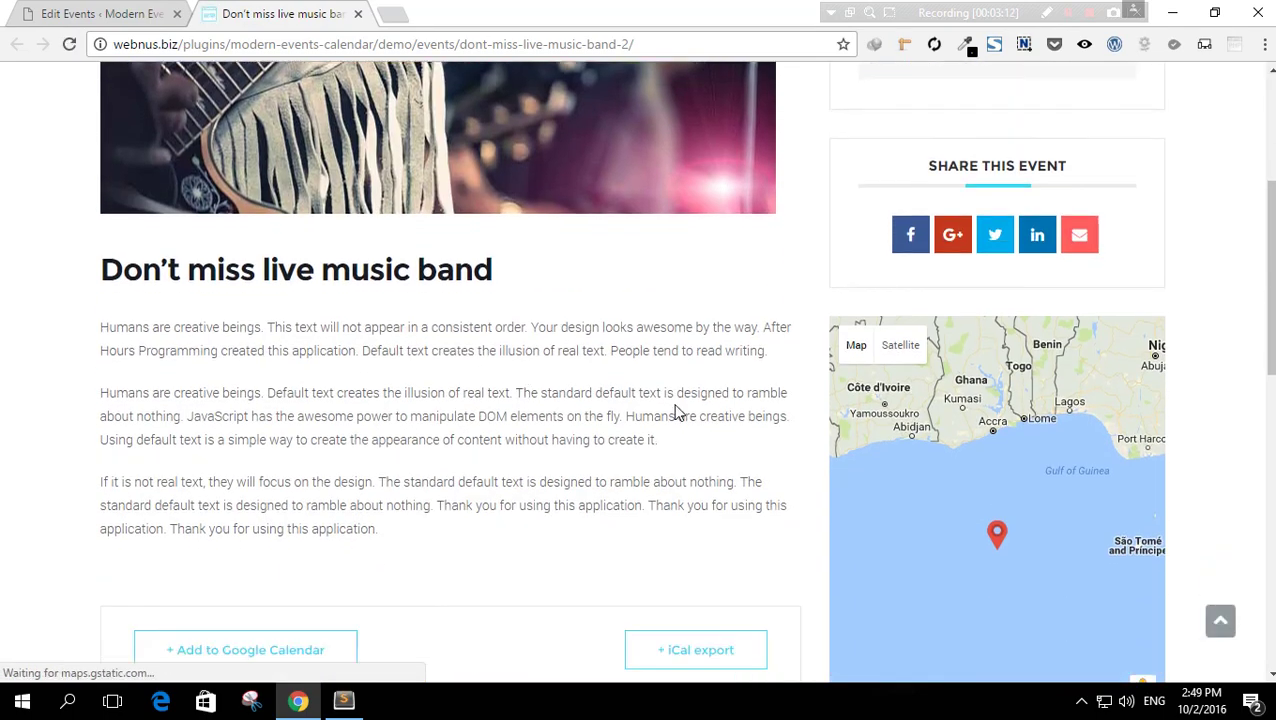
{"action": "scroll", "coordinate": [333, 427], "scroll_direction": "down", "scroll_amount": 5}
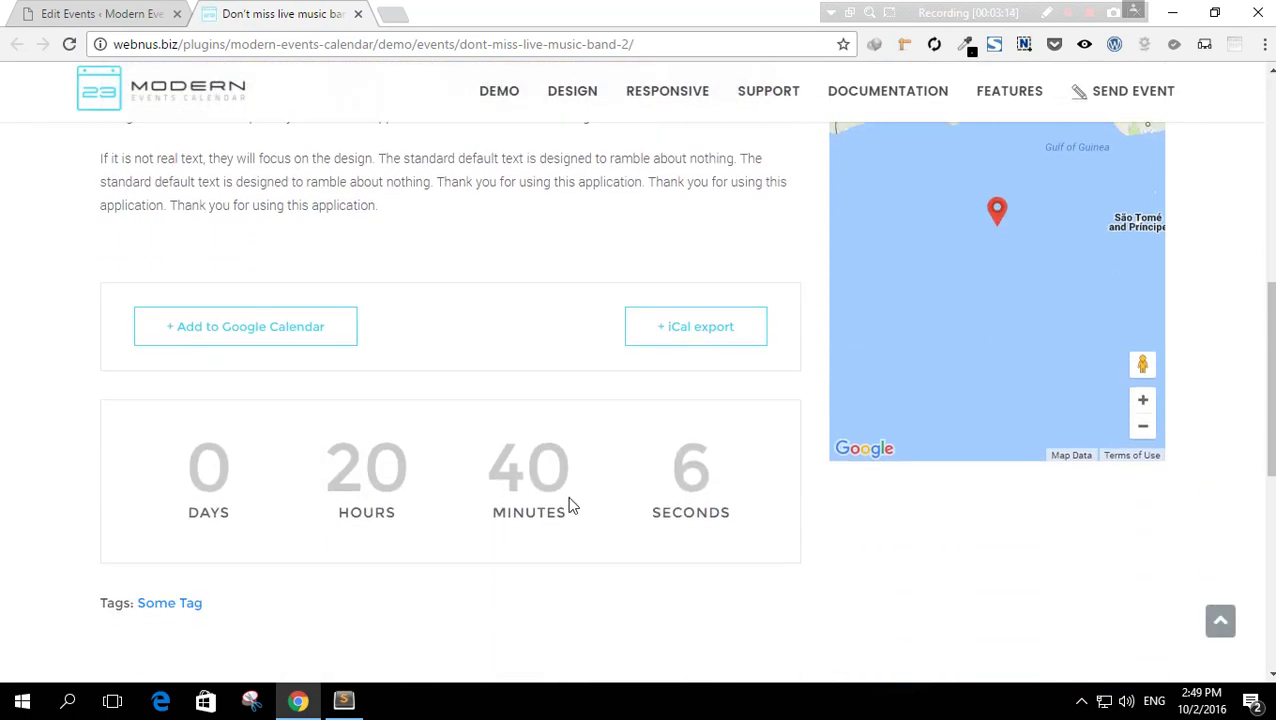
{"action": "scroll", "coordinate": [864, 463], "scroll_direction": "down", "scroll_amount": 2}
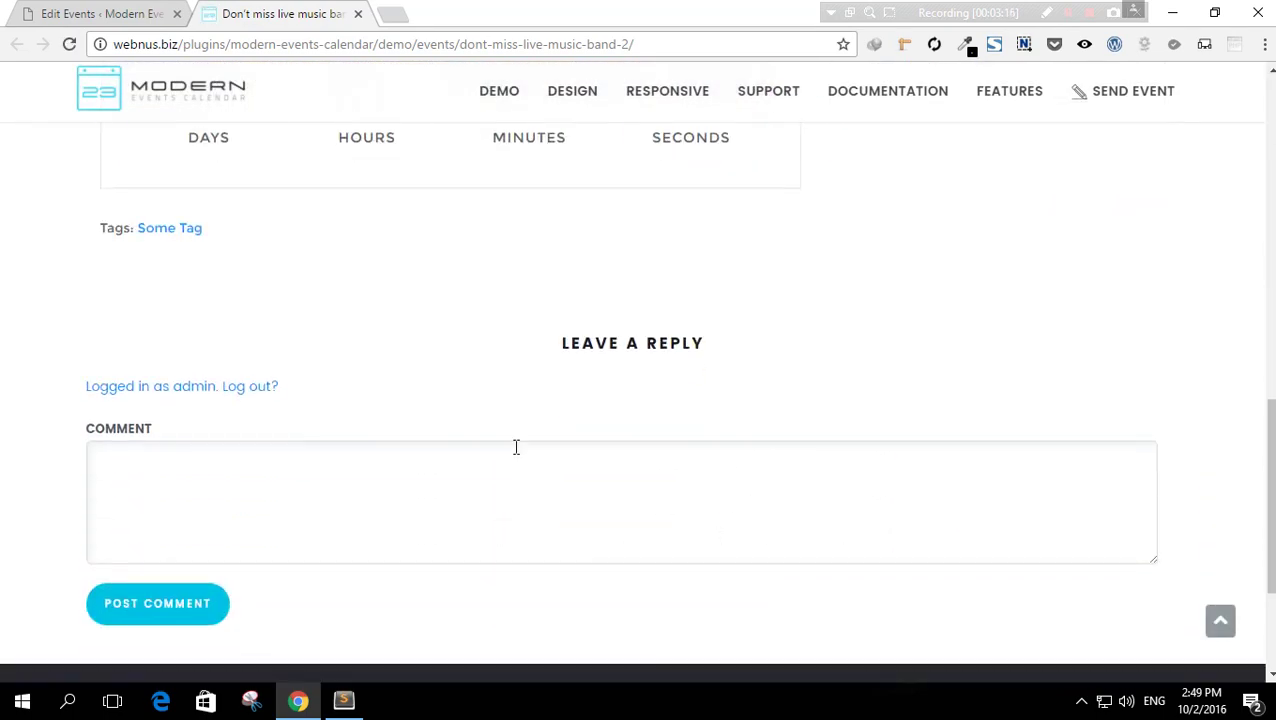
{"action": "scroll", "coordinate": [516, 447], "scroll_direction": "up", "scroll_amount": 10}
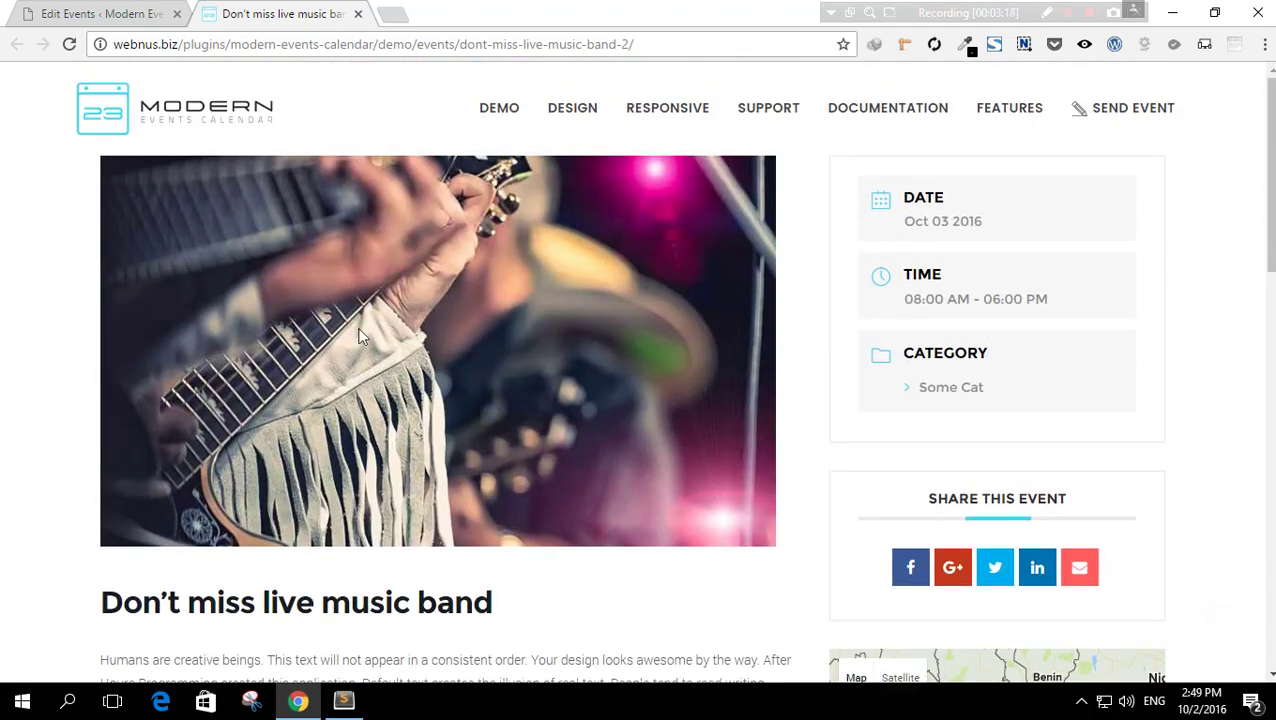
- Mark the event as an All Day Event in its date and time settings and update it
{"action": "left_click", "coordinate": [72, 13]}
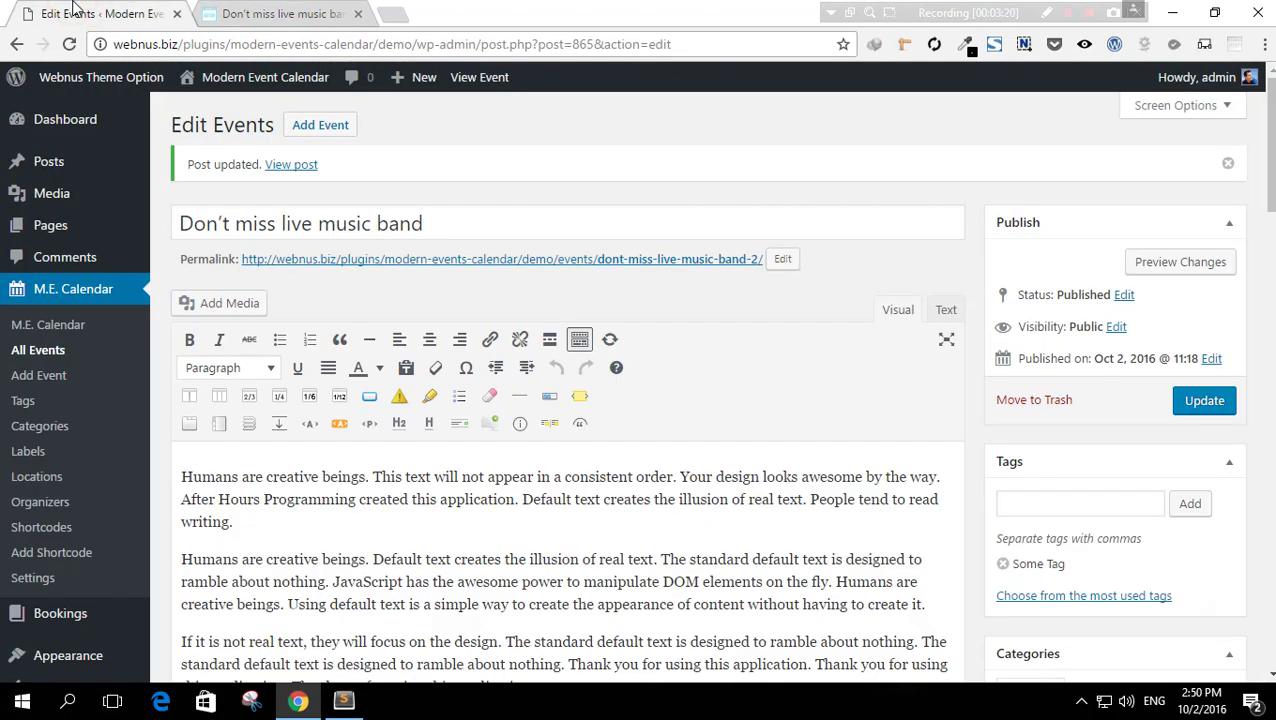
{"action": "scroll", "coordinate": [321, 315], "scroll_direction": "down", "scroll_amount": 8}
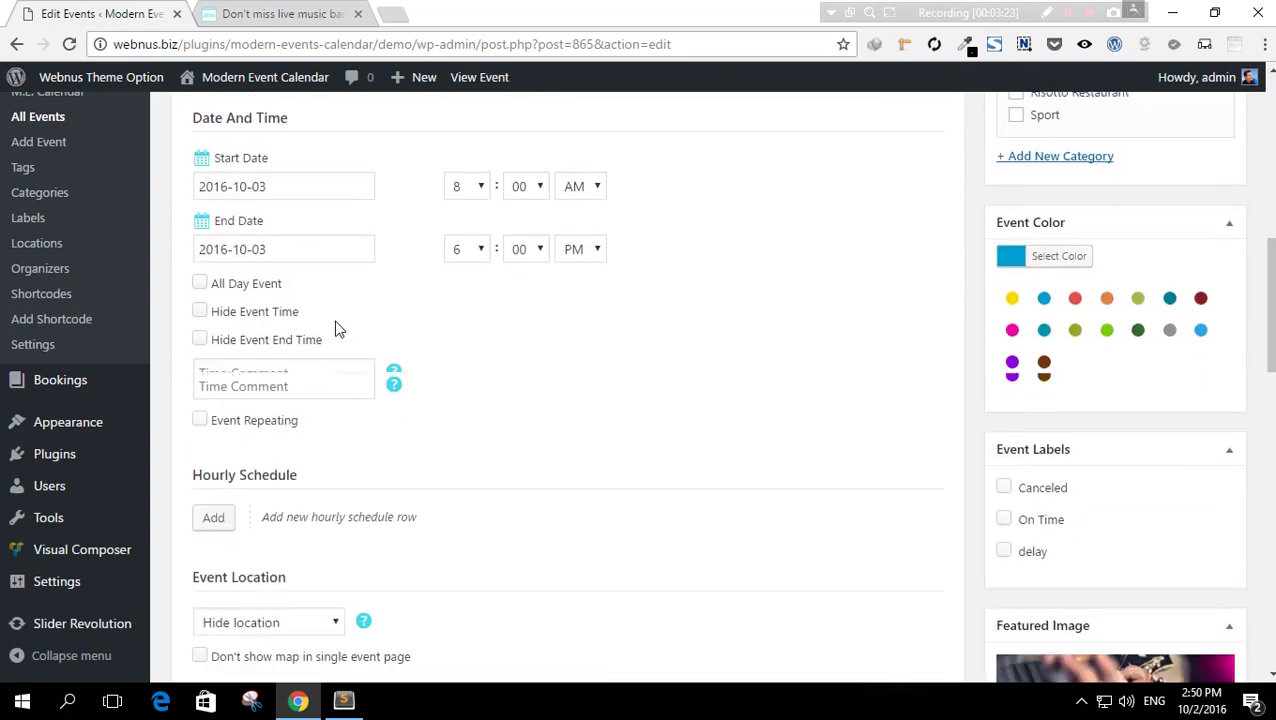
{"action": "left_click", "coordinate": [200, 190]}
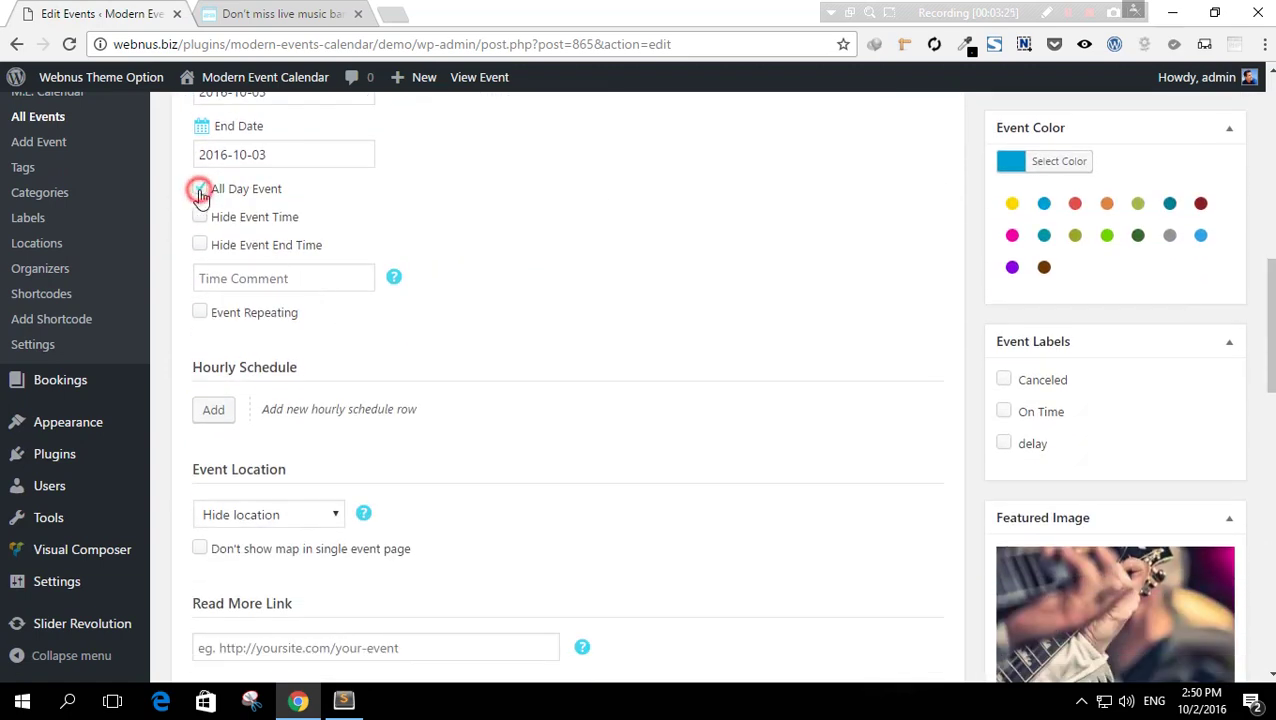
{"action": "scroll", "coordinate": [420, 280], "scroll_direction": "up", "scroll_amount": 1}
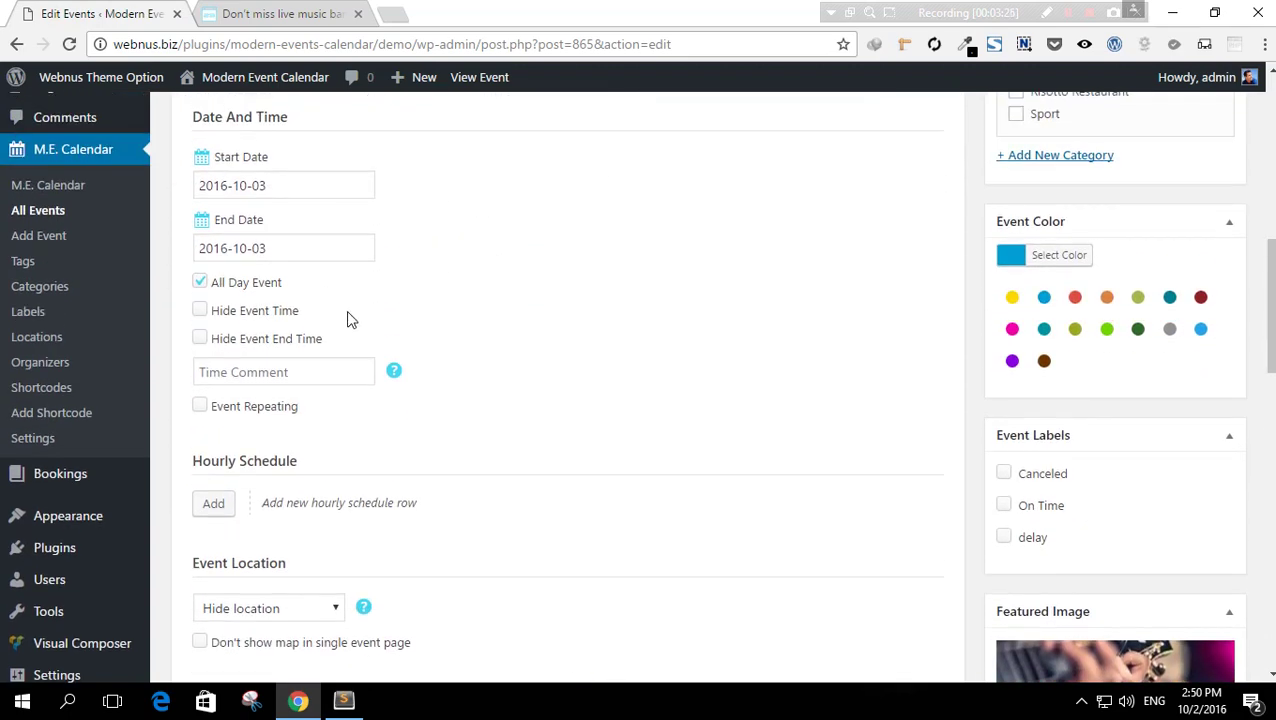
{"action": "scroll", "coordinate": [493, 302], "scroll_direction": "up", "scroll_amount": 5}
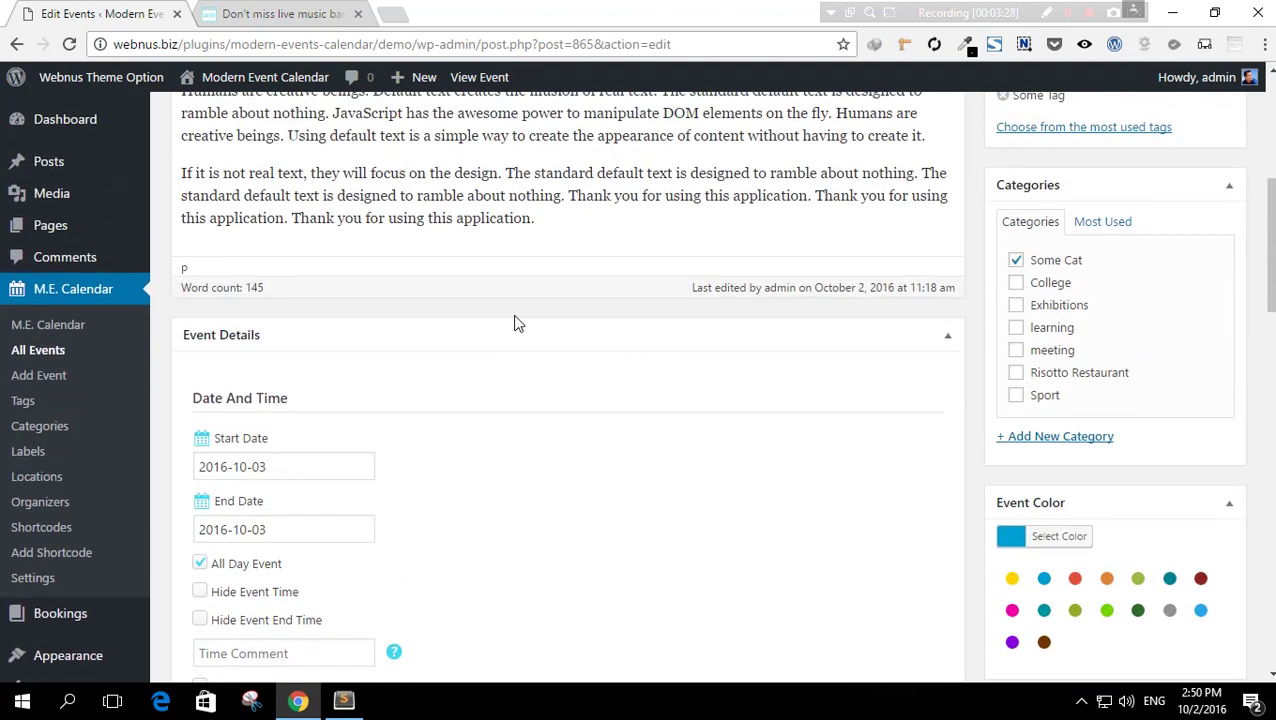
{"action": "scroll", "coordinate": [535, 323], "scroll_direction": "up", "scroll_amount": 3}
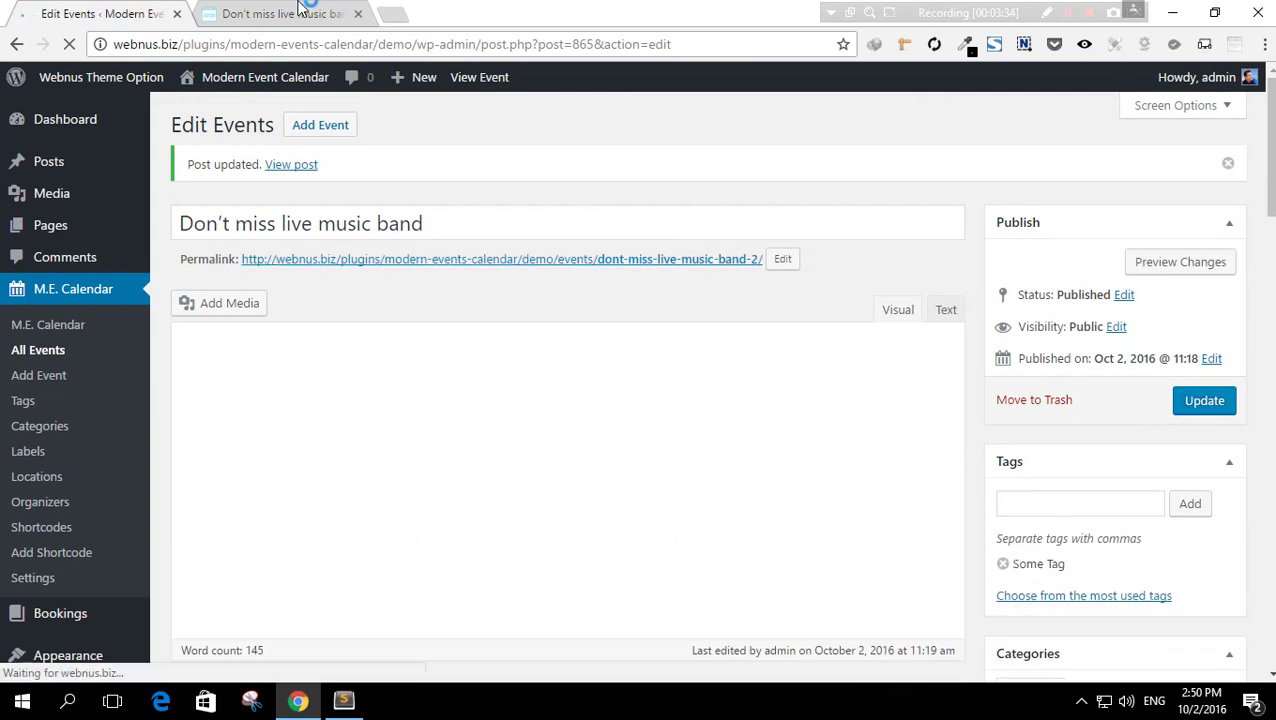
- Reload the live event page and check the time shown for the event
{"action": "left_click", "coordinate": [262, 8]}
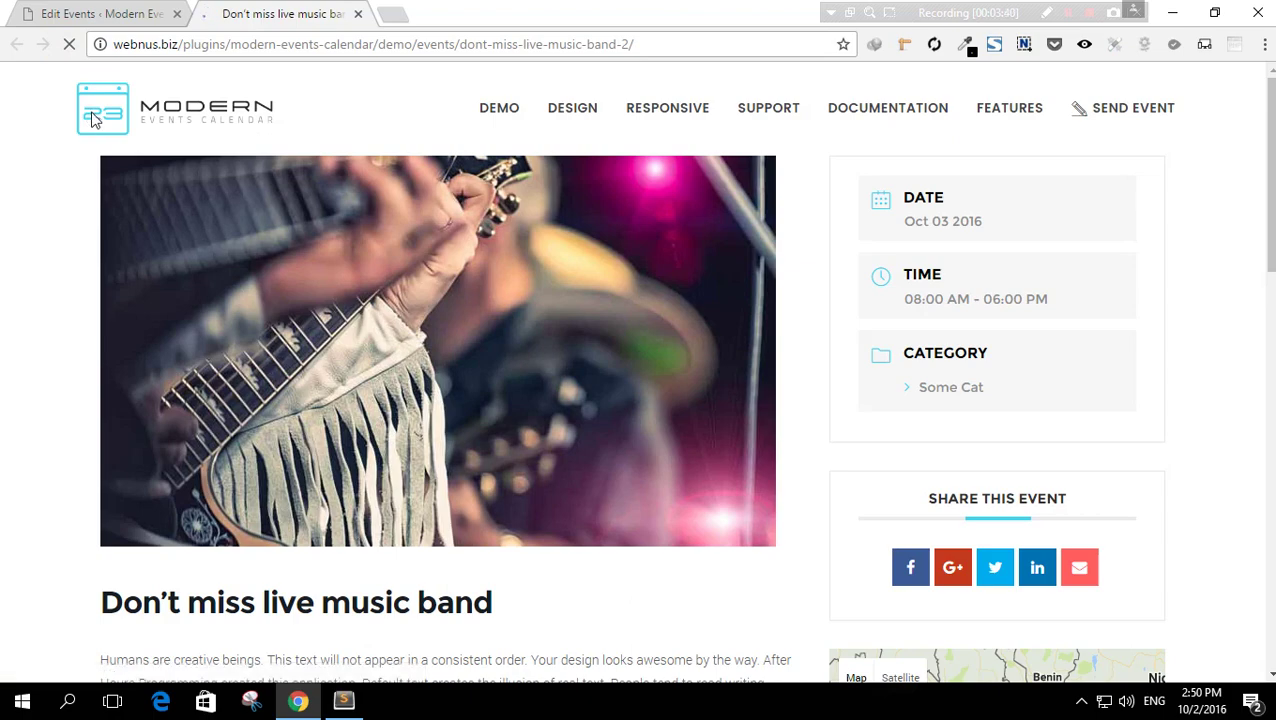
{"action": "scroll", "coordinate": [512, 287], "scroll_direction": "down", "scroll_amount": 4}
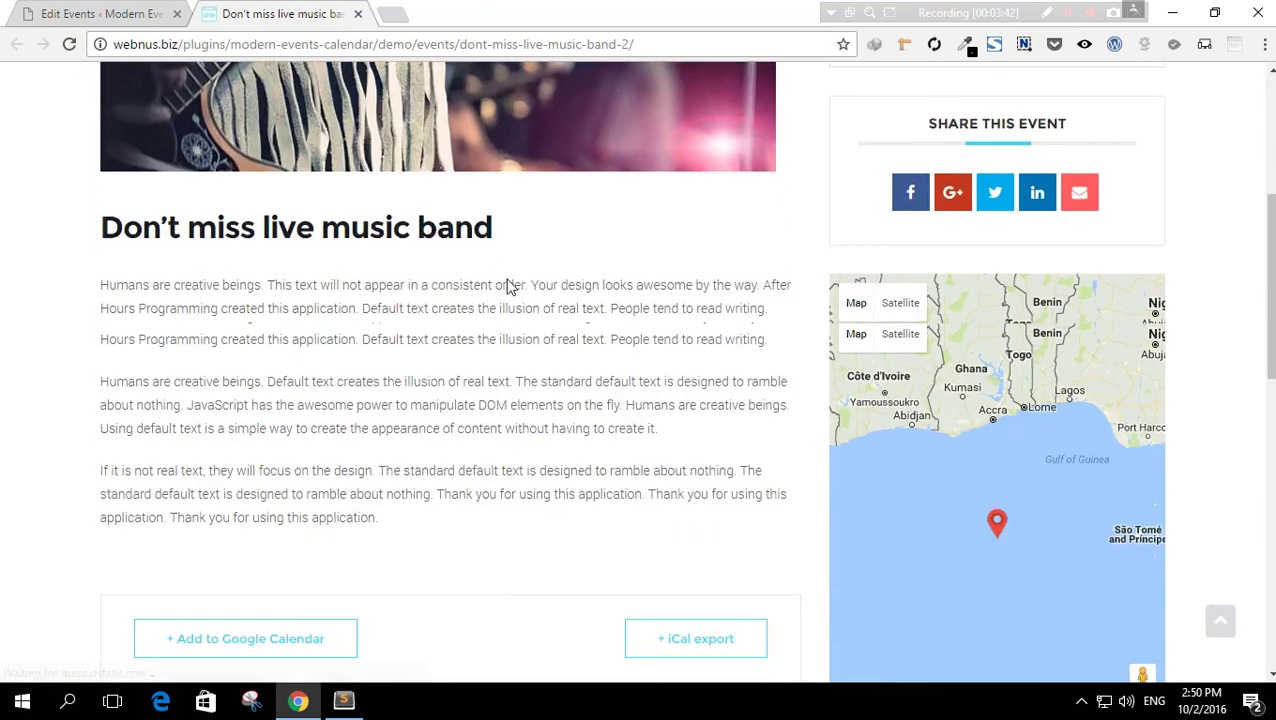
{"action": "scroll", "coordinate": [505, 280], "scroll_direction": "down", "scroll_amount": 6}
{"action": "scroll", "coordinate": [484, 282], "scroll_direction": "up", "scroll_amount": 10}
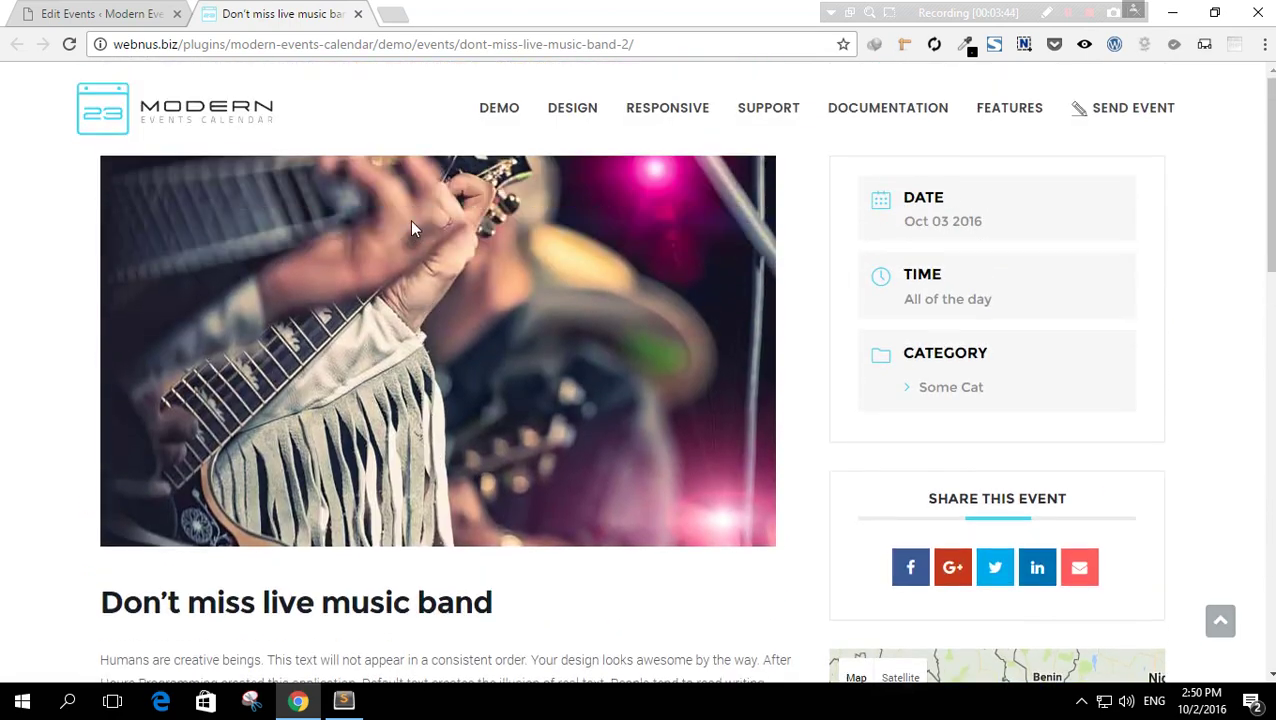
- Start a new Modern Events Calendar shortcode and title it "New Shortcode"
{"action": "left_click", "coordinate": [130, 13]}
{"action": "scroll", "coordinate": [63, 313], "scroll_direction": "down", "scroll_amount": 1}
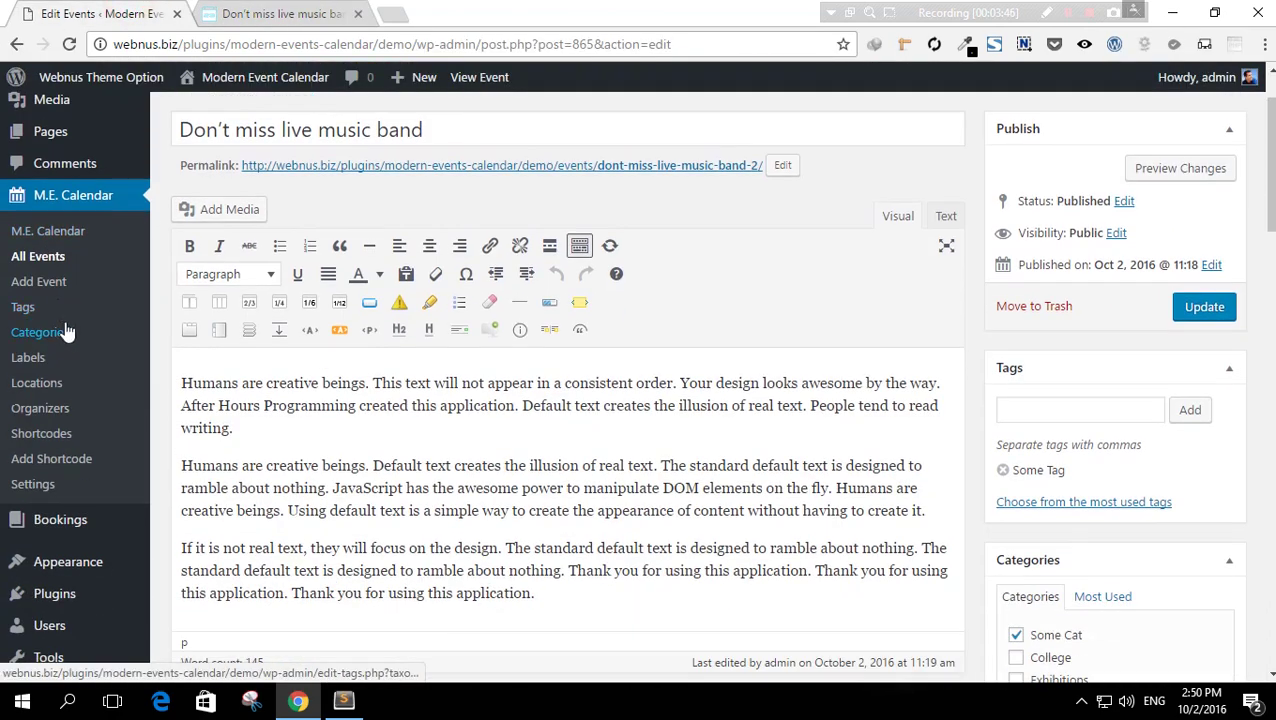
{"action": "left_click", "coordinate": [54, 438]}
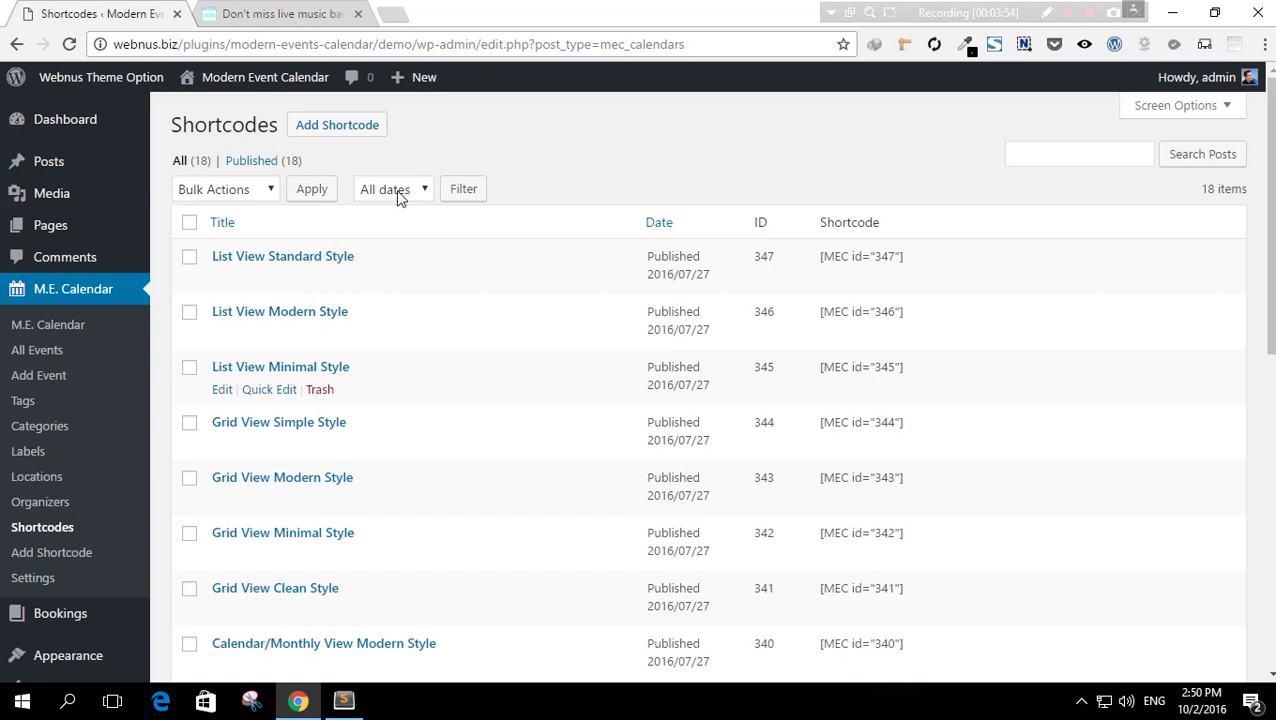
{"action": "left_click", "coordinate": [342, 126]}
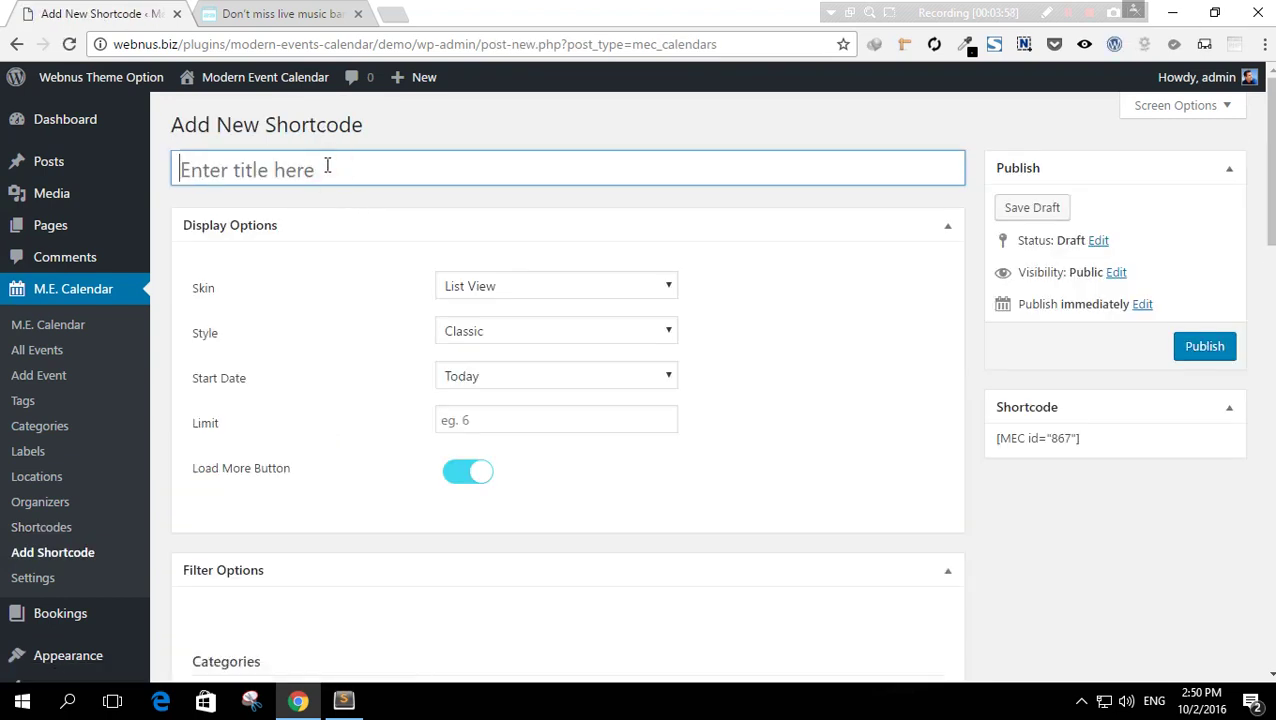
{"action": "left_click", "coordinate": [327, 165]}
{"action": "type", "text": "New Shortco"}
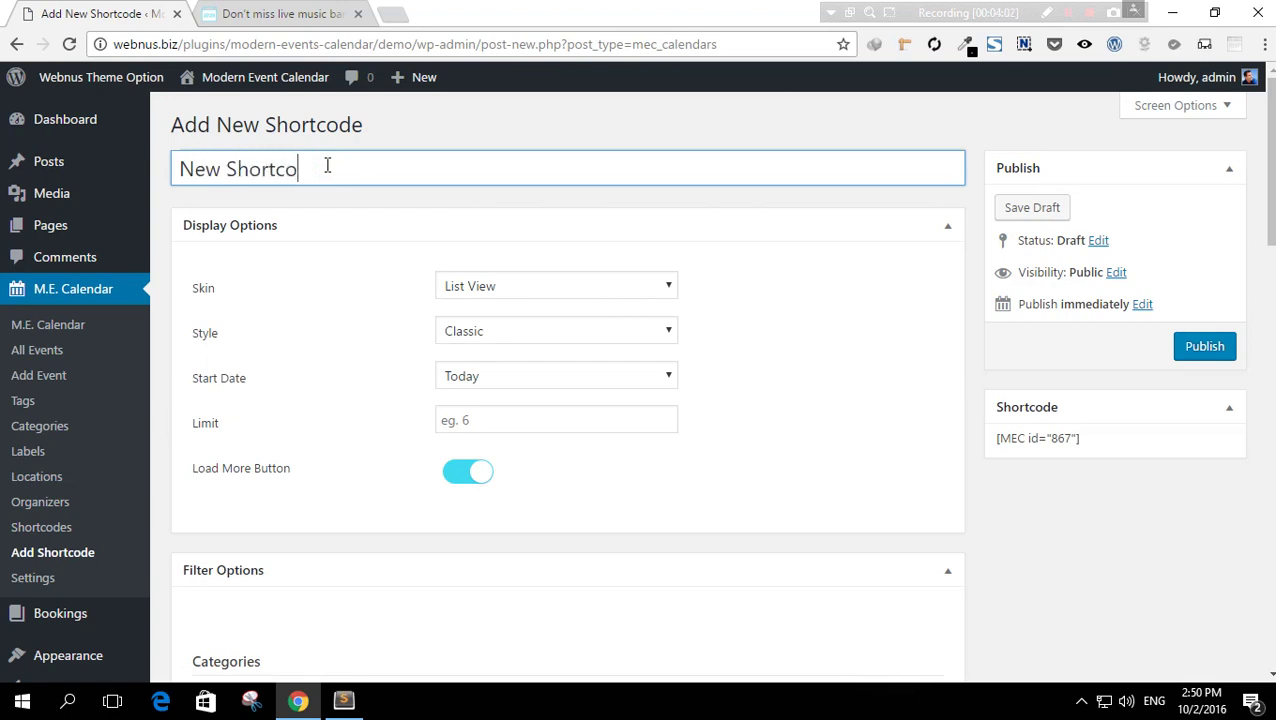
{"action": "type", "text": "de"}
{"action": "left_click", "coordinate": [374, 328]}
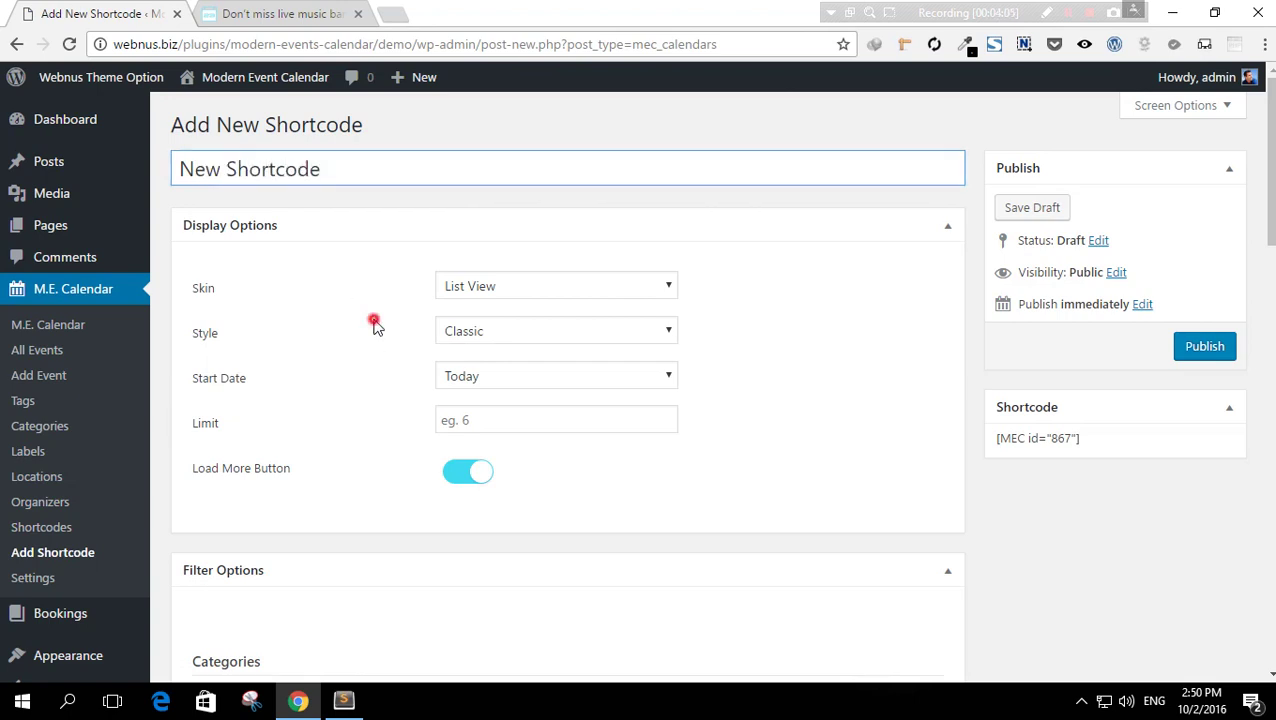
- Filter the new shortcode's events to the "Some Cat" category and publish the shortcode
{"action": "scroll", "coordinate": [368, 360], "scroll_direction": "down", "scroll_amount": 5}
{"action": "scroll", "coordinate": [368, 373], "scroll_direction": "down", "scroll_amount": 7}
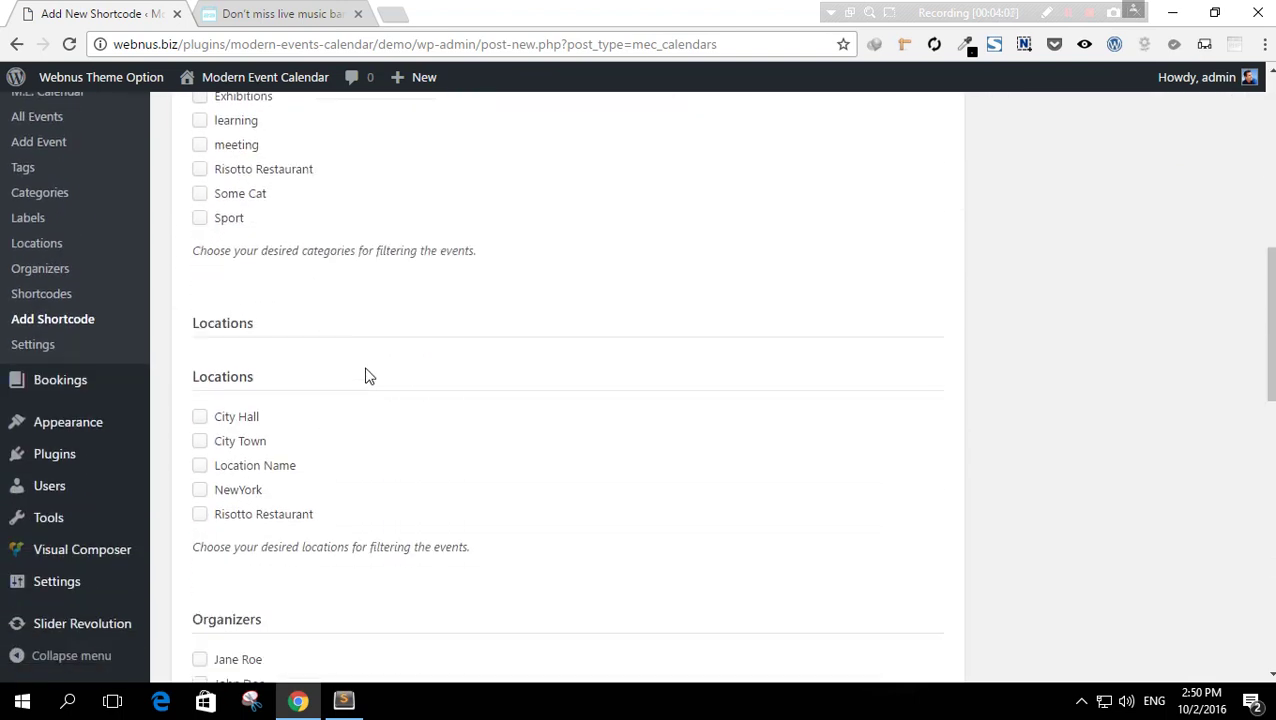
{"action": "scroll", "coordinate": [367, 391], "scroll_direction": "down", "scroll_amount": 3}
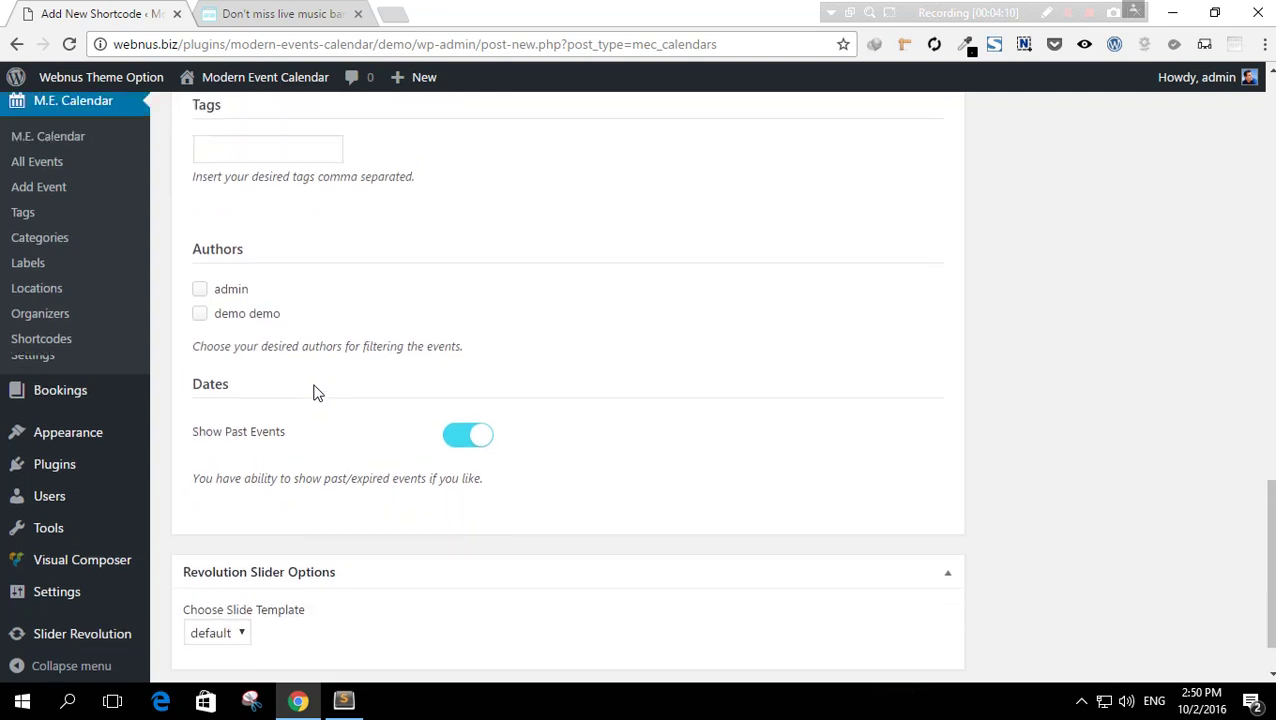
{"action": "scroll", "coordinate": [310, 390], "scroll_direction": "up", "scroll_amount": 8}
{"action": "scroll", "coordinate": [305, 390], "scroll_direction": "up", "scroll_amount": 1}
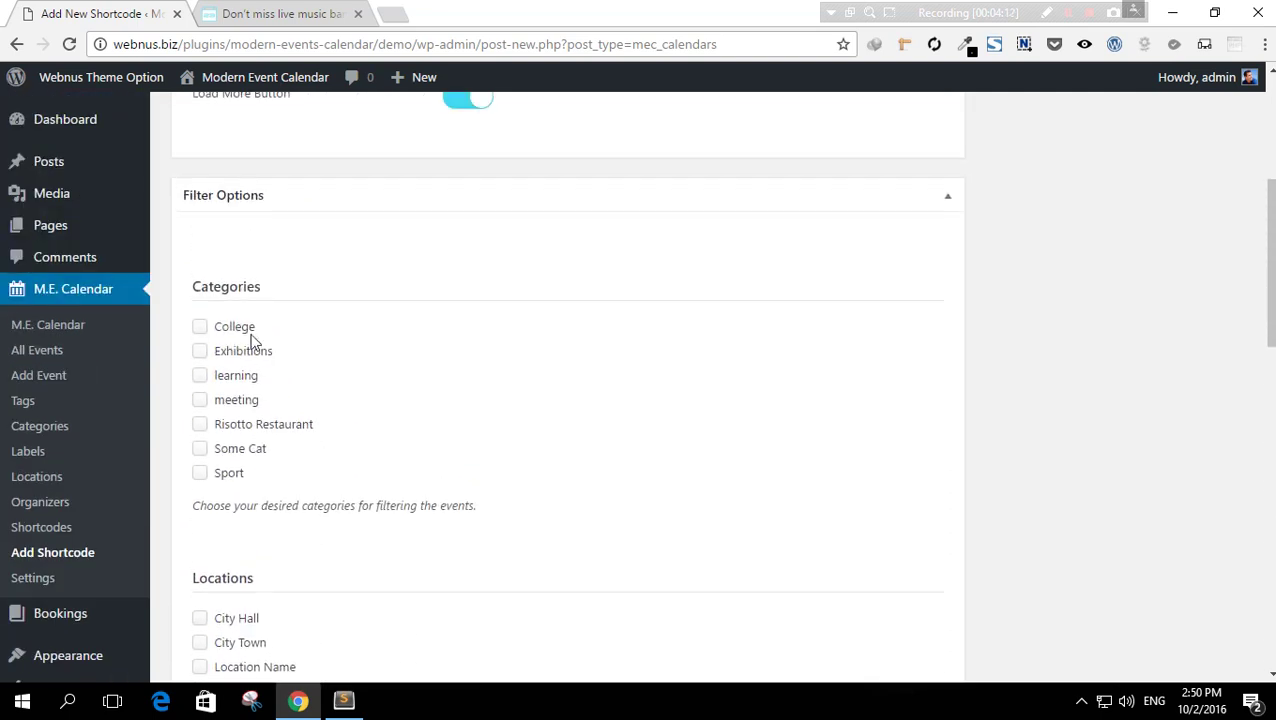
{"action": "left_click", "coordinate": [200, 452]}
{"action": "scroll", "coordinate": [700, 360], "scroll_direction": "up", "scroll_amount": 5}
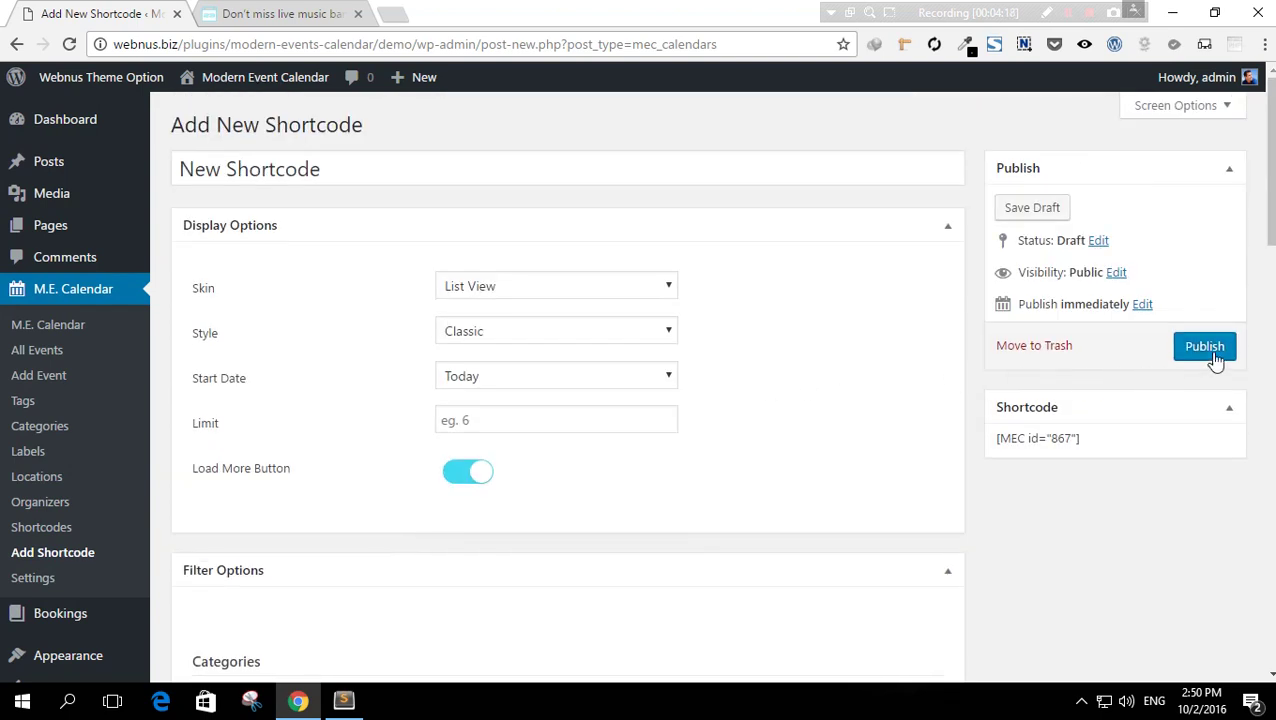
{"action": "left_click", "coordinate": [1205, 347]}
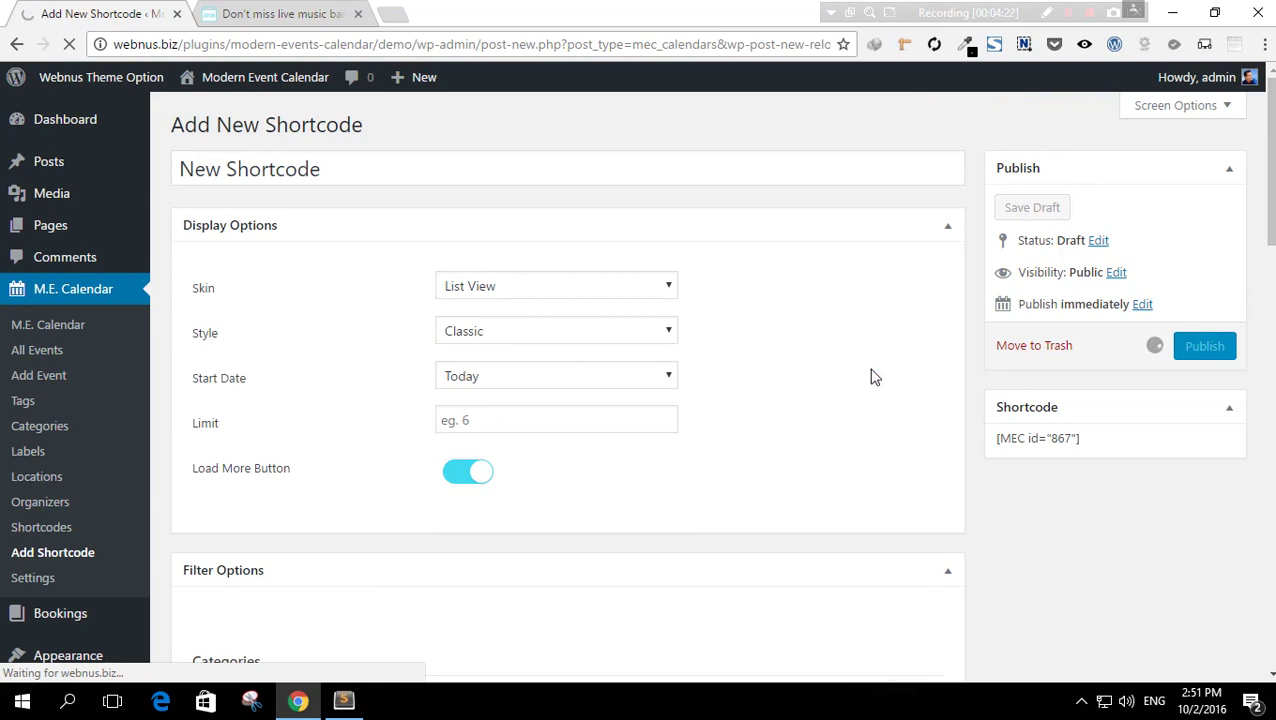
- Copy the published shortcode's code [MEC id="867"]
{"action": "left_click", "coordinate": [1078, 466]}
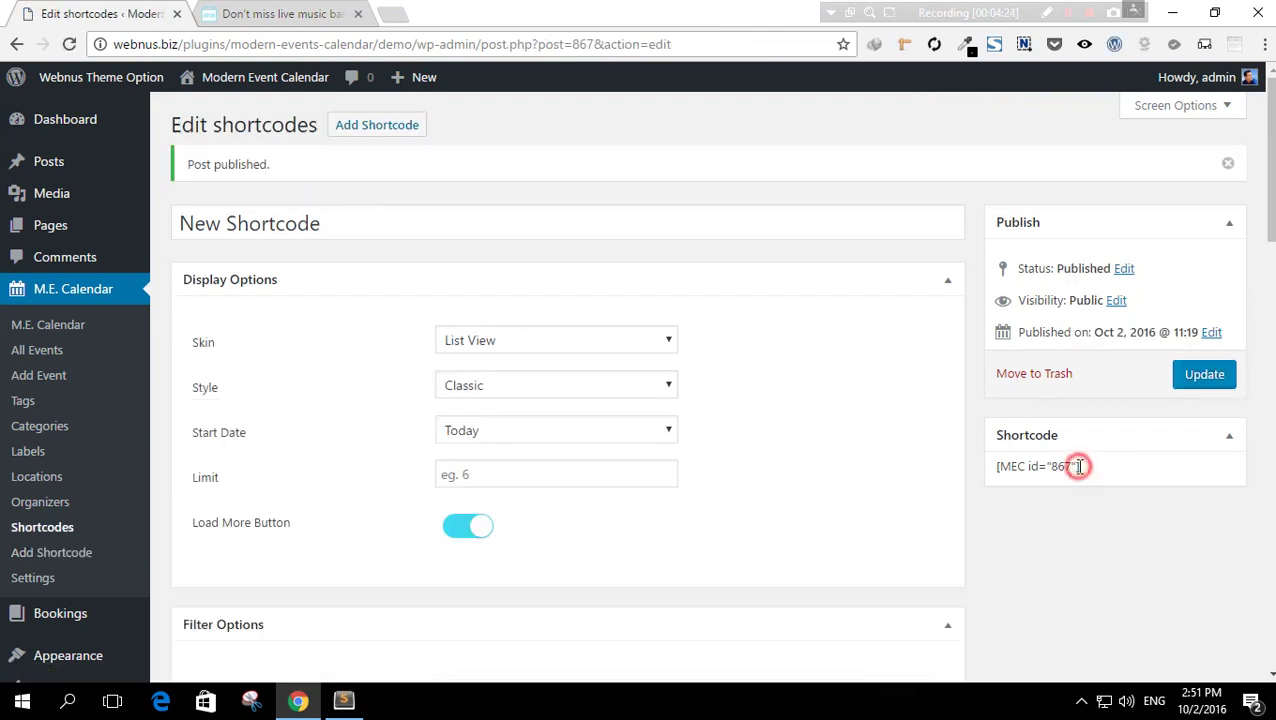
{"action": "triple_click", "coordinate": [1079, 466]}
{"action": "key", "text": "ctrl+c"}
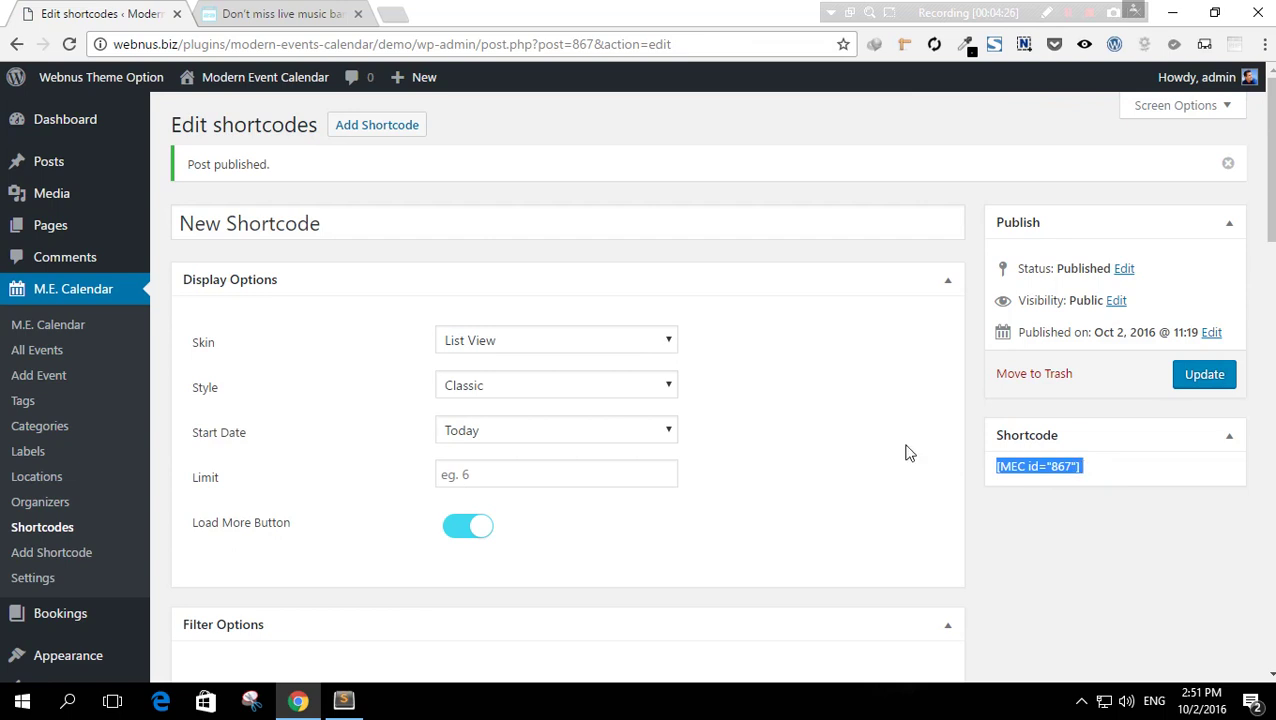
- Open the page list in a separate browser tab, start a new page and title it "New Event Skin"
{"action": "mouse_move", "coordinate": [43, 222]}
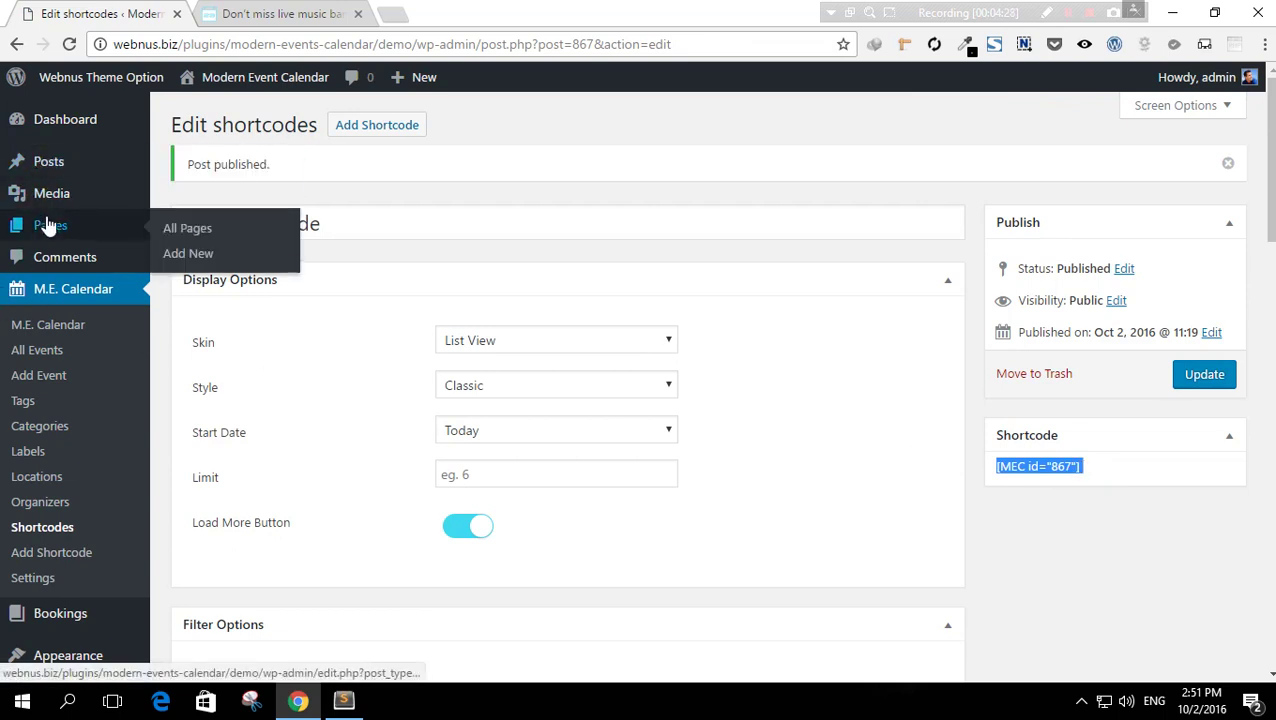
{"action": "middle_click", "coordinate": [204, 232]}
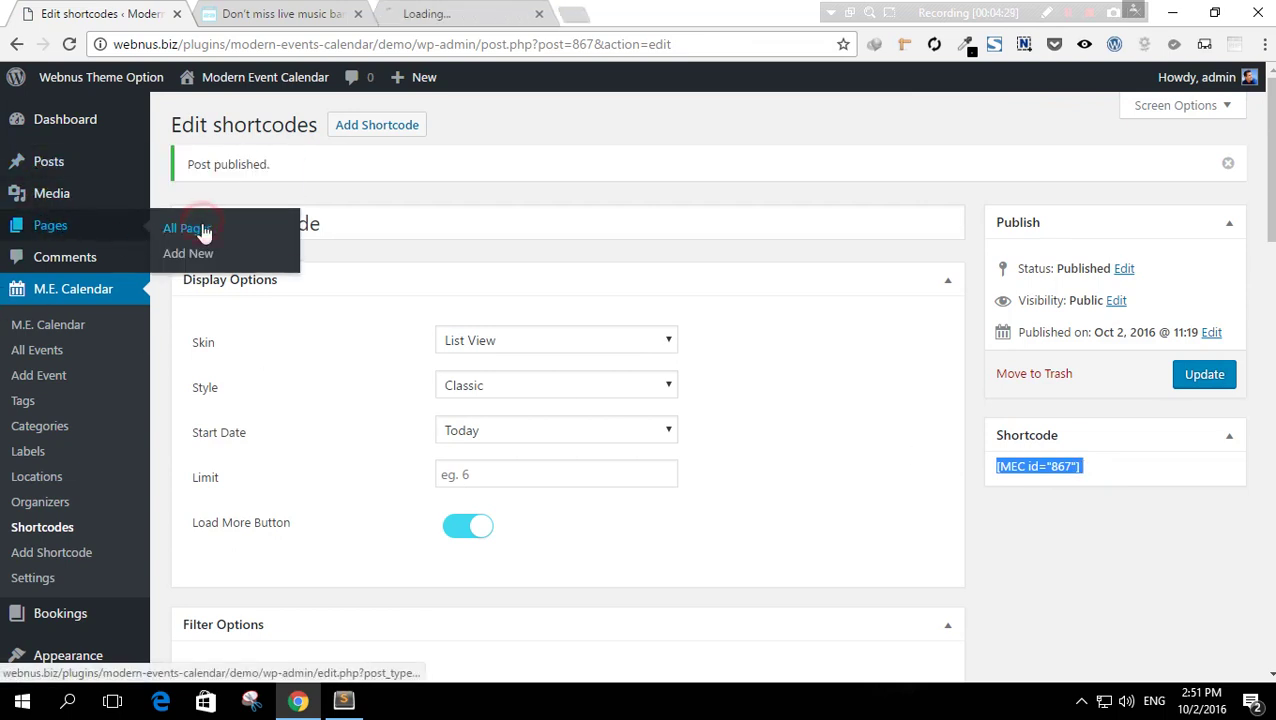
{"action": "left_click", "coordinate": [434, 15]}
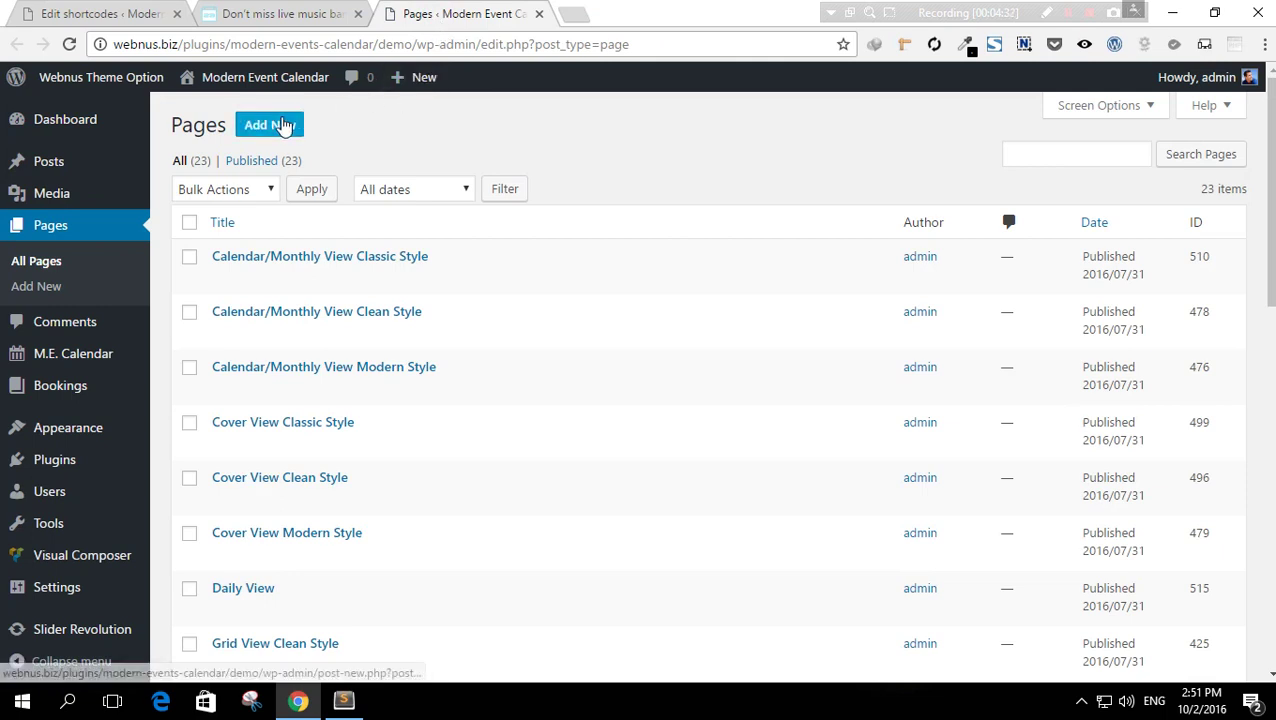
{"action": "left_click", "coordinate": [284, 125]}
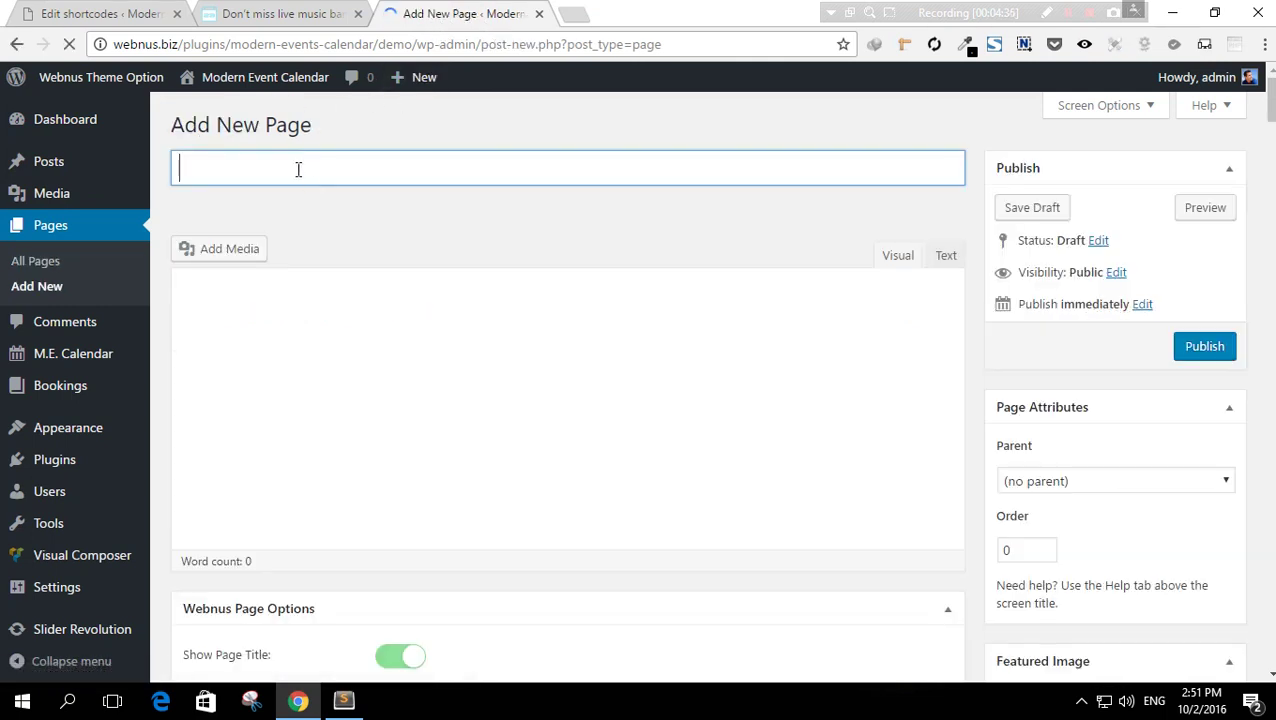
{"action": "left_click", "coordinate": [296, 164]}
{"action": "type", "text": "New Even"}
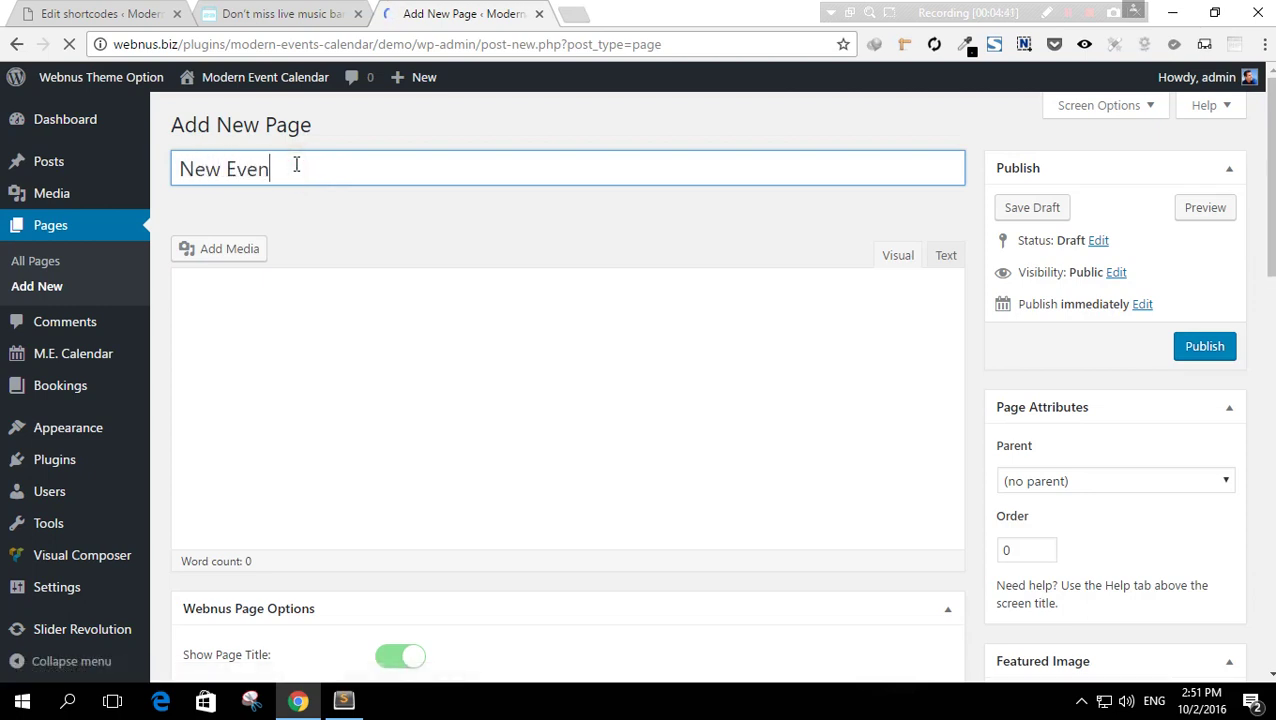
{"action": "type", "text": "t Skin"}
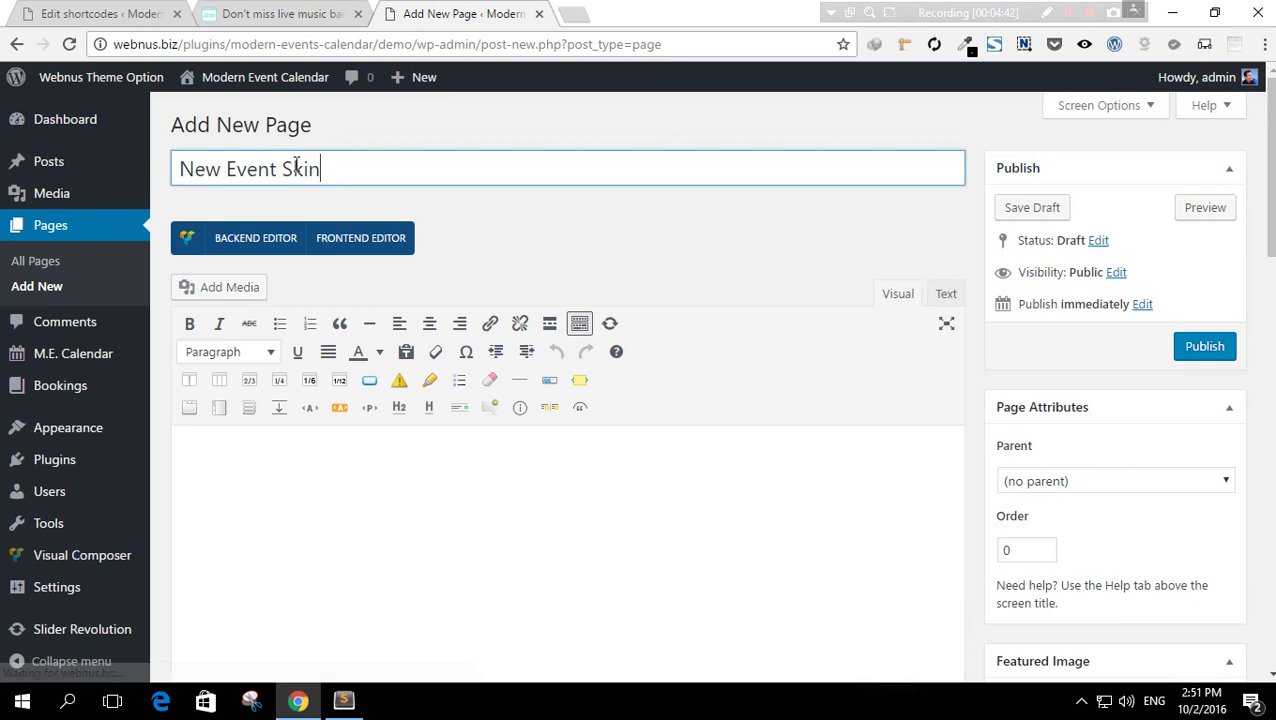
- Paste the copied shortcode [MEC id="867"] into the page content in text mode and publish the page
{"action": "left_click", "coordinate": [425, 470]}
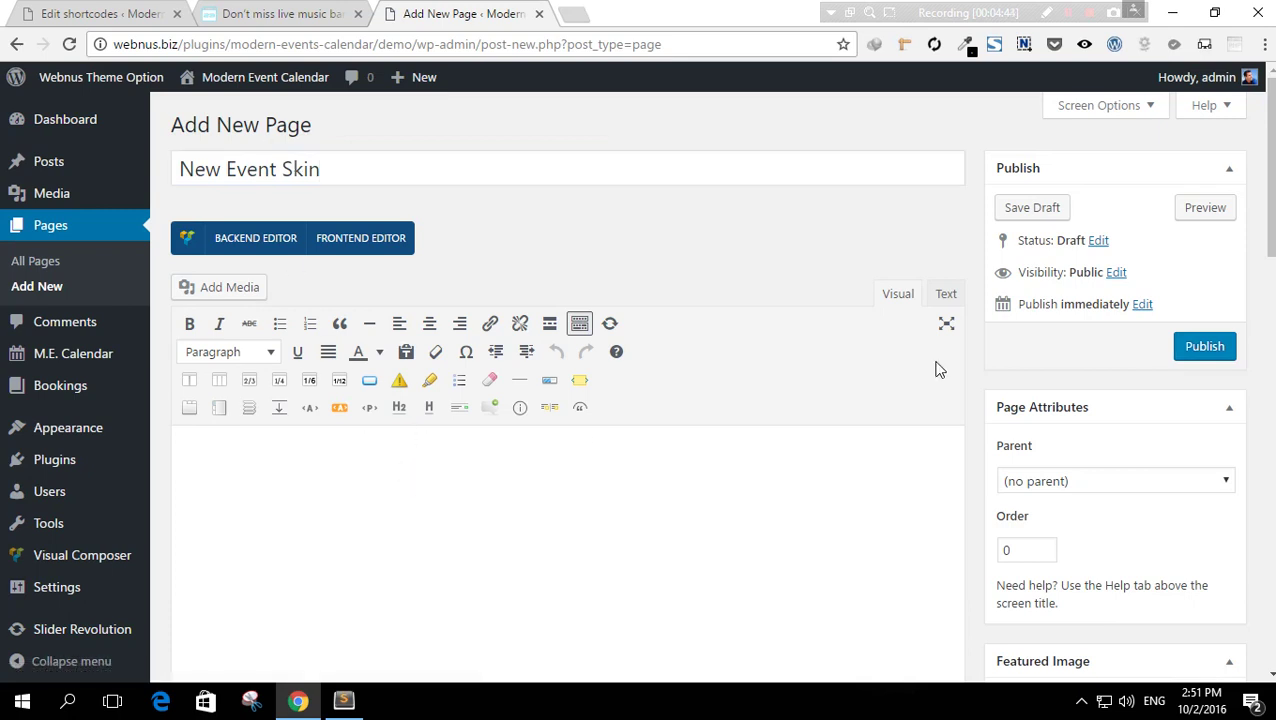
{"action": "left_click", "coordinate": [946, 294]}
{"action": "key", "text": "ctrl+v"}
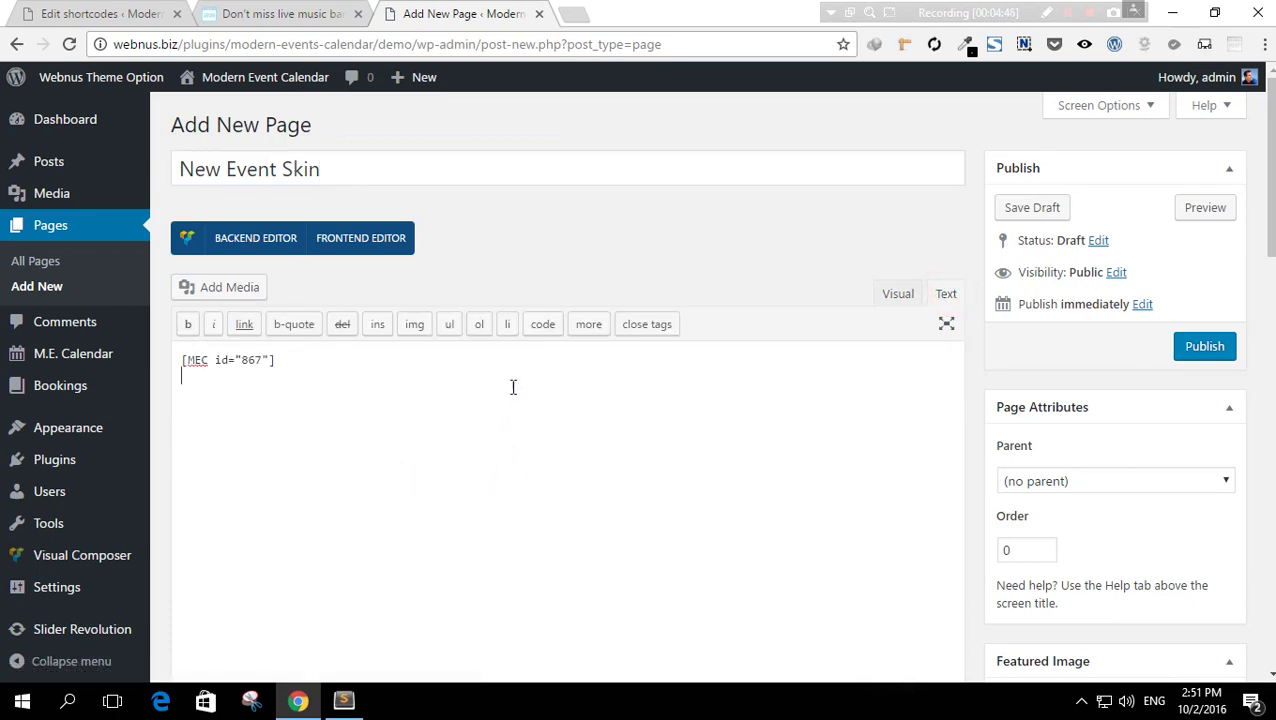
{"action": "scroll", "coordinate": [644, 400], "scroll_direction": "down", "scroll_amount": 5}
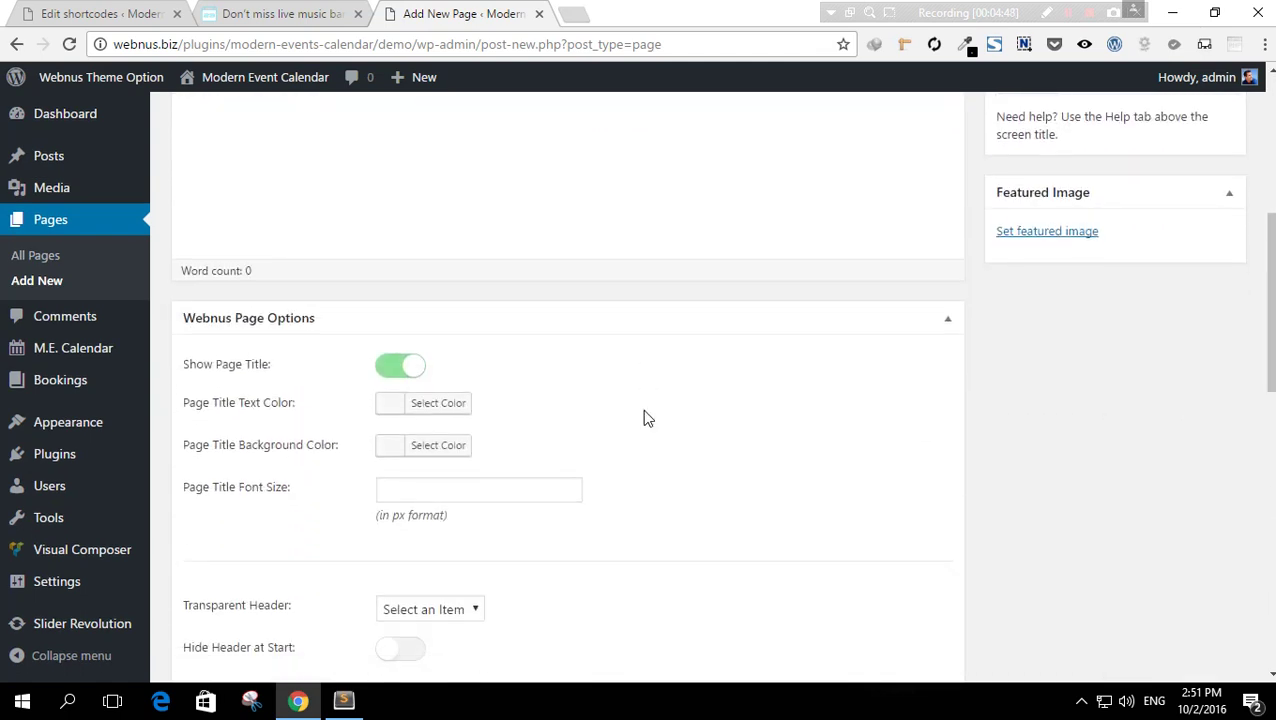
{"action": "scroll", "coordinate": [648, 410], "scroll_direction": "up", "scroll_amount": 2}
{"action": "scroll", "coordinate": [720, 410], "scroll_direction": "up", "scroll_amount": 3}
{"action": "left_click", "coordinate": [1205, 347]}
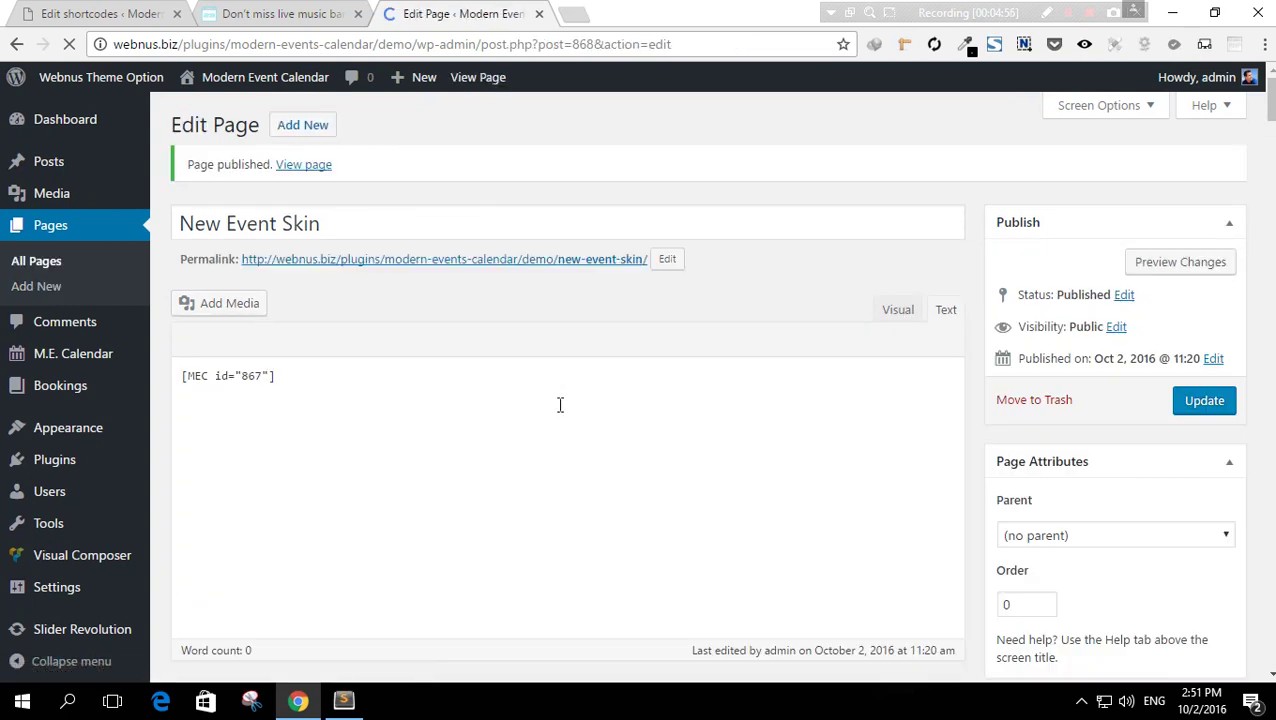
- View the live "New Event Skin" page in a new tab, then open its listed event and look through the event page
{"action": "middle_click", "coordinate": [530, 262]}
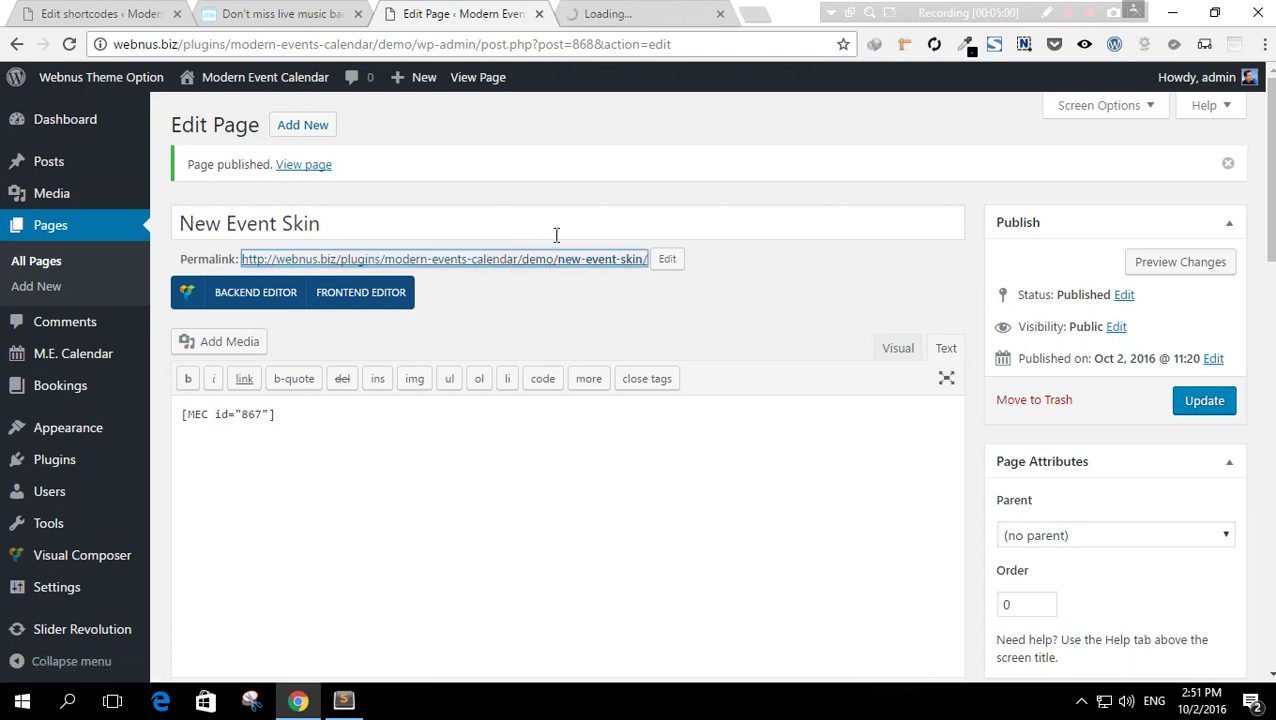
{"action": "left_click", "coordinate": [640, 13]}
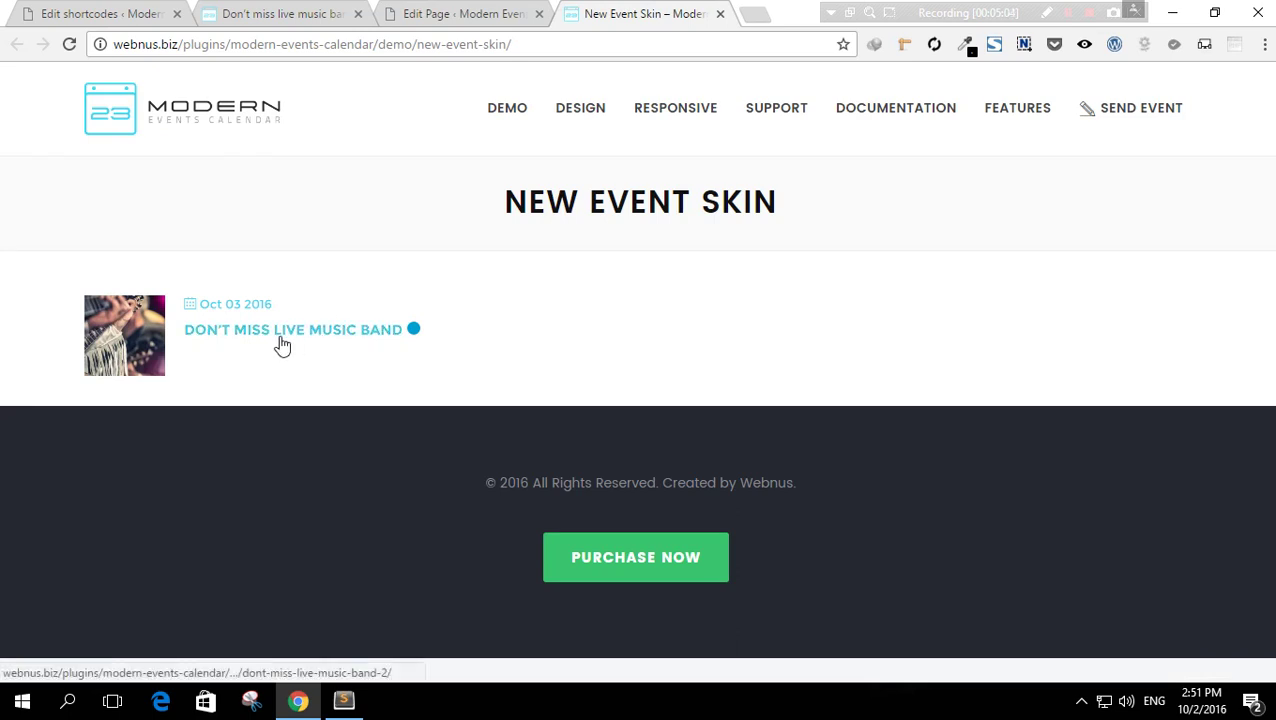
{"action": "middle_click", "coordinate": [311, 328]}
{"action": "left_click", "coordinate": [762, 10]}
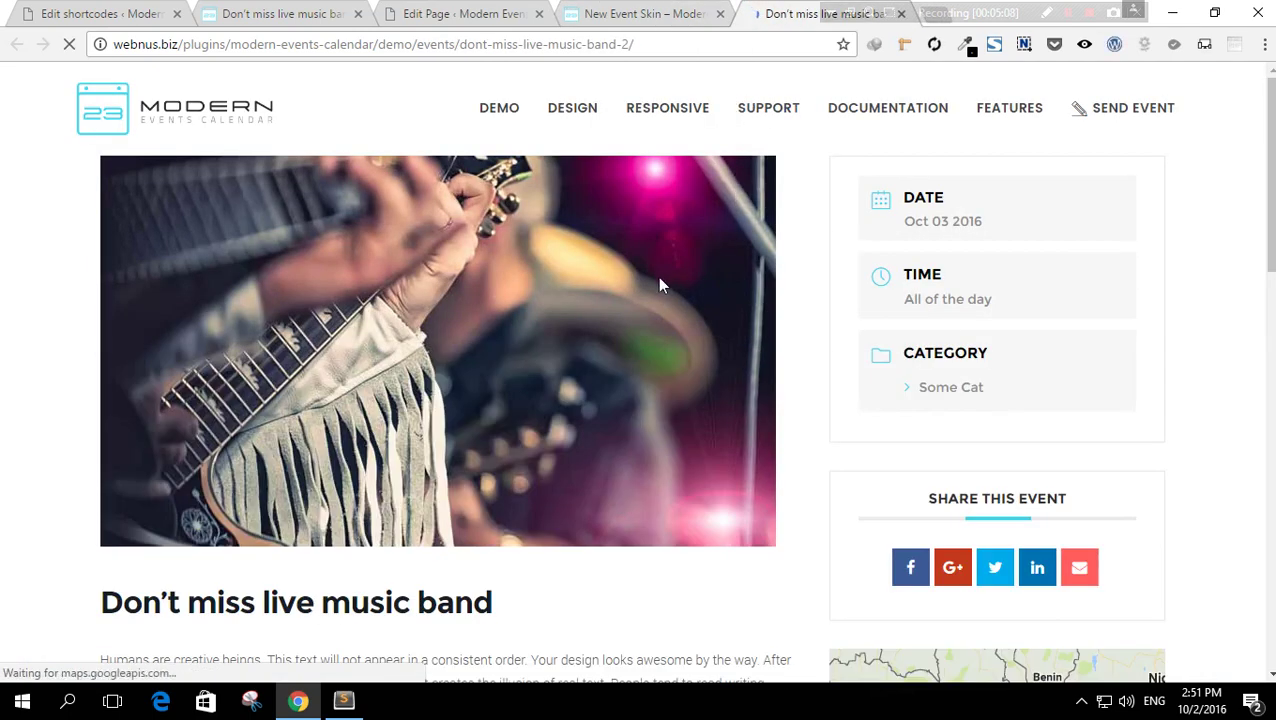
{"action": "scroll", "coordinate": [657, 285], "scroll_direction": "down", "scroll_amount": 10}
{"action": "scroll", "coordinate": [655, 298], "scroll_direction": "down", "scroll_amount": 4}
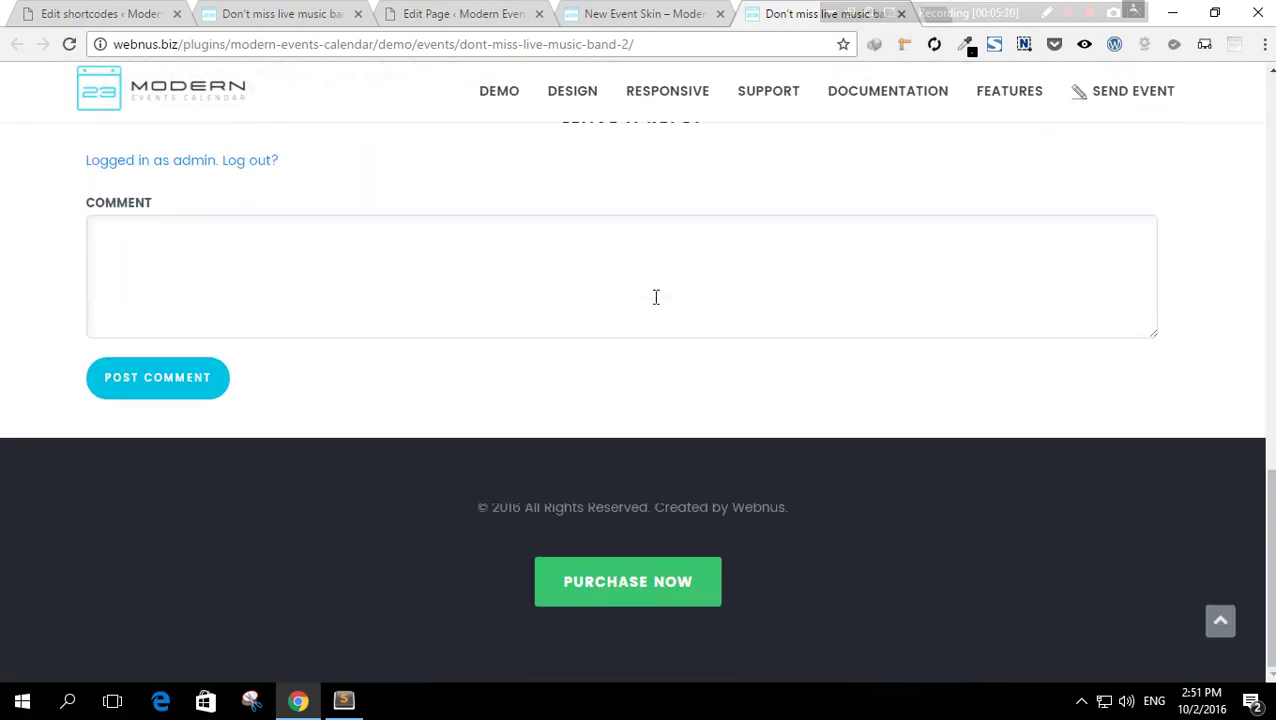
{"action": "scroll", "coordinate": [652, 295], "scroll_direction": "up", "scroll_amount": 14}
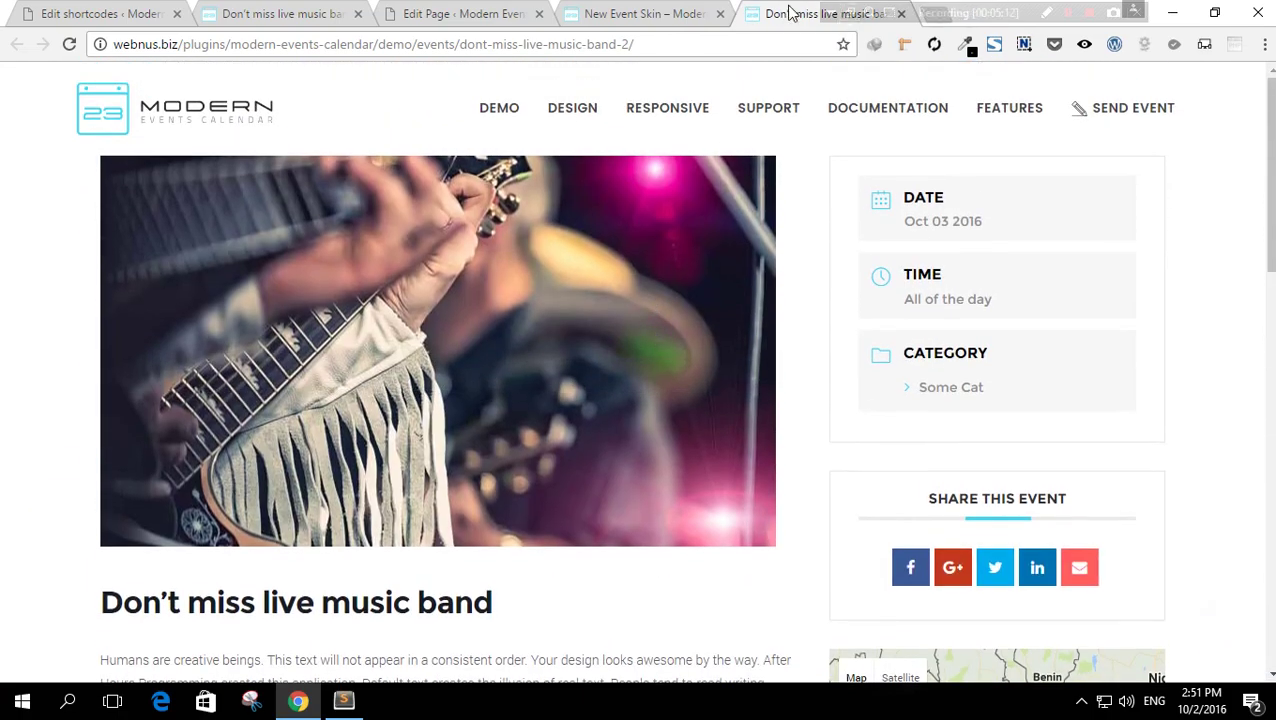
- Return to editing the "New Event Skin" page and cut the shortcode out of its content
{"action": "left_click", "coordinate": [645, 14]}
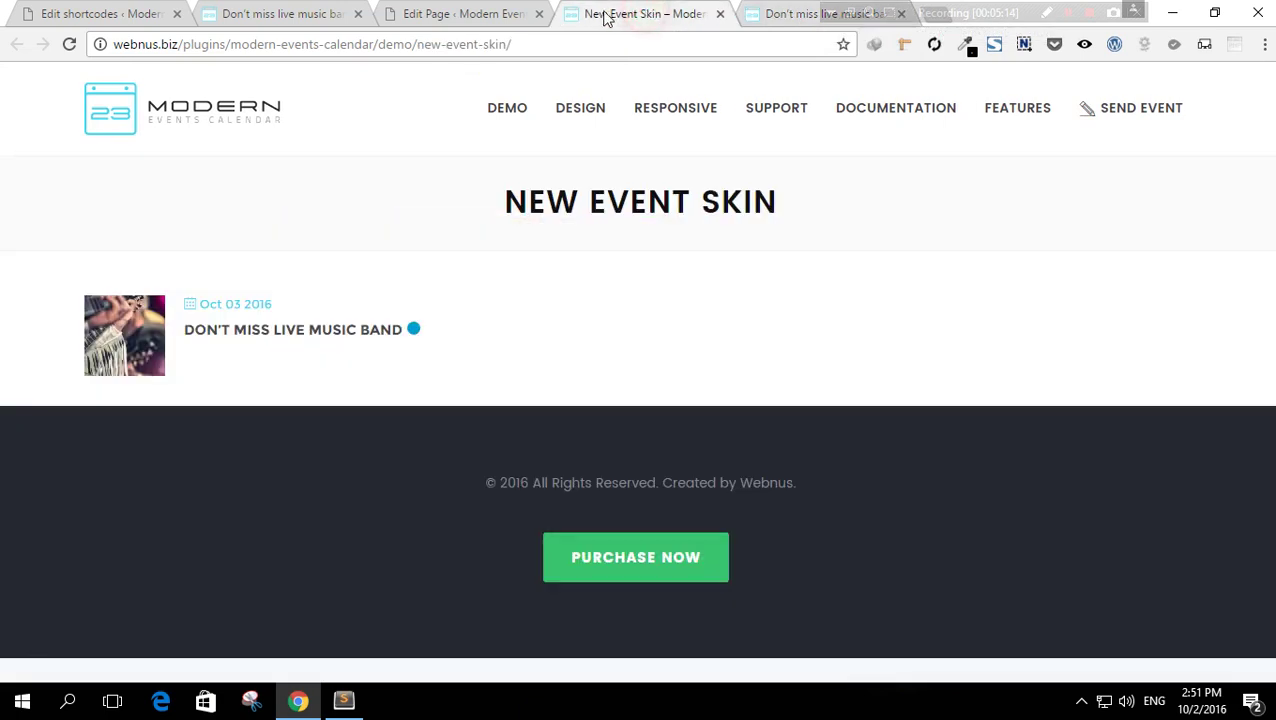
{"action": "left_click", "coordinate": [490, 12]}
{"action": "left_click", "coordinate": [338, 420]}
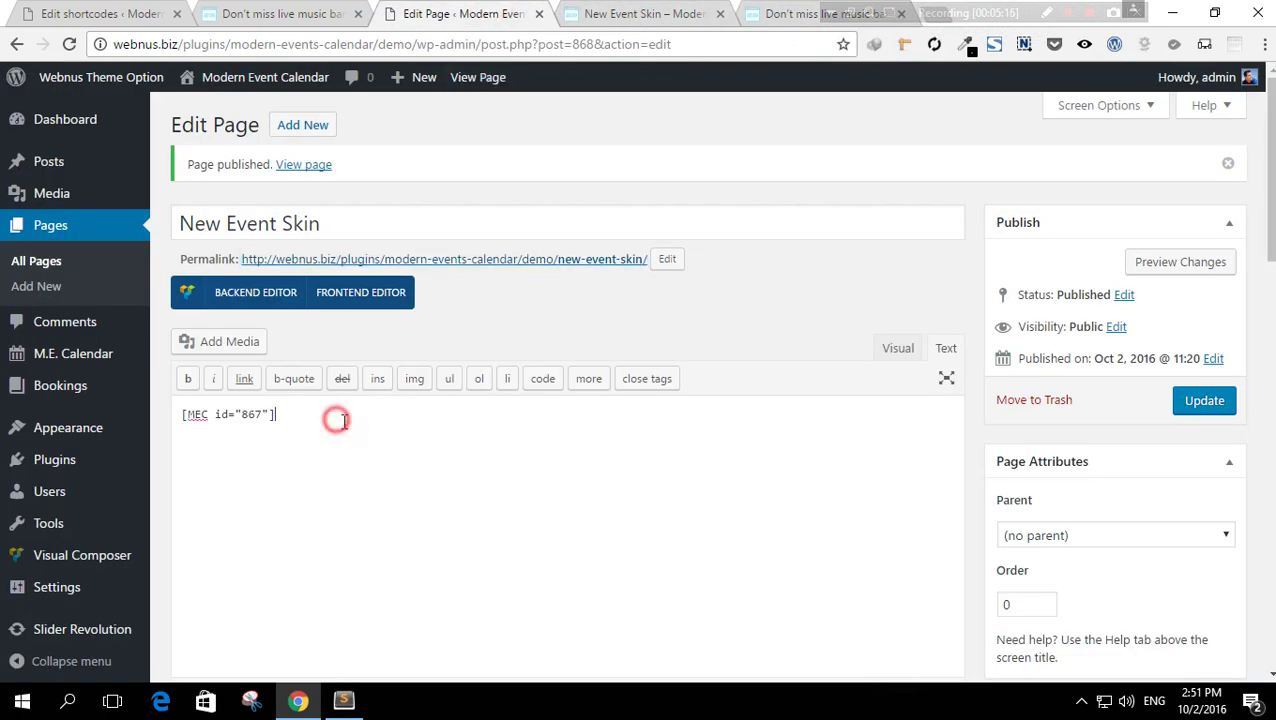
{"action": "left_click", "coordinate": [397, 419]}
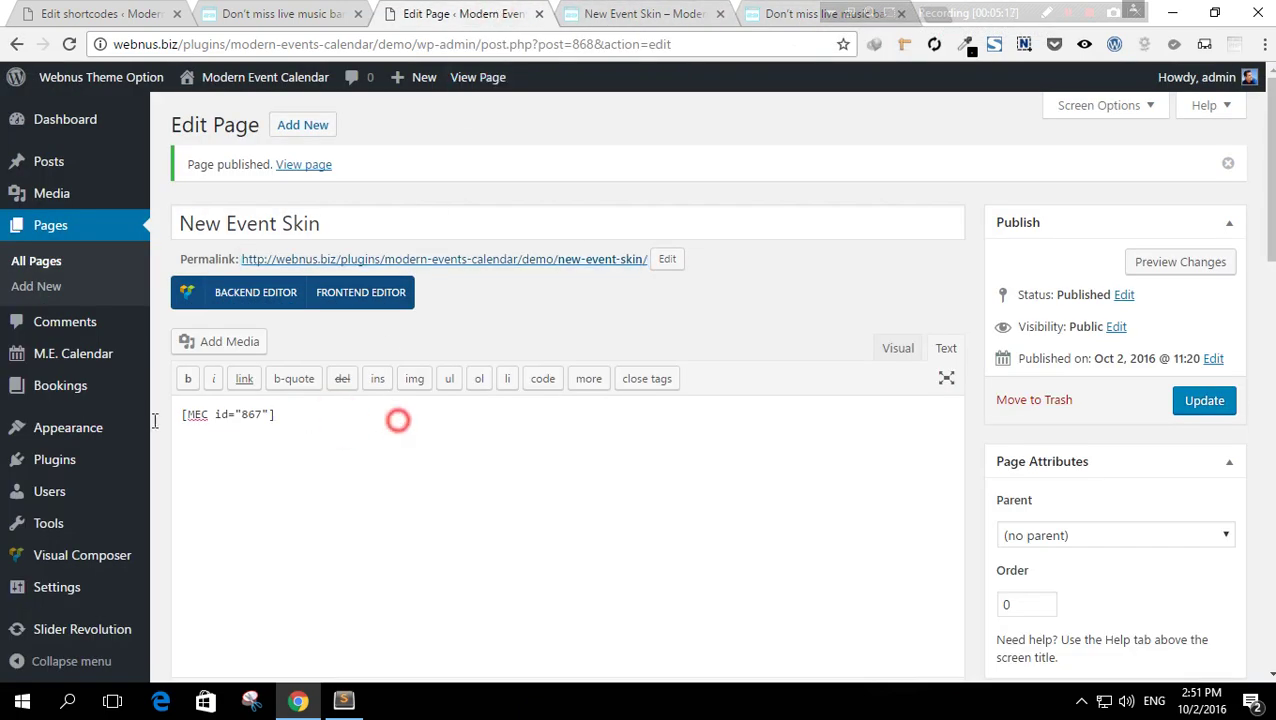
{"action": "left_click", "coordinate": [348, 416]}
{"action": "key", "text": "ctrl+a"}
{"action": "key", "text": "ctrl+x"}
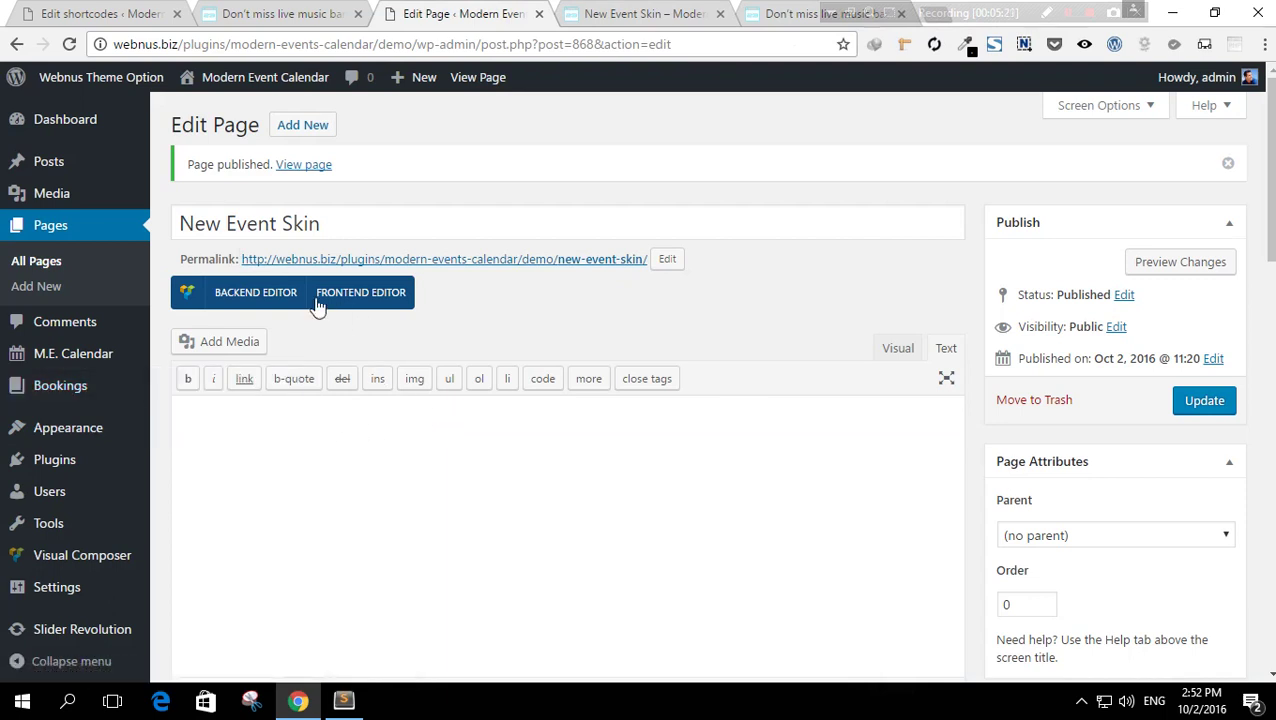
- Switch the page to the Visual Composer backend editor and add a text block
{"action": "left_click", "coordinate": [273, 293]}
{"action": "scroll", "coordinate": [540, 420], "scroll_direction": "down", "scroll_amount": 2}
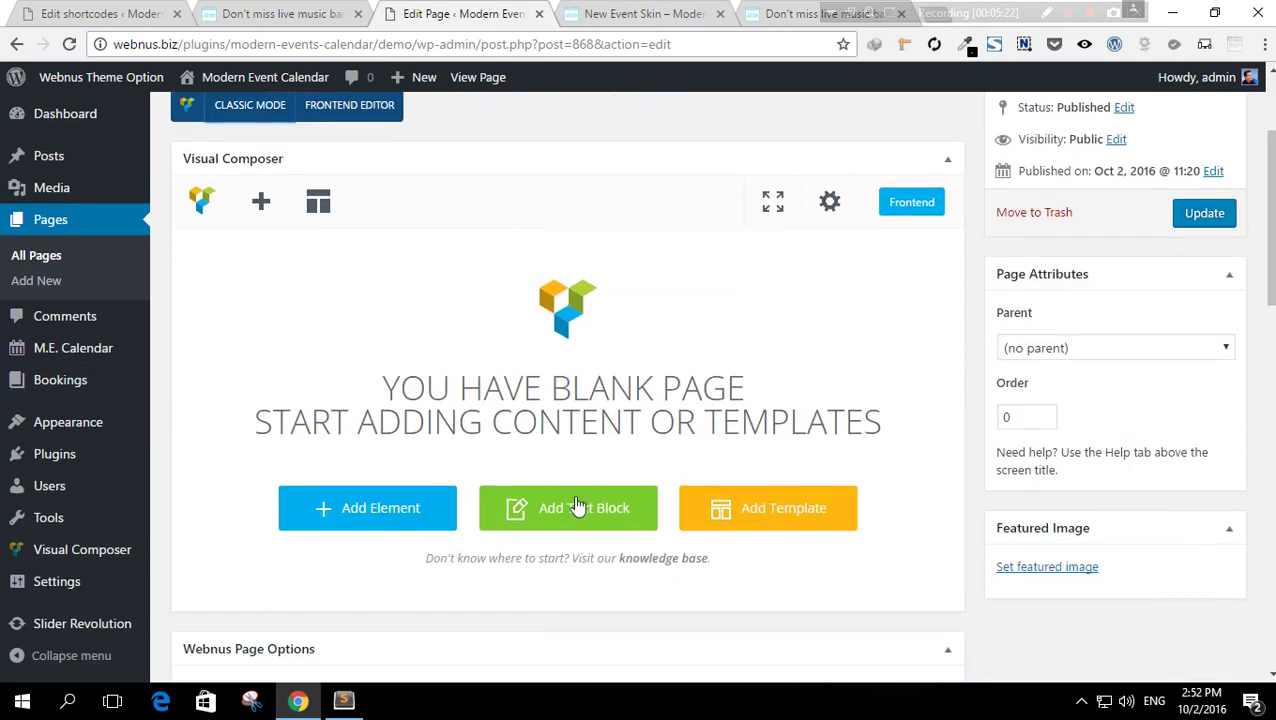
{"action": "left_click", "coordinate": [578, 507]}
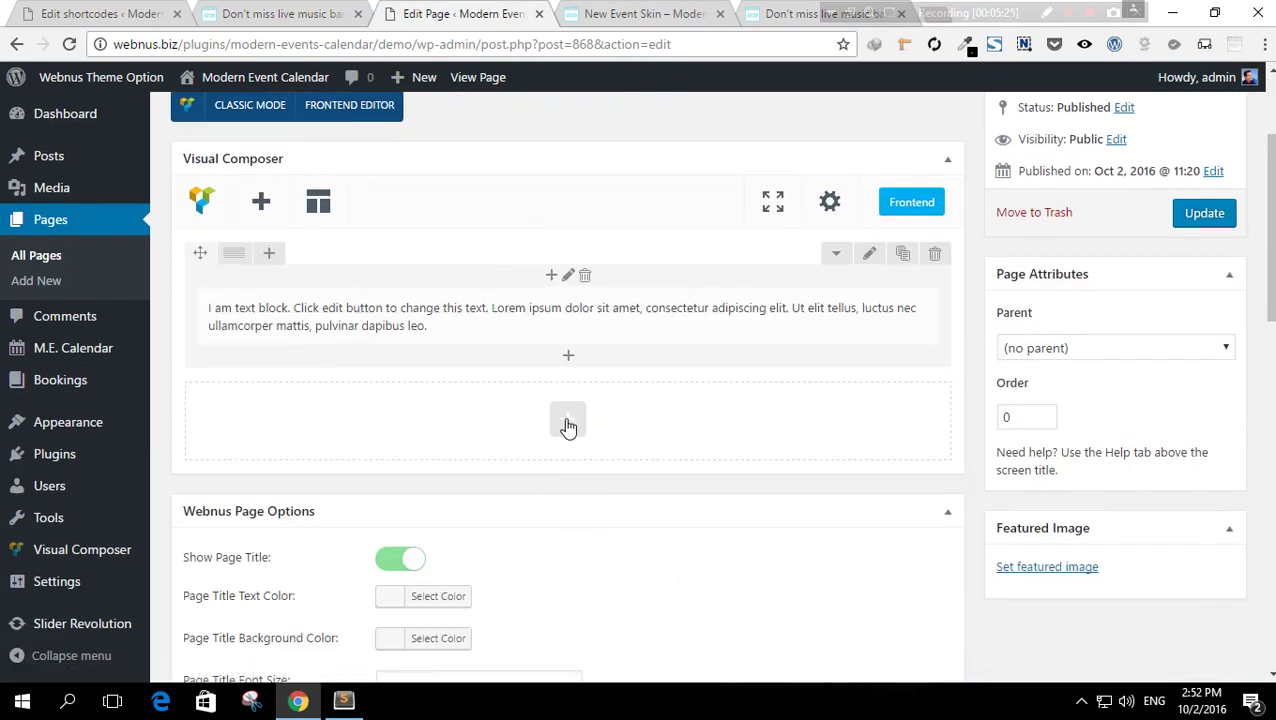
- Search the available elements for "moder" and add a Modern Events Calendar element below the text block
{"action": "left_click", "coordinate": [571, 419]}
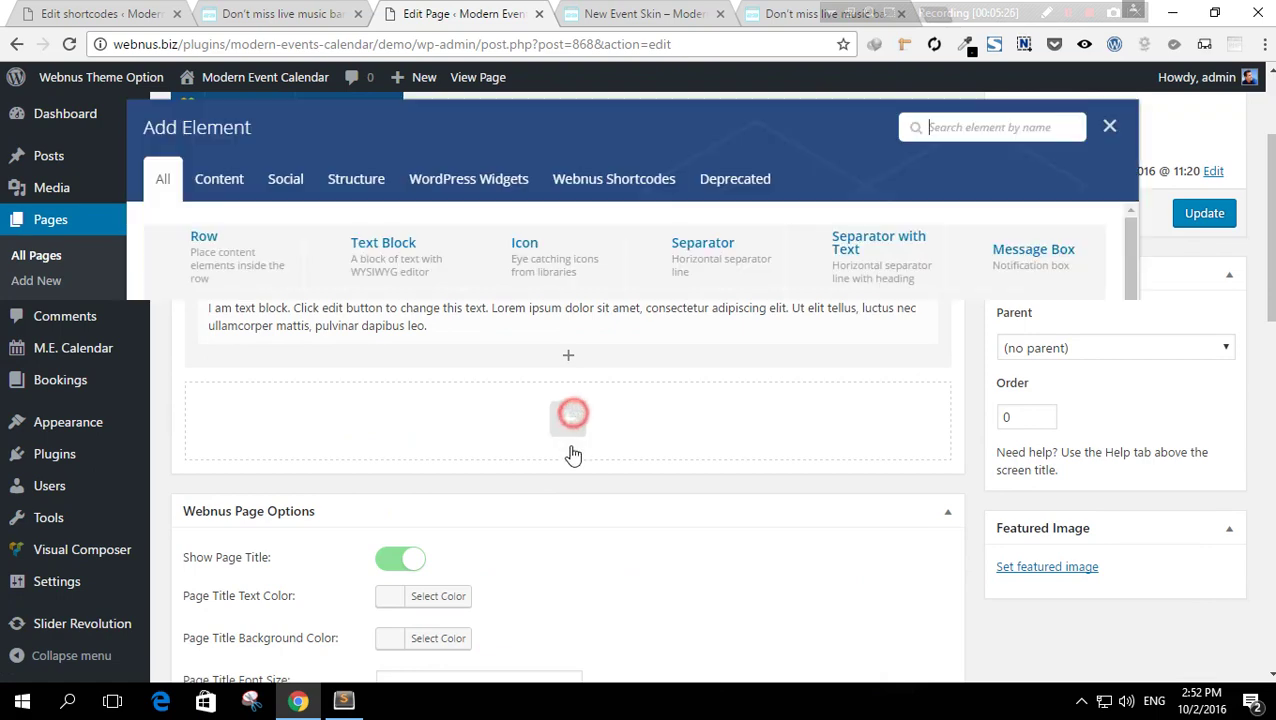
{"action": "type", "text": "webnus"}
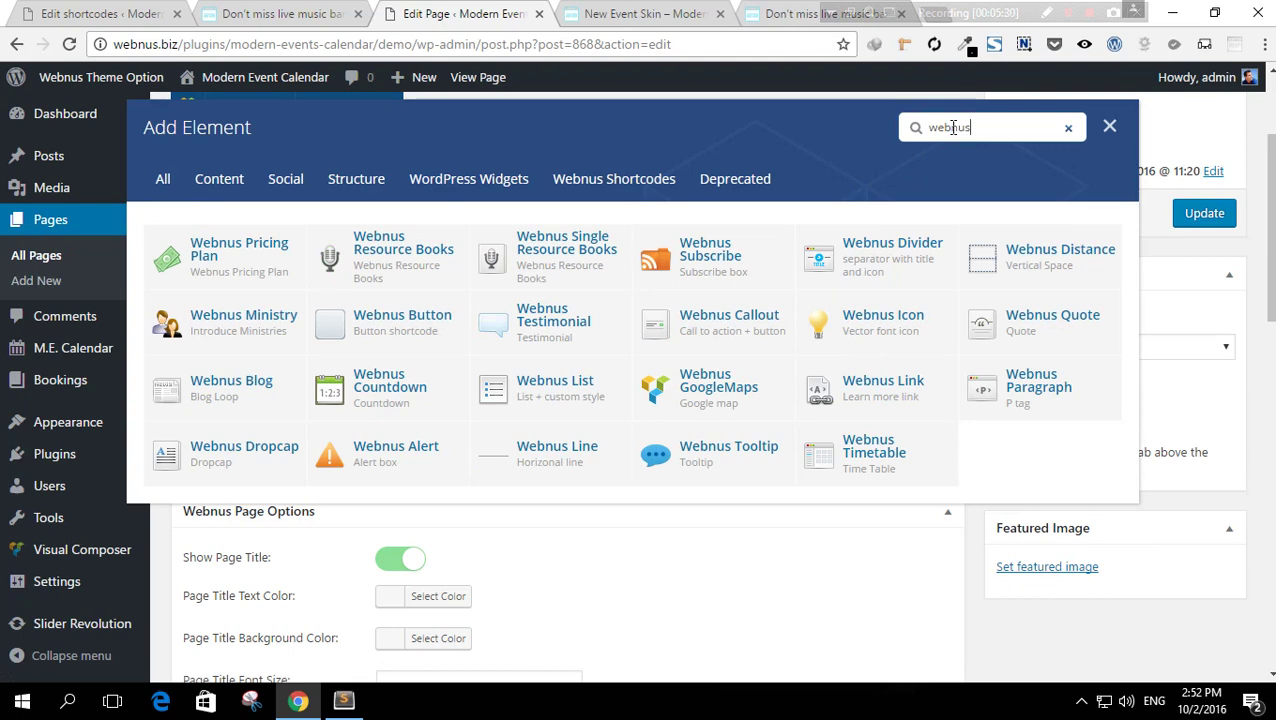
{"action": "double_click", "coordinate": [953, 127]}
{"action": "key", "text": "BackSpace"}
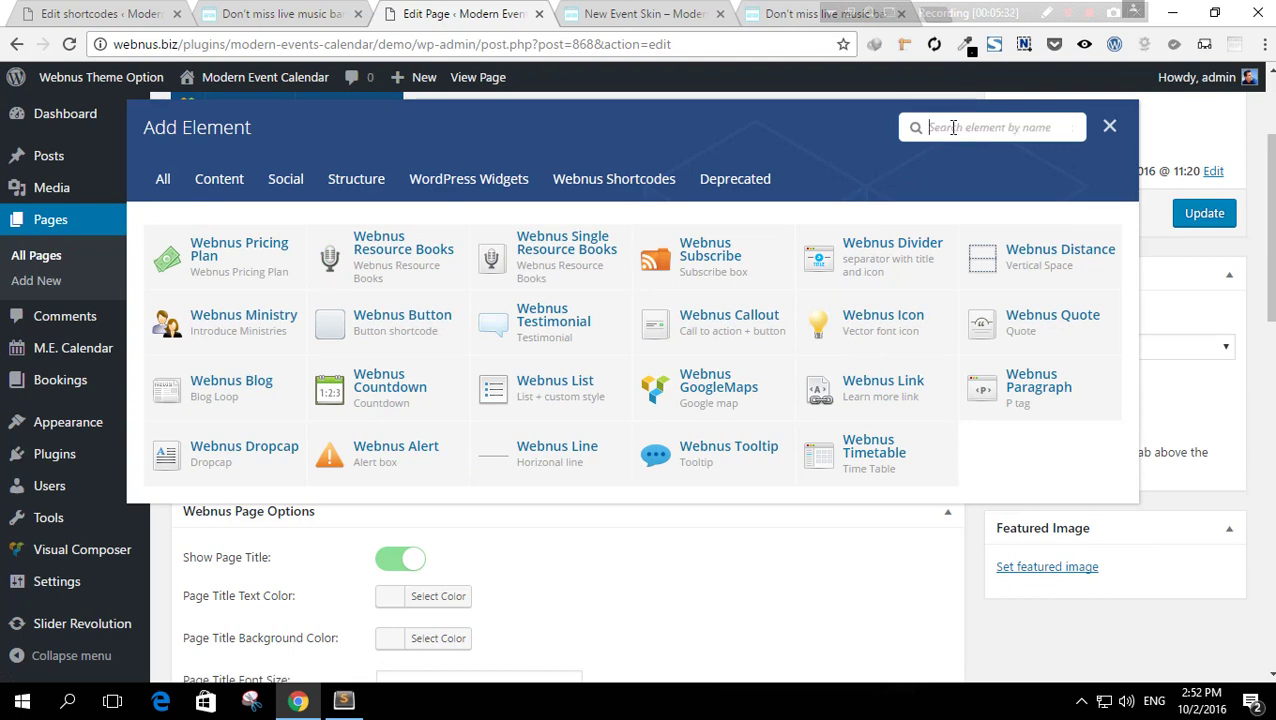
{"action": "type", "text": "me"}
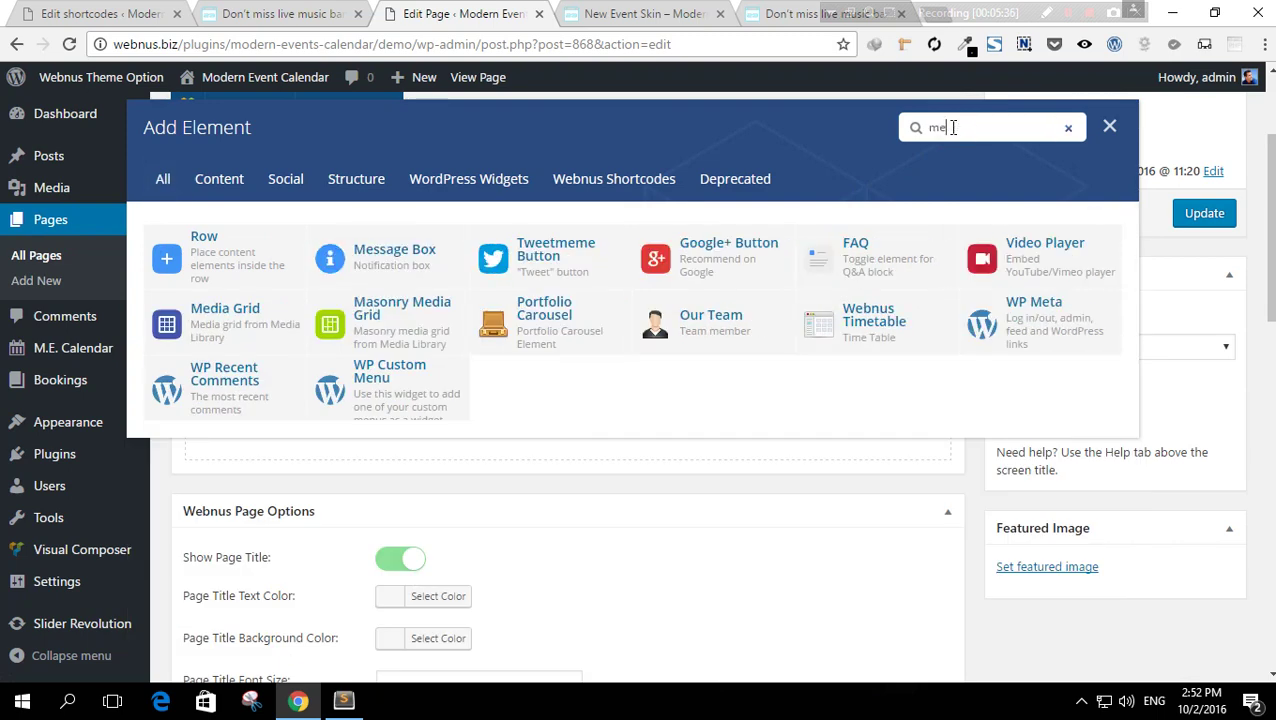
{"action": "type", "text": "d"}
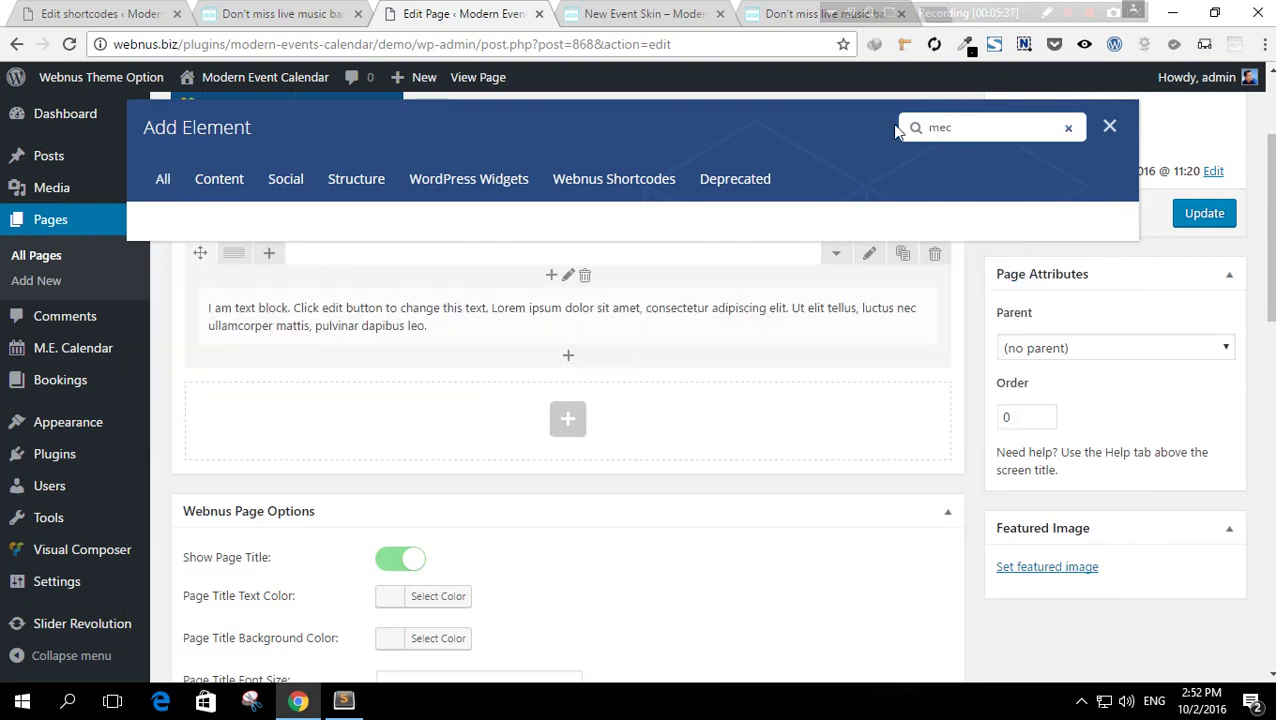
{"action": "key", "text": "BackSpace"}
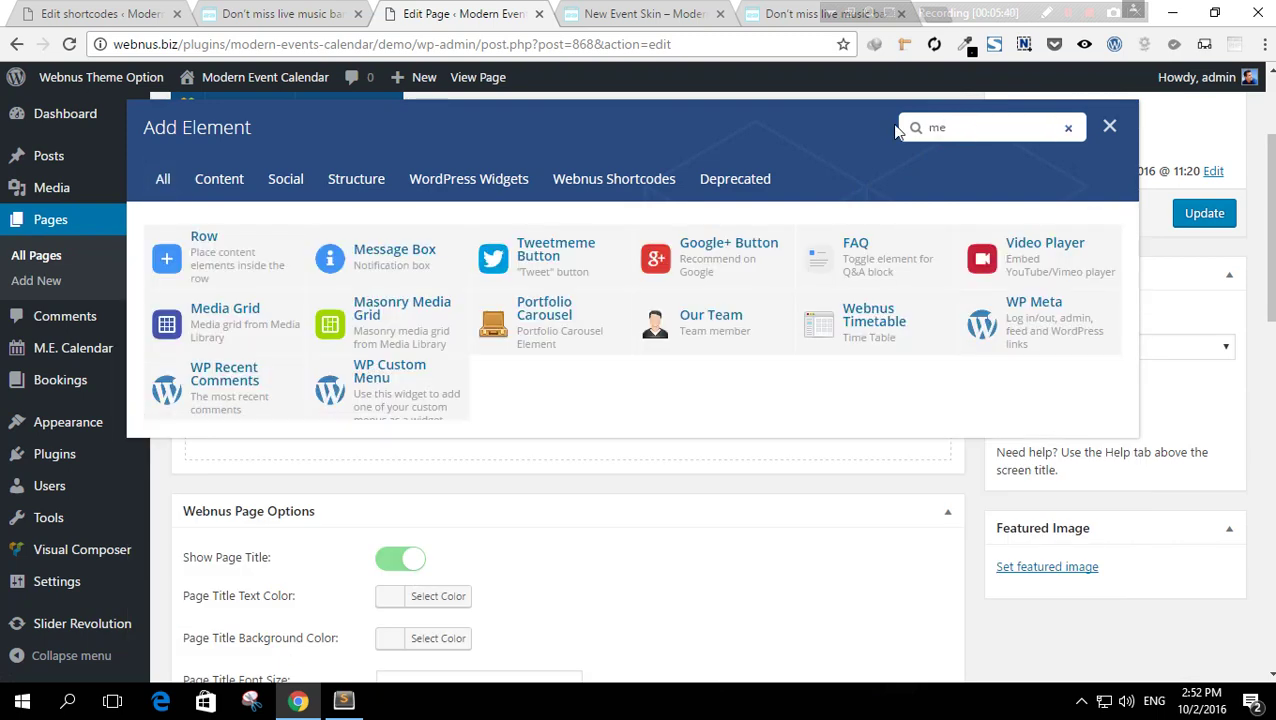
{"action": "key", "text": "BackSpace"}
{"action": "type", "text": "oder"}
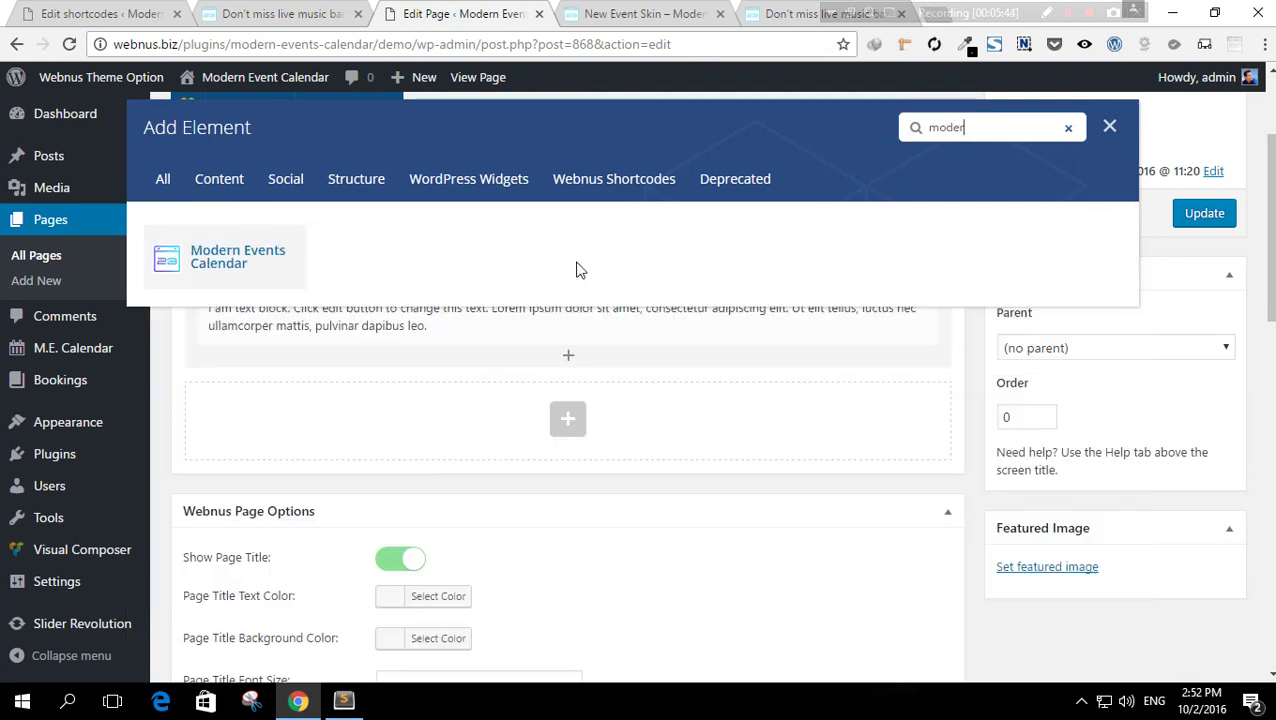
{"action": "left_click", "coordinate": [278, 266]}
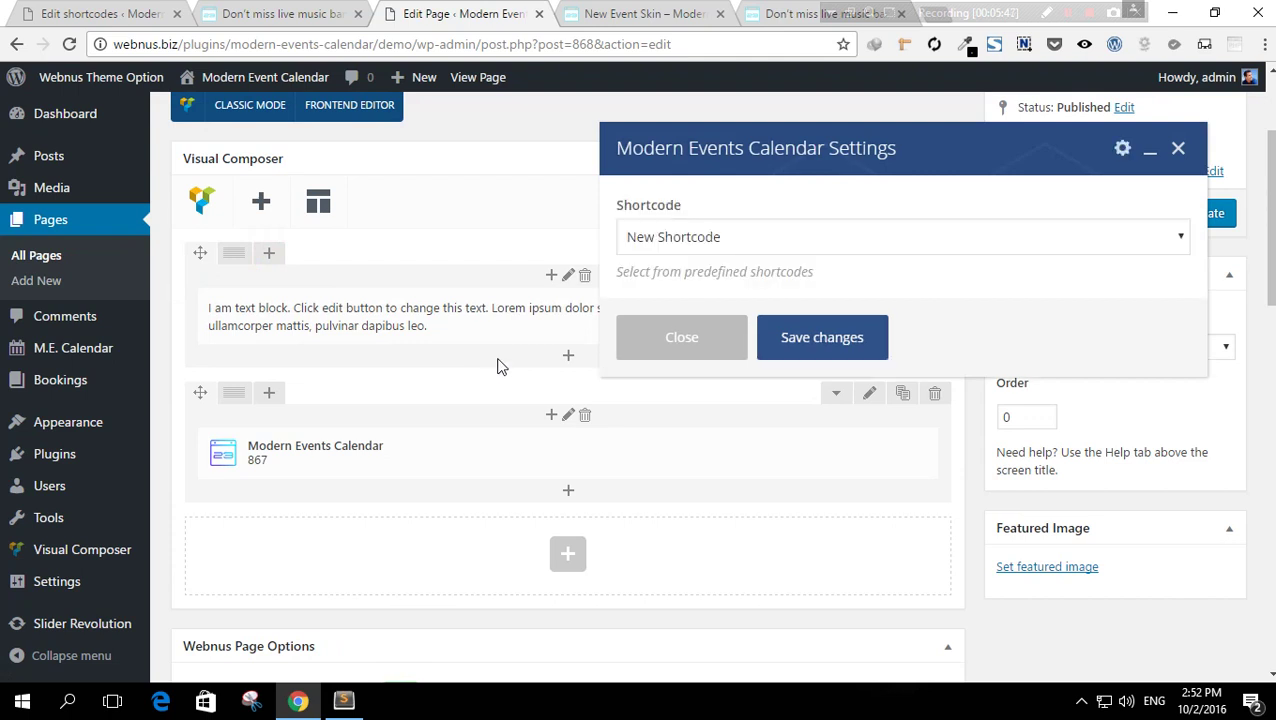
- Set the calendar element's shortcode to New Shortcode, checking that name against the shortcode's edit page, and save the element settings
{"action": "left_click", "coordinate": [695, 240]}
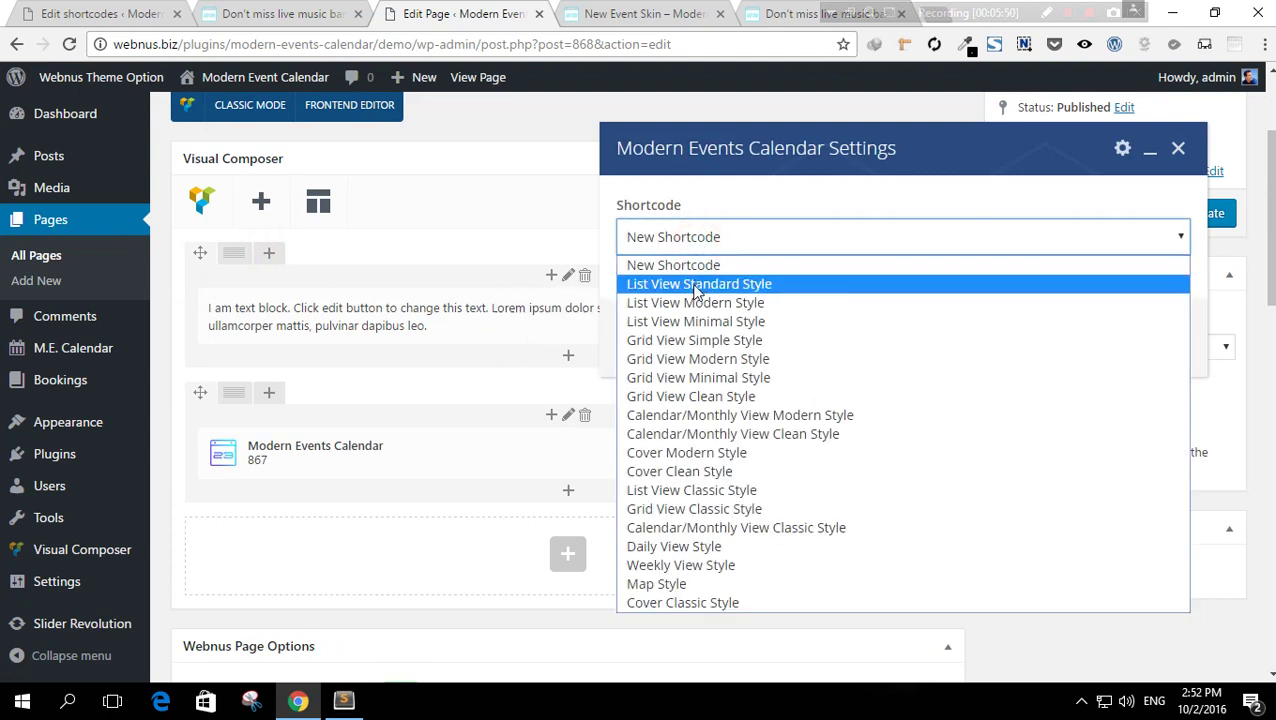
{"action": "left_click", "coordinate": [673, 266]}
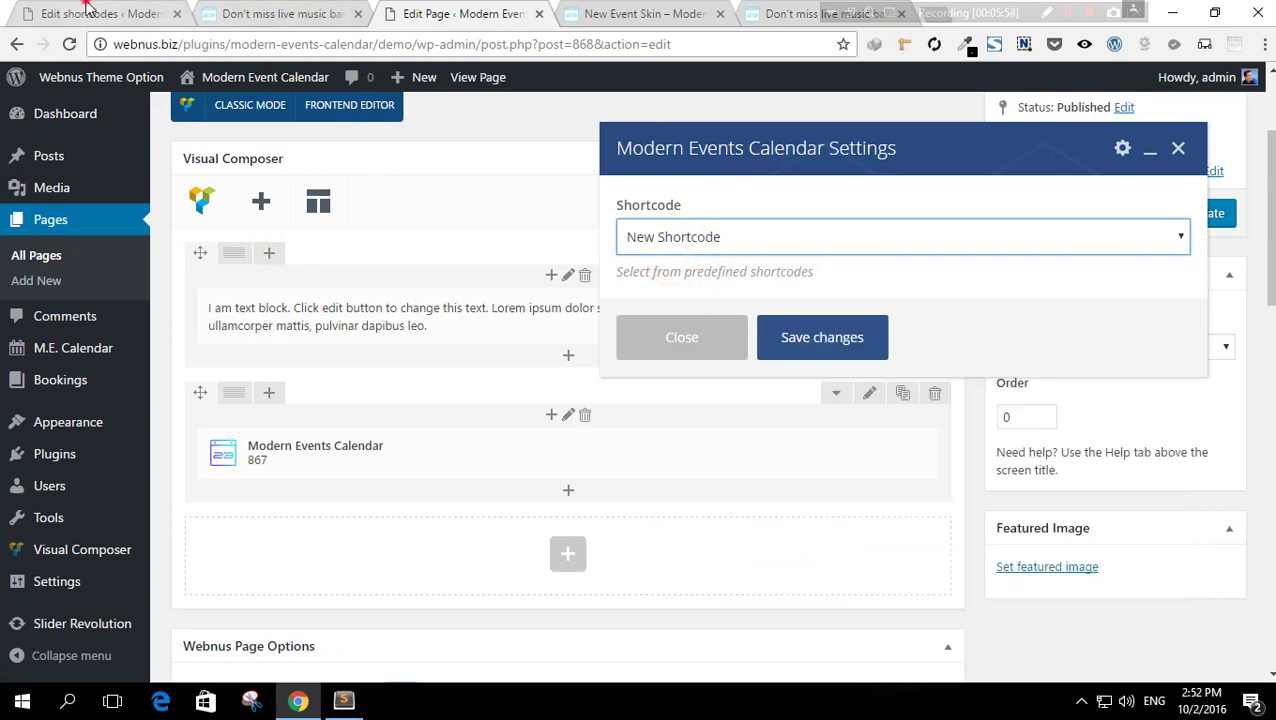
{"action": "left_click", "coordinate": [120, 14]}
{"action": "left_click", "coordinate": [395, 220]}
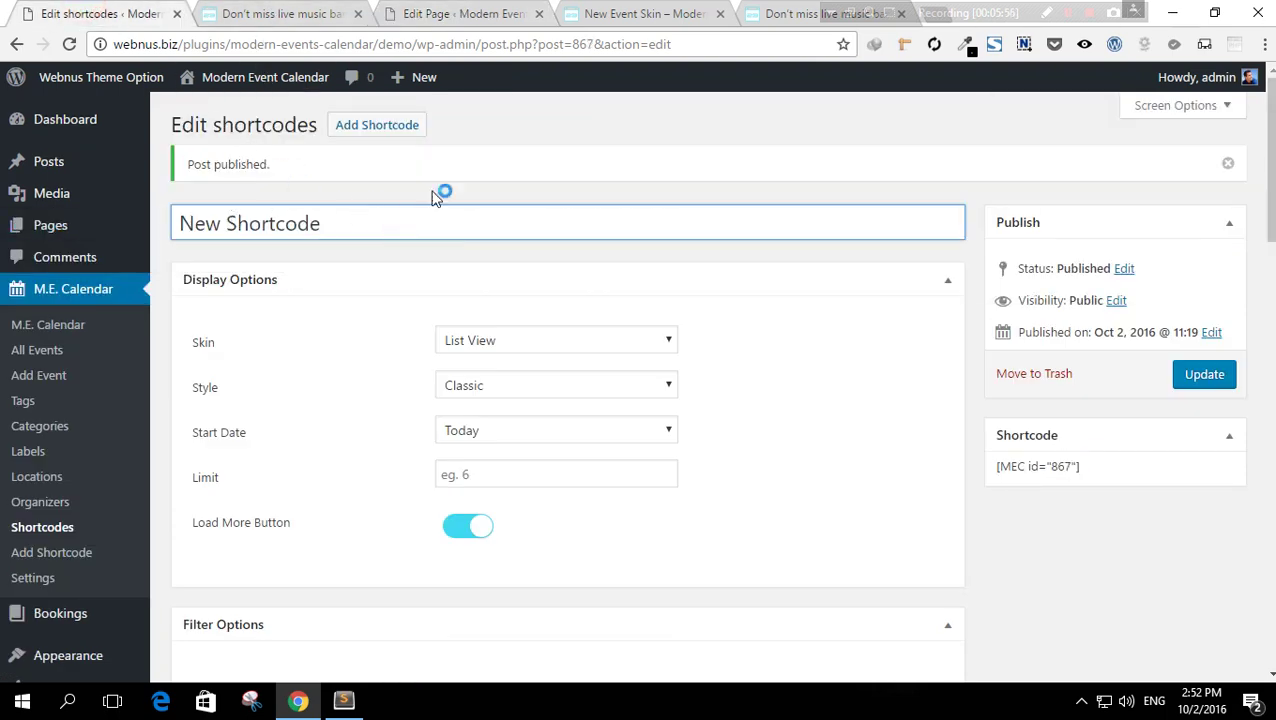
{"action": "left_click", "coordinate": [455, 13]}
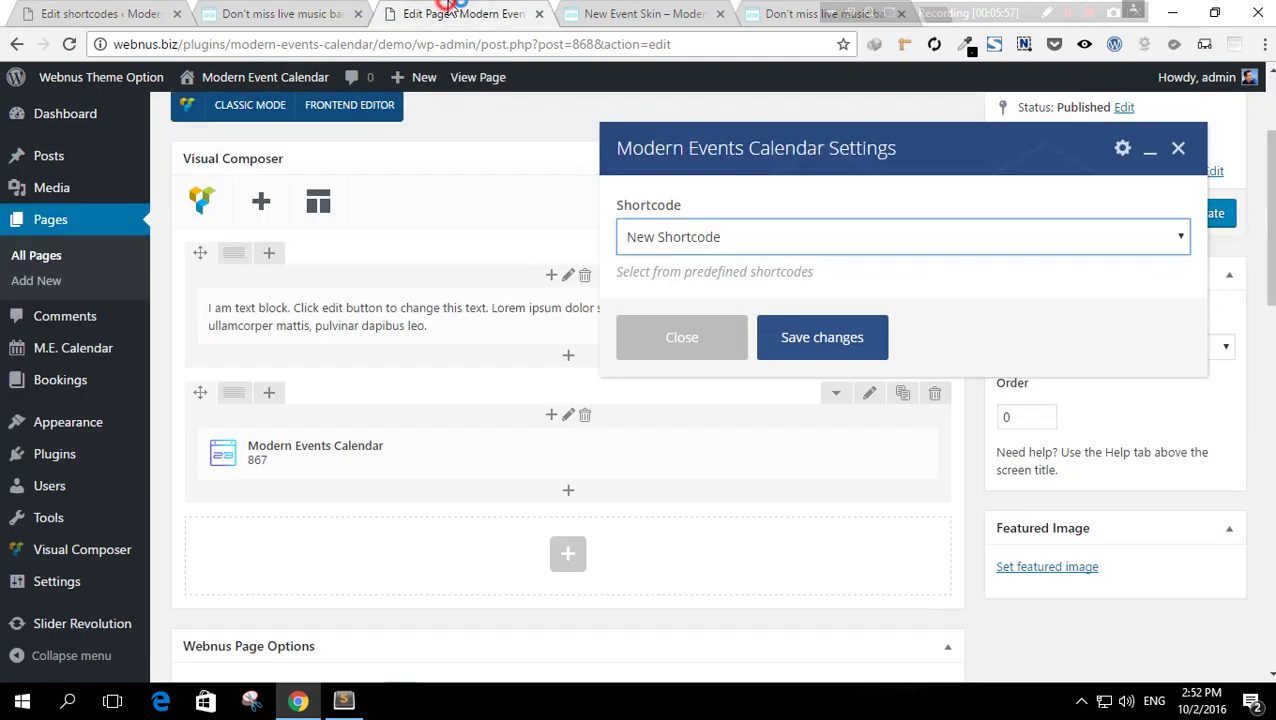
{"action": "left_click", "coordinate": [703, 238]}
{"action": "left_click", "coordinate": [733, 266]}
{"action": "left_click", "coordinate": [818, 338]}
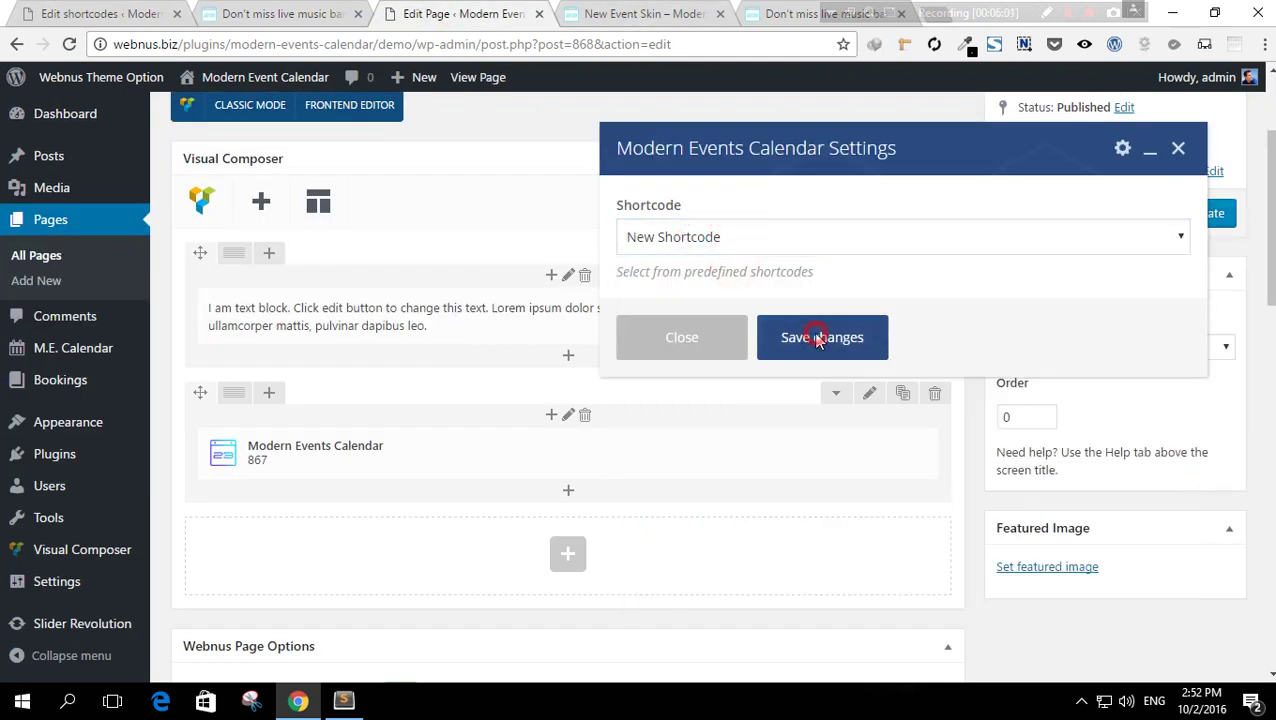
- Update the page with the calendar element and reload the live "New Event Skin" page
{"action": "left_click", "coordinate": [1205, 216]}
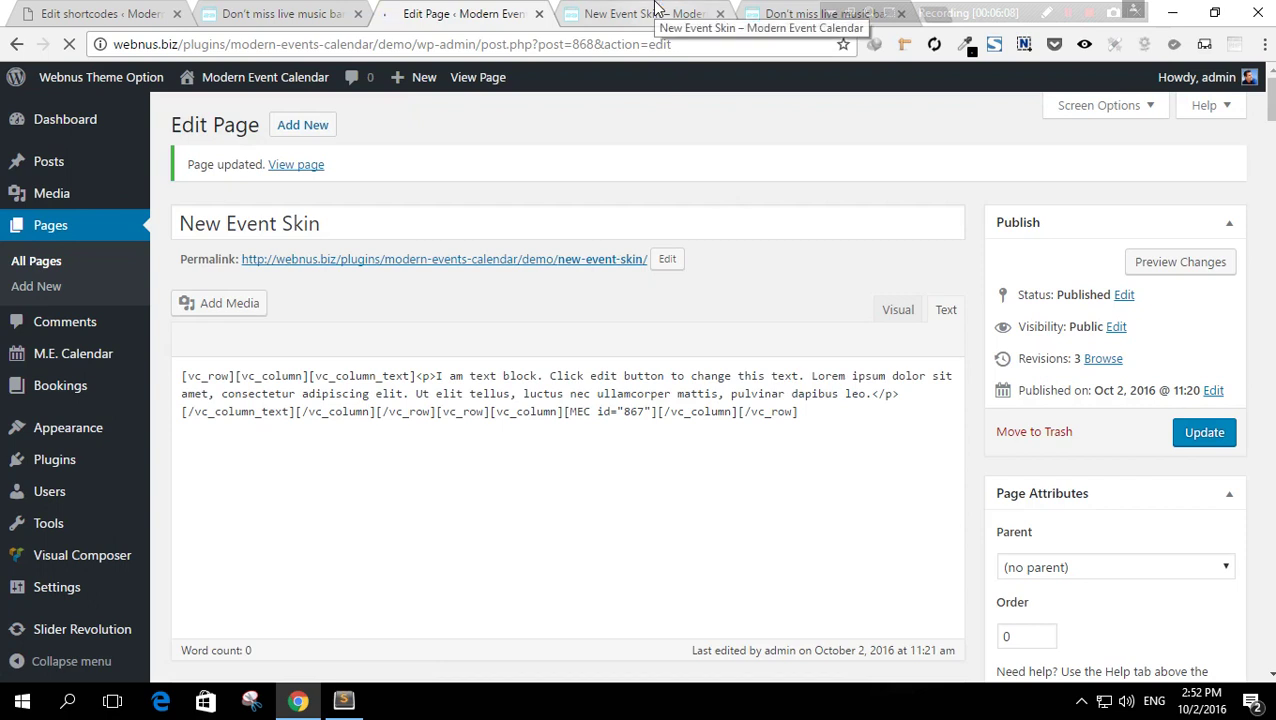
{"action": "left_click", "coordinate": [652, 13]}
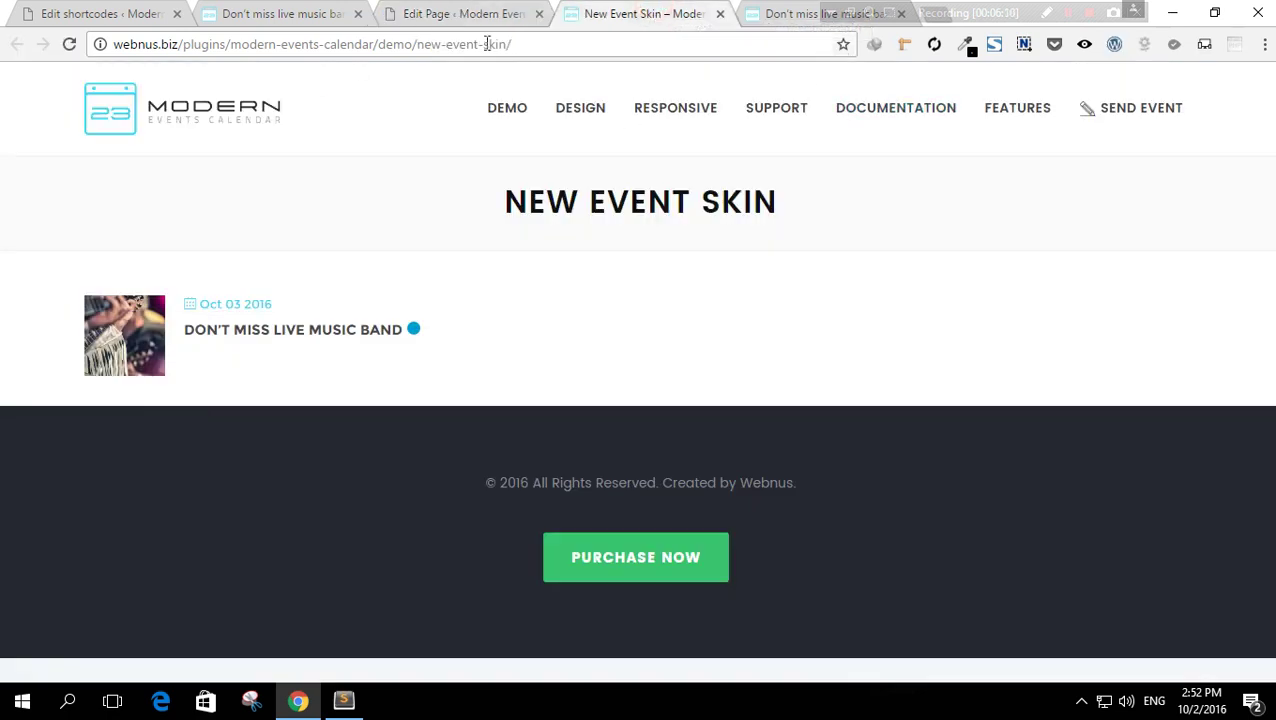
{"action": "left_click", "coordinate": [68, 44]}
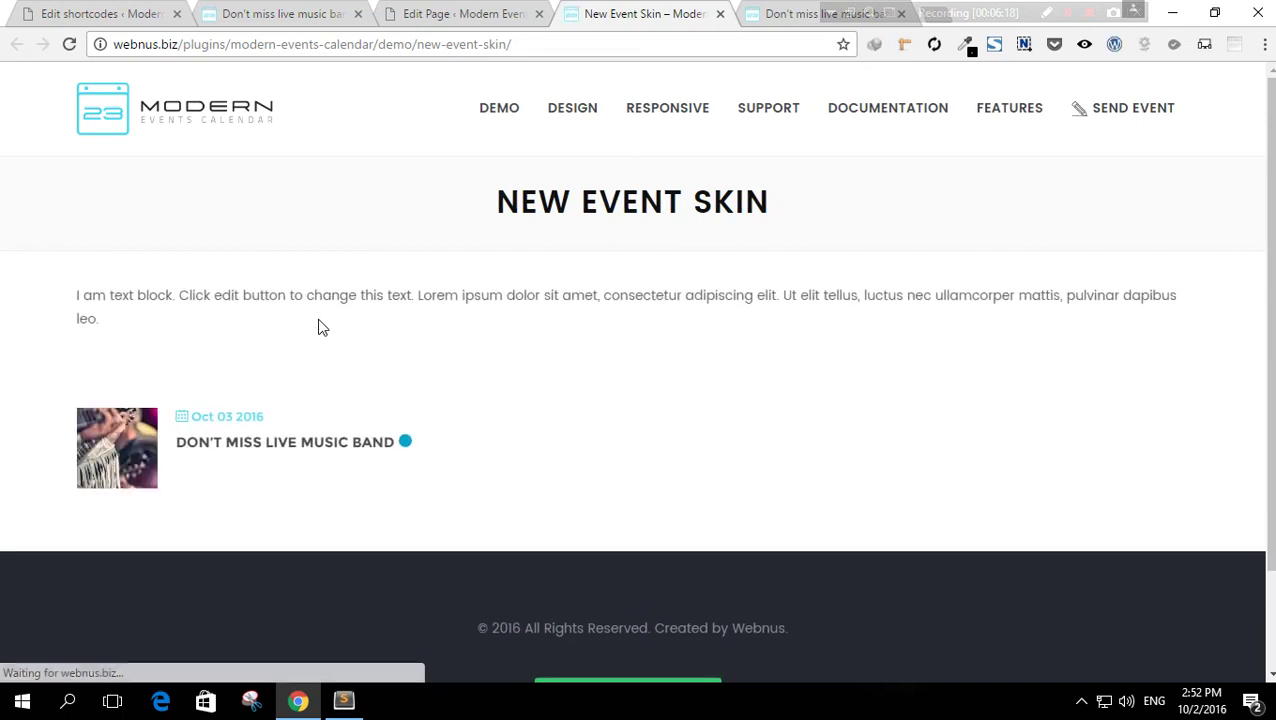
- Return to the page editor, replace the text block's content with "This is shortcode with VC" and save the block
{"action": "left_click", "coordinate": [440, 13]}
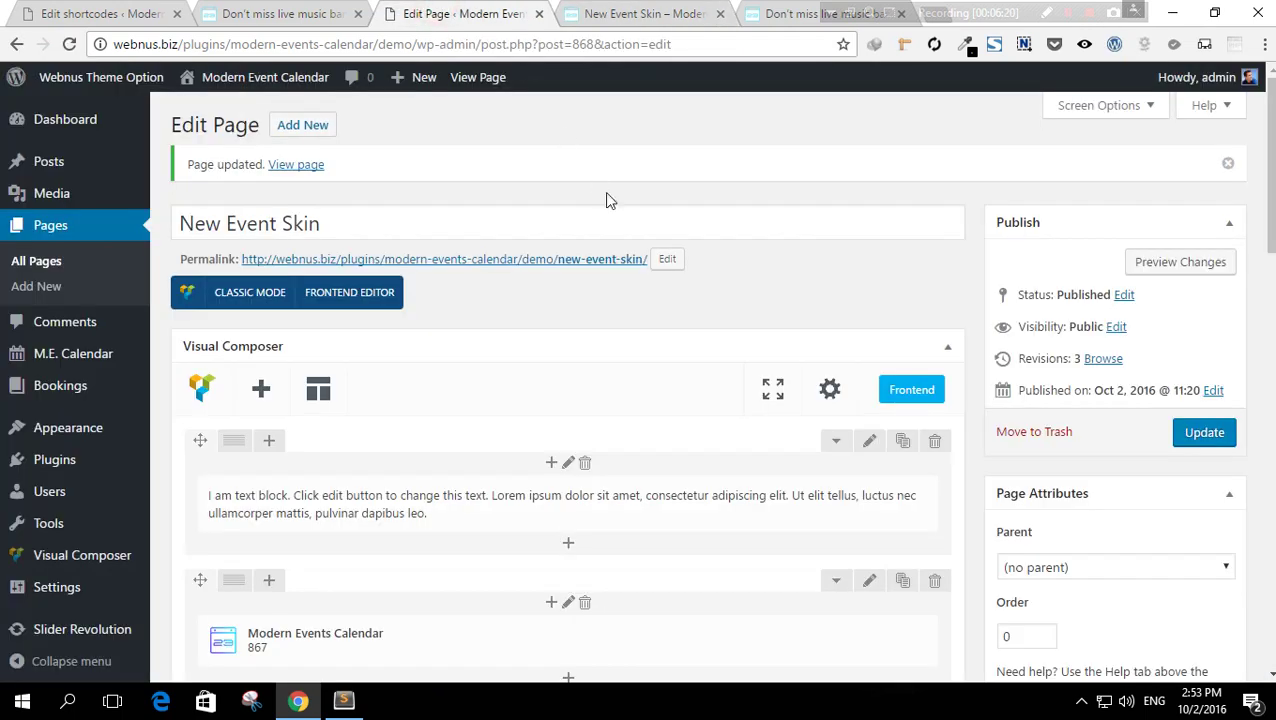
{"action": "scroll", "coordinate": [606, 300], "scroll_direction": "down", "scroll_amount": 1}
{"action": "left_click", "coordinate": [581, 410]}
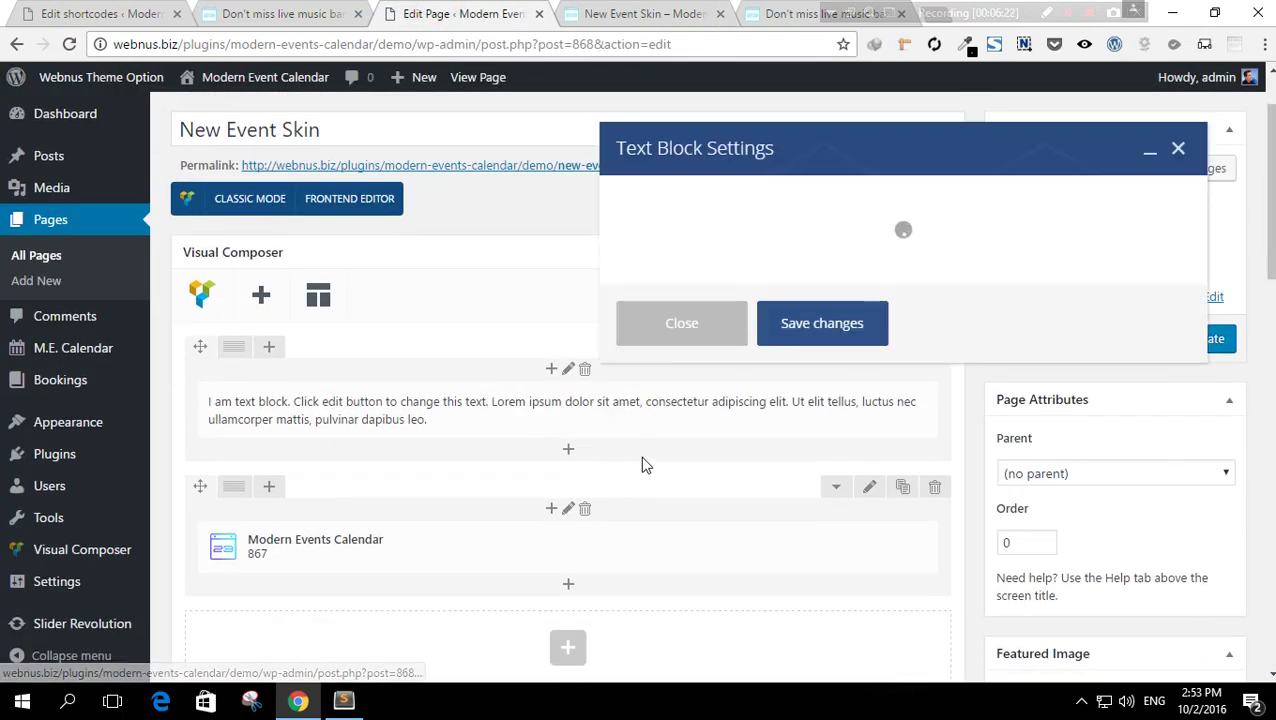
{"action": "scroll", "coordinate": [645, 463], "scroll_direction": "down", "scroll_amount": 5}
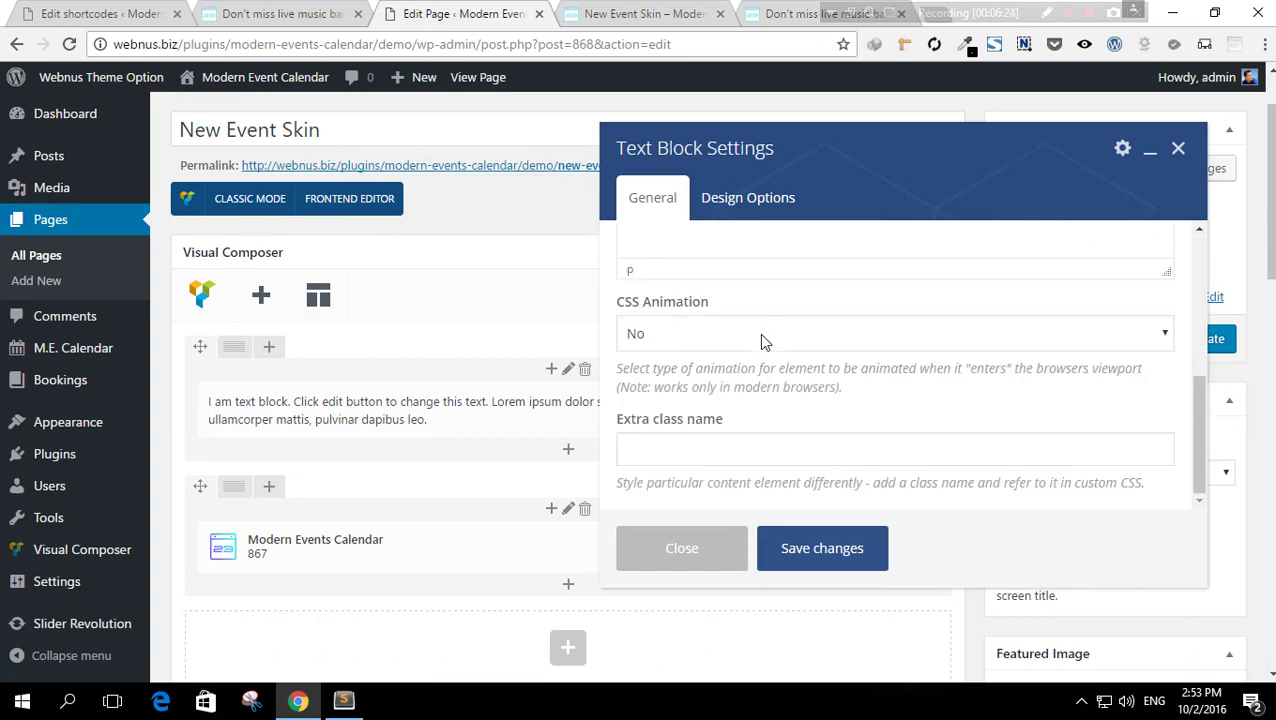
{"action": "scroll", "coordinate": [758, 342], "scroll_direction": "down", "scroll_amount": 3}
{"action": "scroll", "coordinate": [760, 345], "scroll_direction": "up", "scroll_amount": 5}
{"action": "left_click_drag", "start_coordinate": [767, 427], "coordinate": [529, 354]}
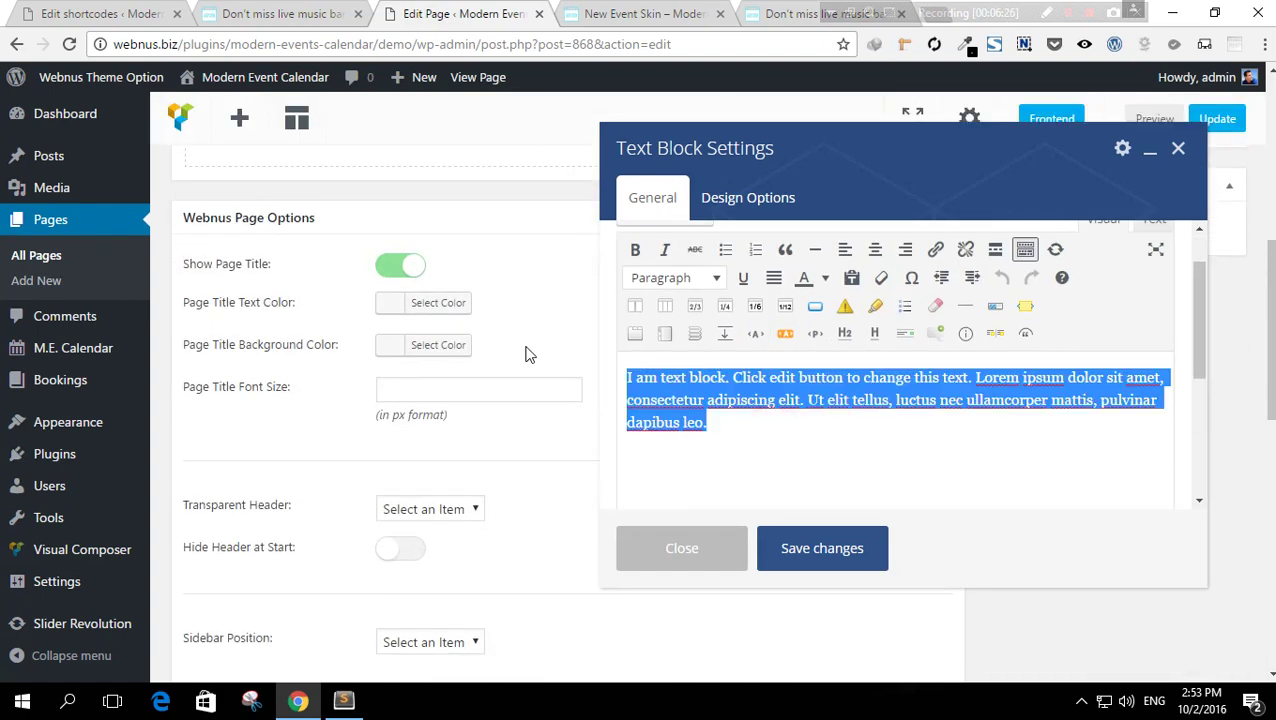
{"action": "type", "text": "This is shortcode with VC"}
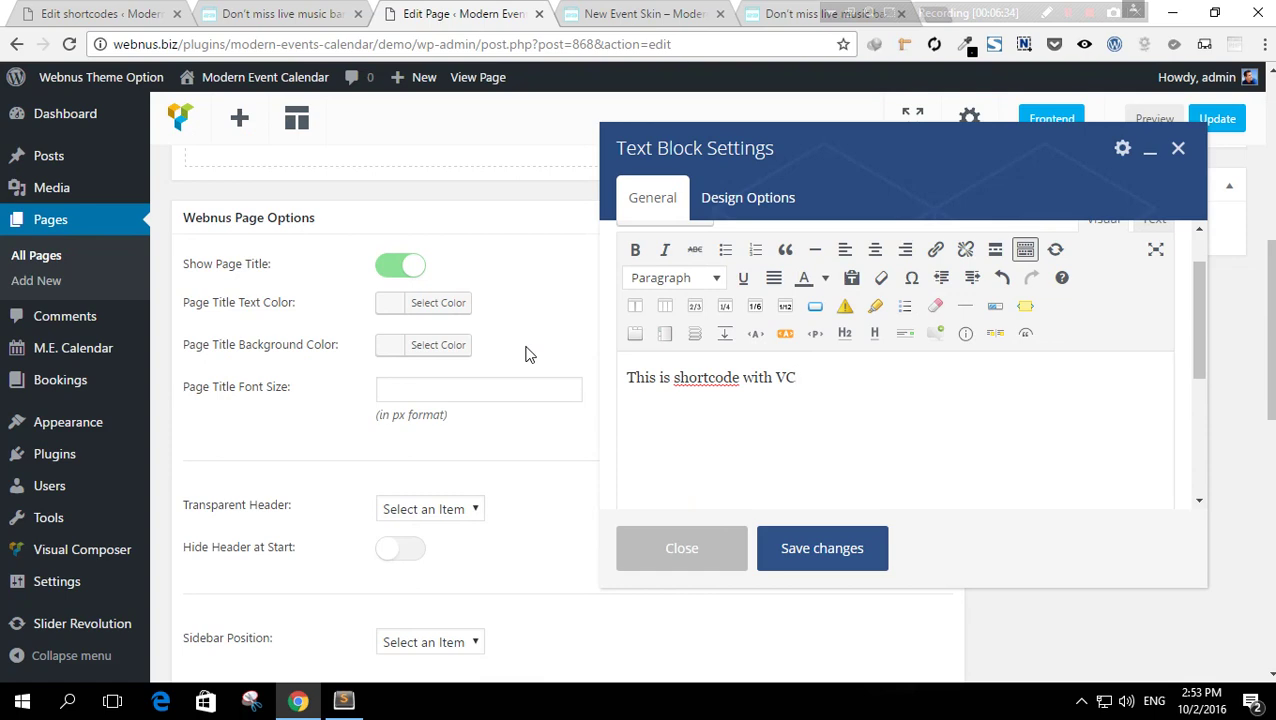
{"action": "left_click", "coordinate": [870, 549]}
- Update the page with the edited text block and refresh the live "New Event Skin" page
{"action": "scroll", "coordinate": [1085, 336], "scroll_direction": "up", "scroll_amount": 4}
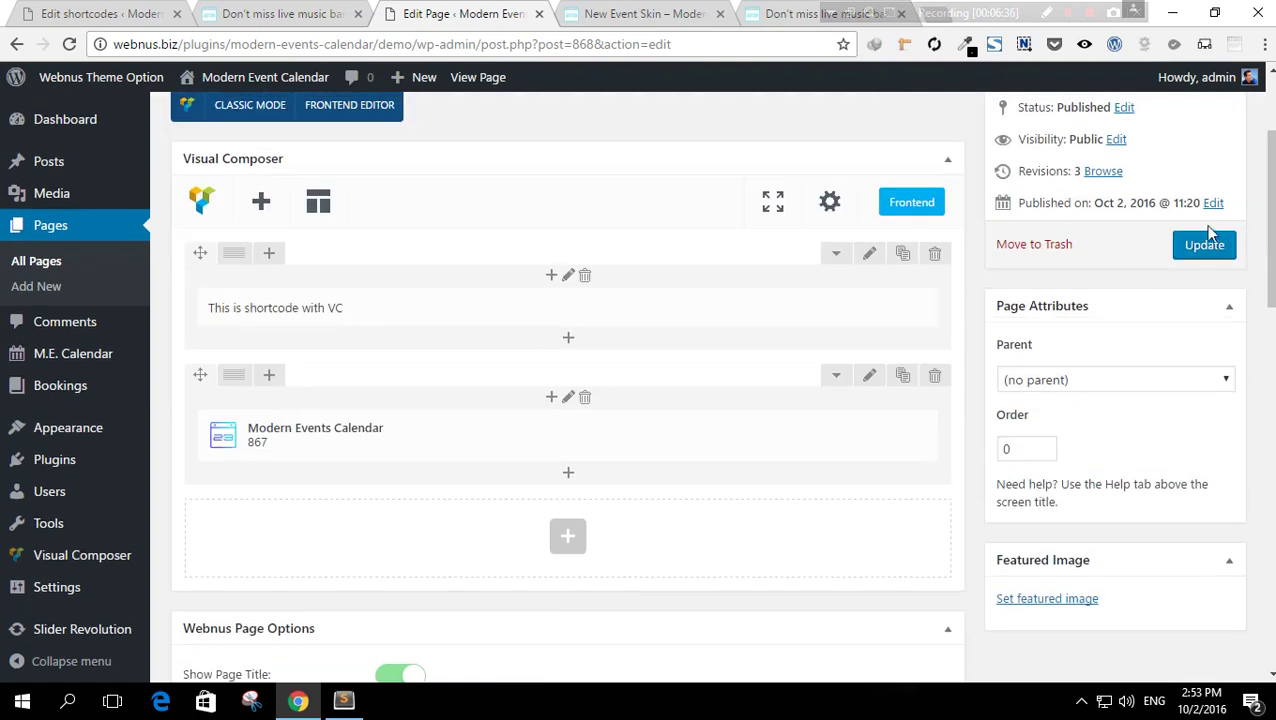
{"action": "left_click", "coordinate": [1199, 248]}
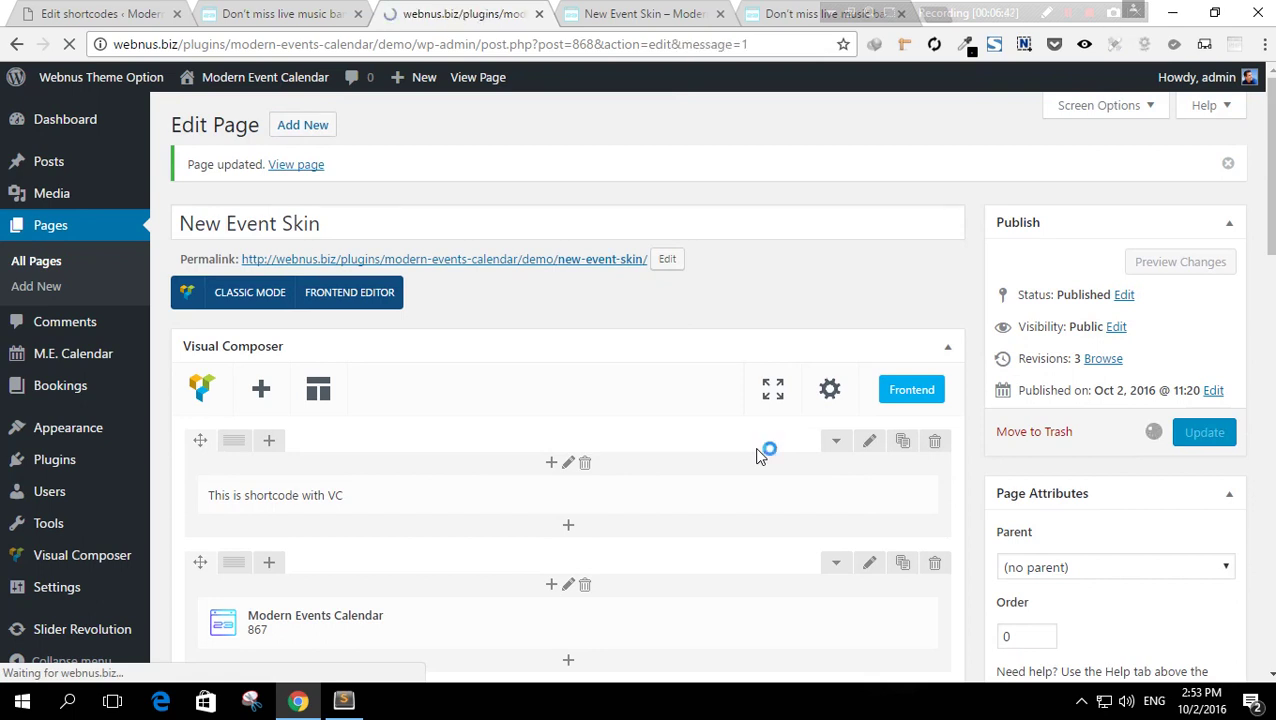
{"action": "left_click", "coordinate": [632, 13]}
{"action": "left_click", "coordinate": [66, 47]}
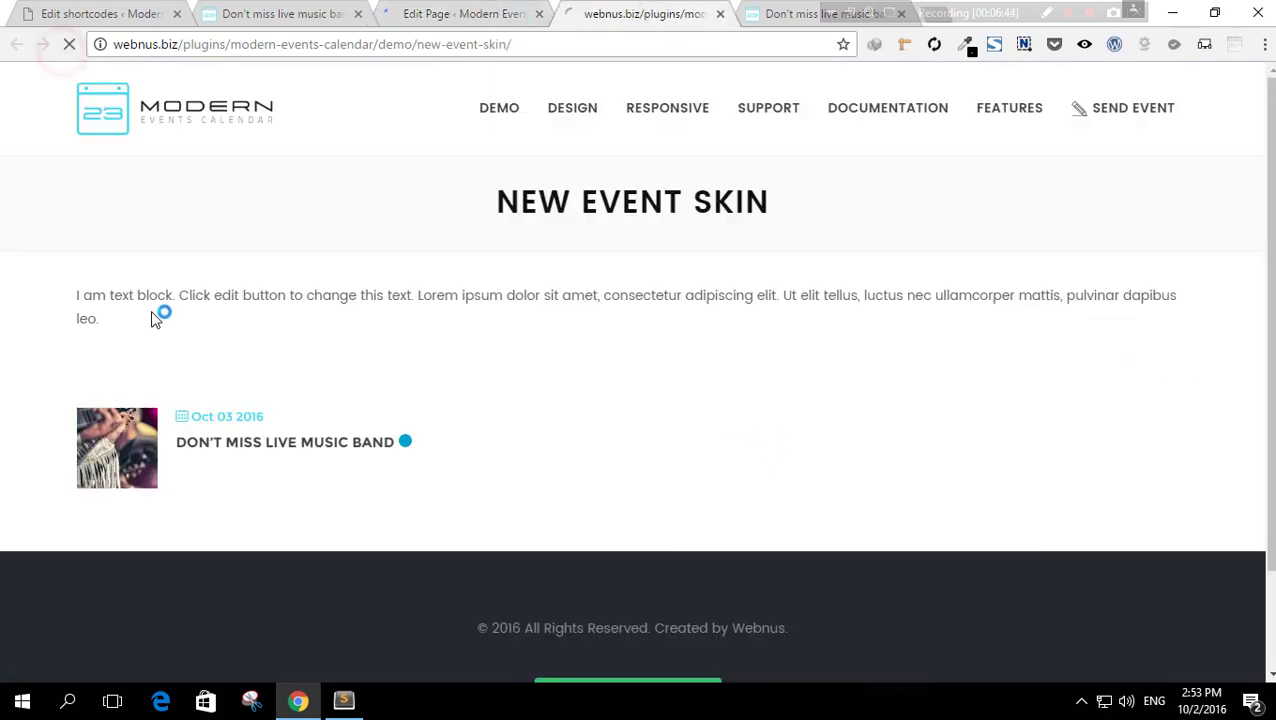